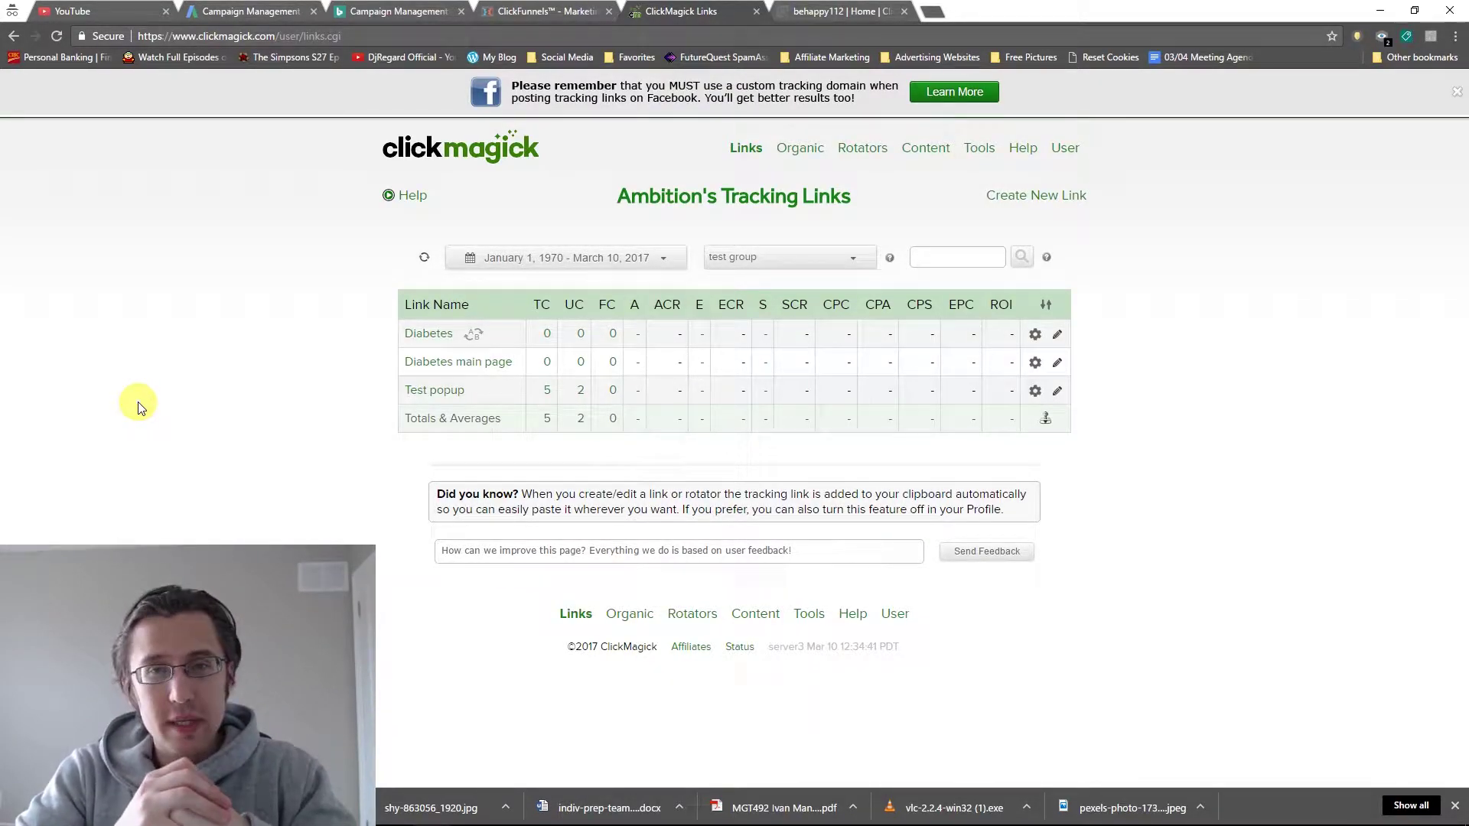
Open Track Conversions for the Diabetes tracking link from its gear menu.
{"action": "left_click", "coordinate": [414, 339]}
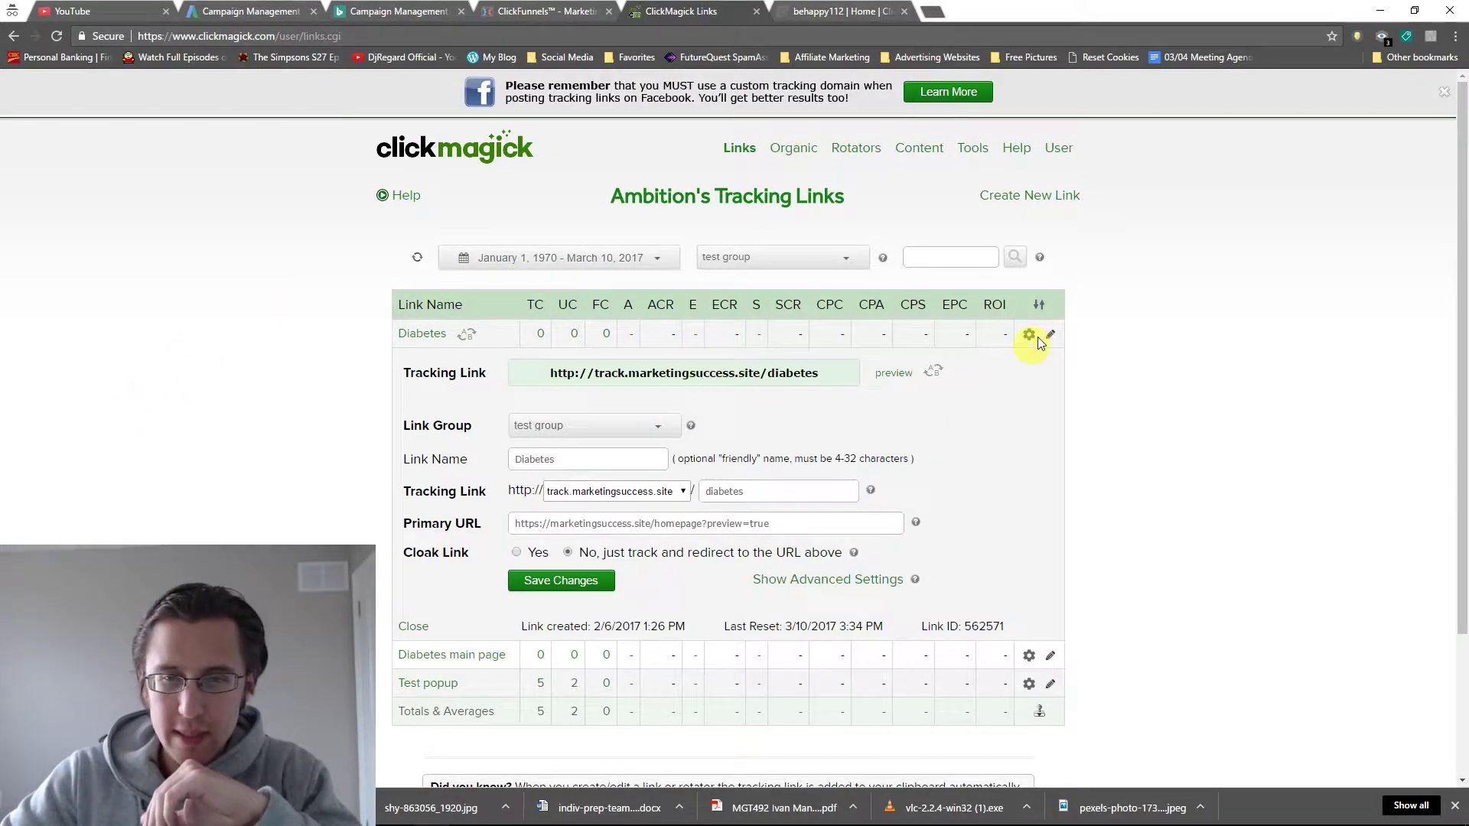
{"action": "left_click", "coordinate": [1029, 337]}
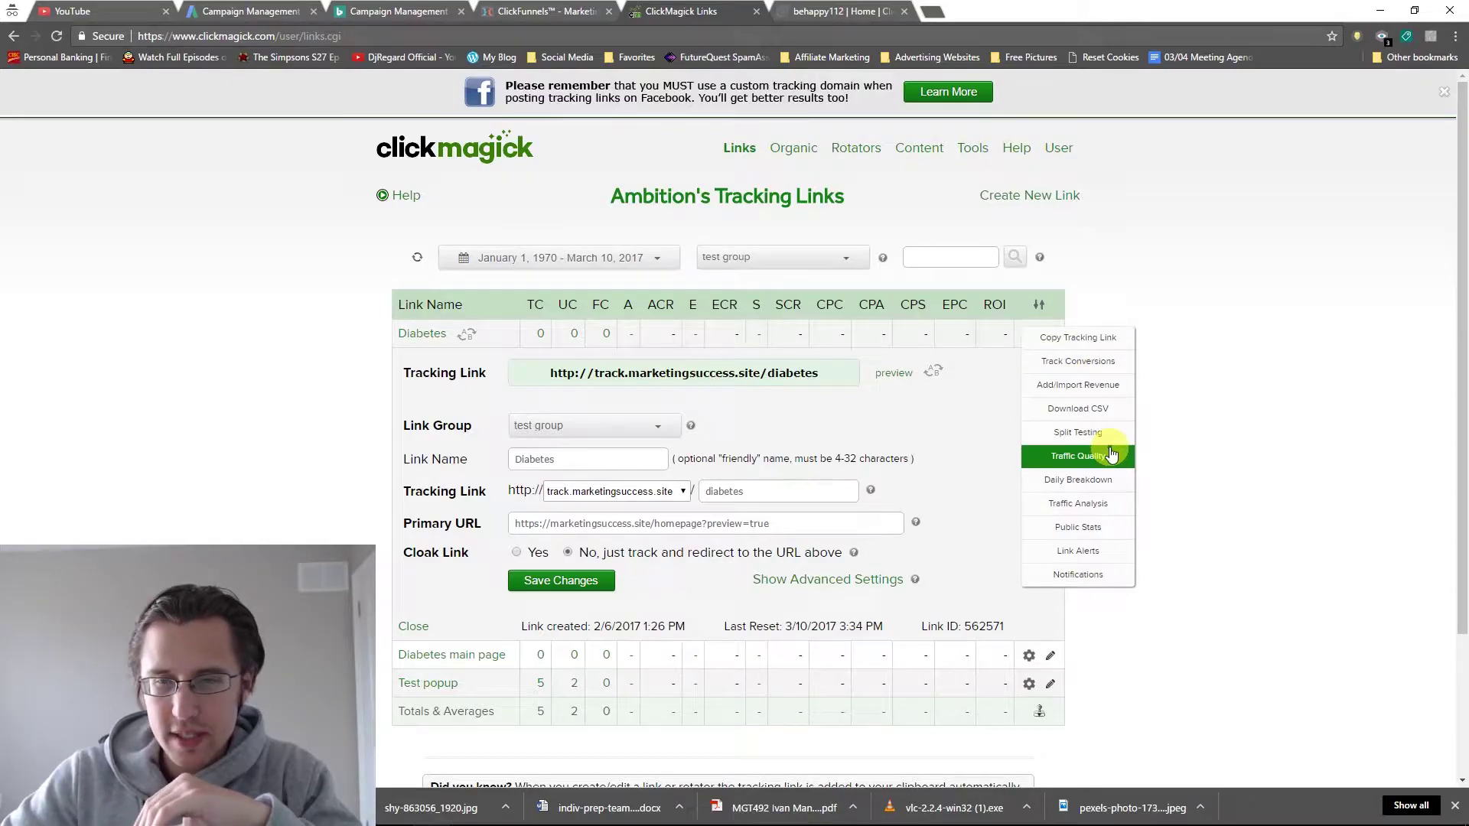
{"action": "left_click", "coordinate": [1104, 371]}
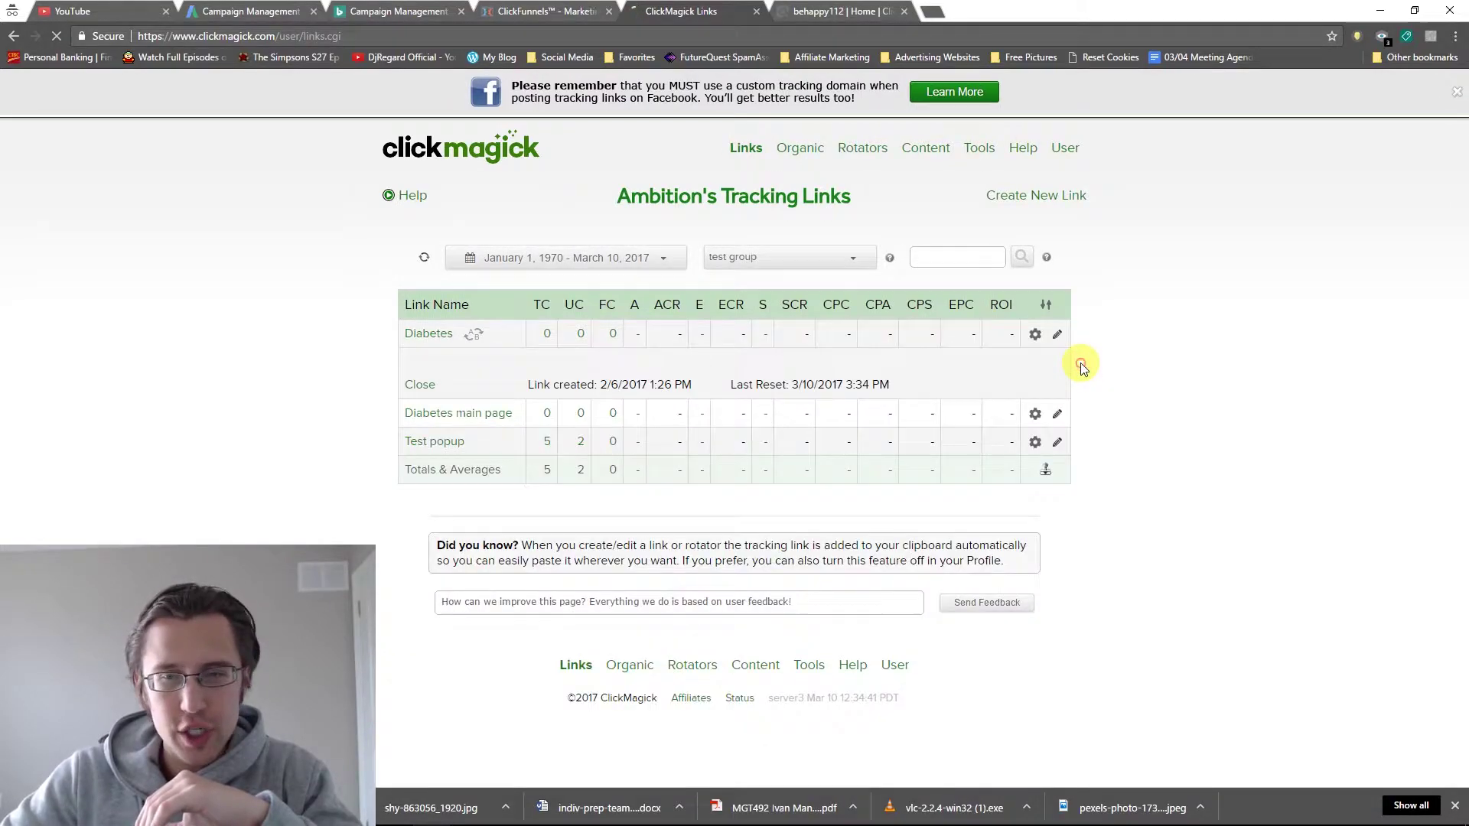
Point out the Sales, Action and Engagement tracking pixel codes on the page.
{"action": "scroll", "coordinate": [501, 509], "scroll_direction": "down", "scroll_amount": 4}
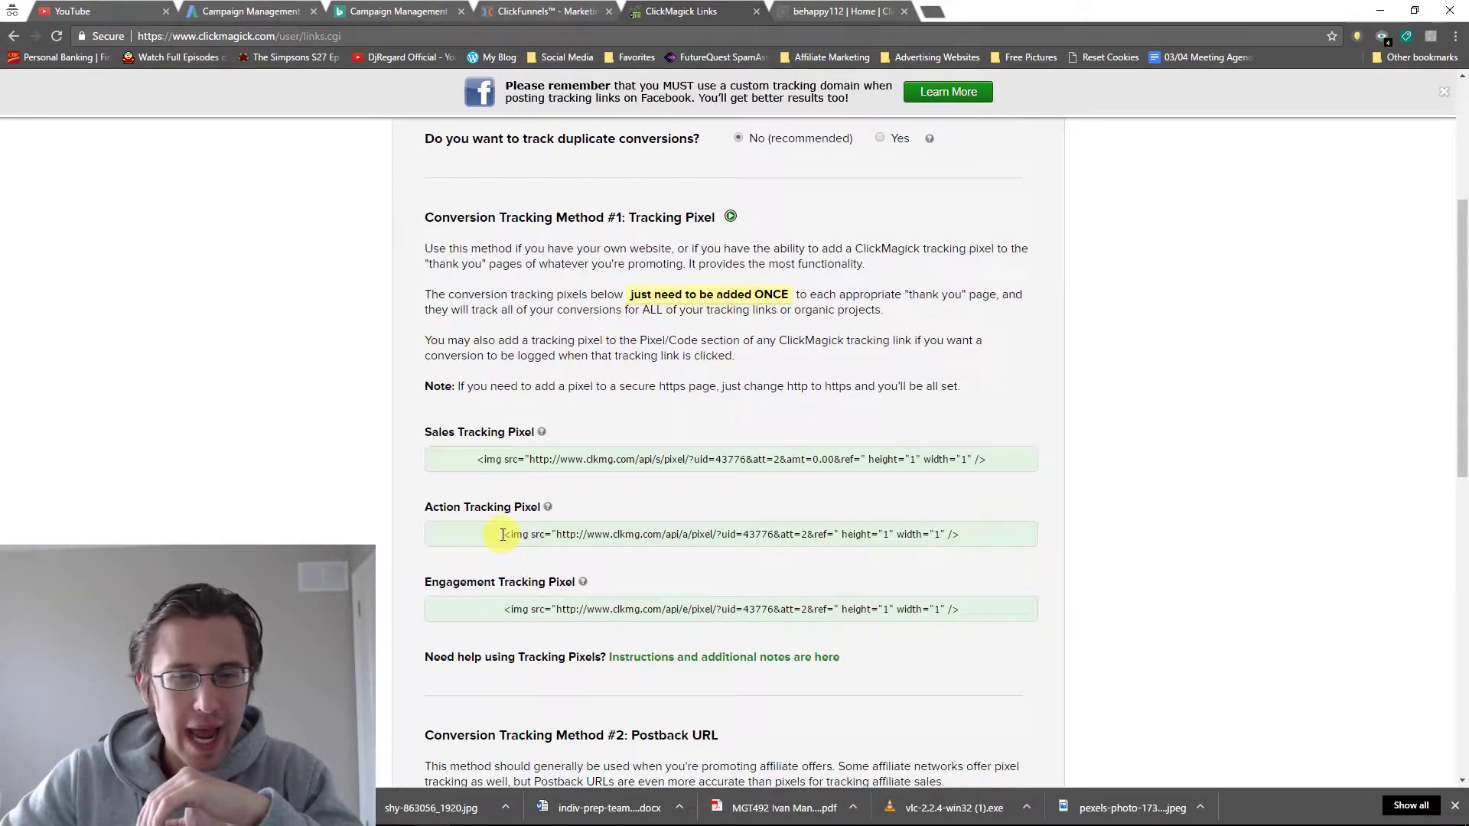
{"action": "left_click_drag", "start_coordinate": [504, 534], "coordinate": [990, 535]}
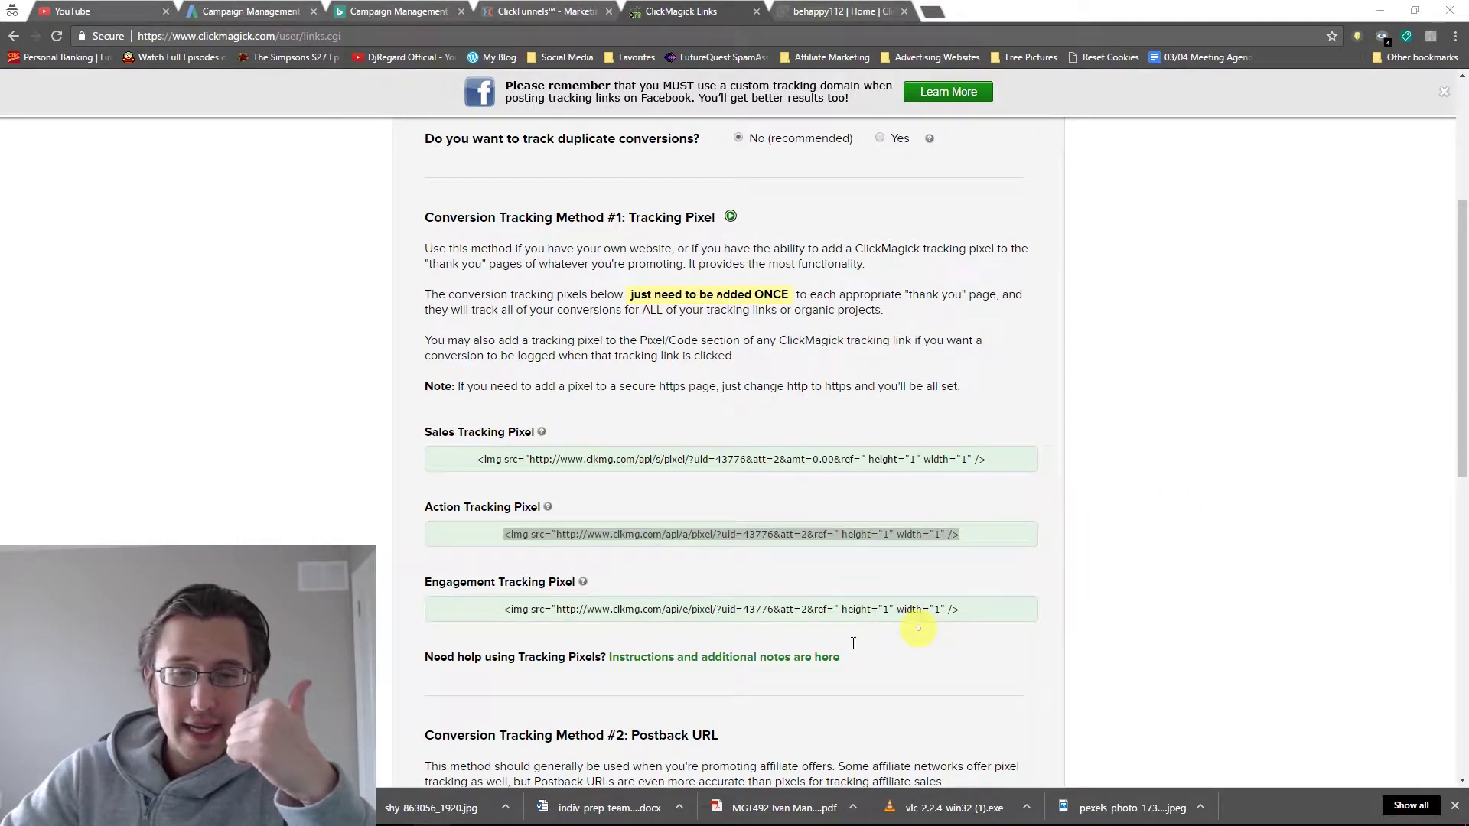
{"action": "left_click_drag", "start_coordinate": [505, 610], "coordinate": [951, 610]}
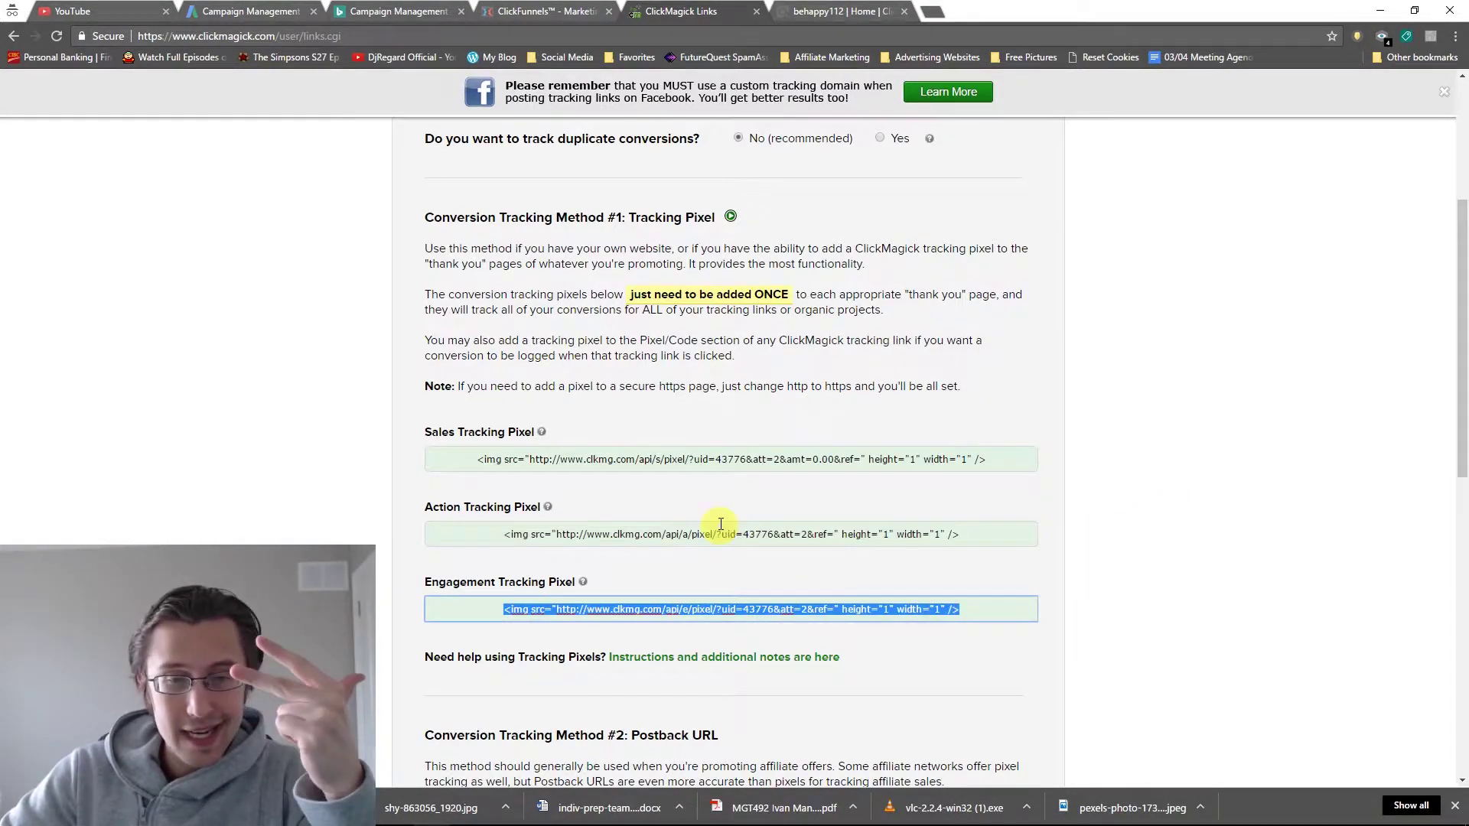
{"action": "left_click_drag", "start_coordinate": [506, 459], "coordinate": [1154, 492]}
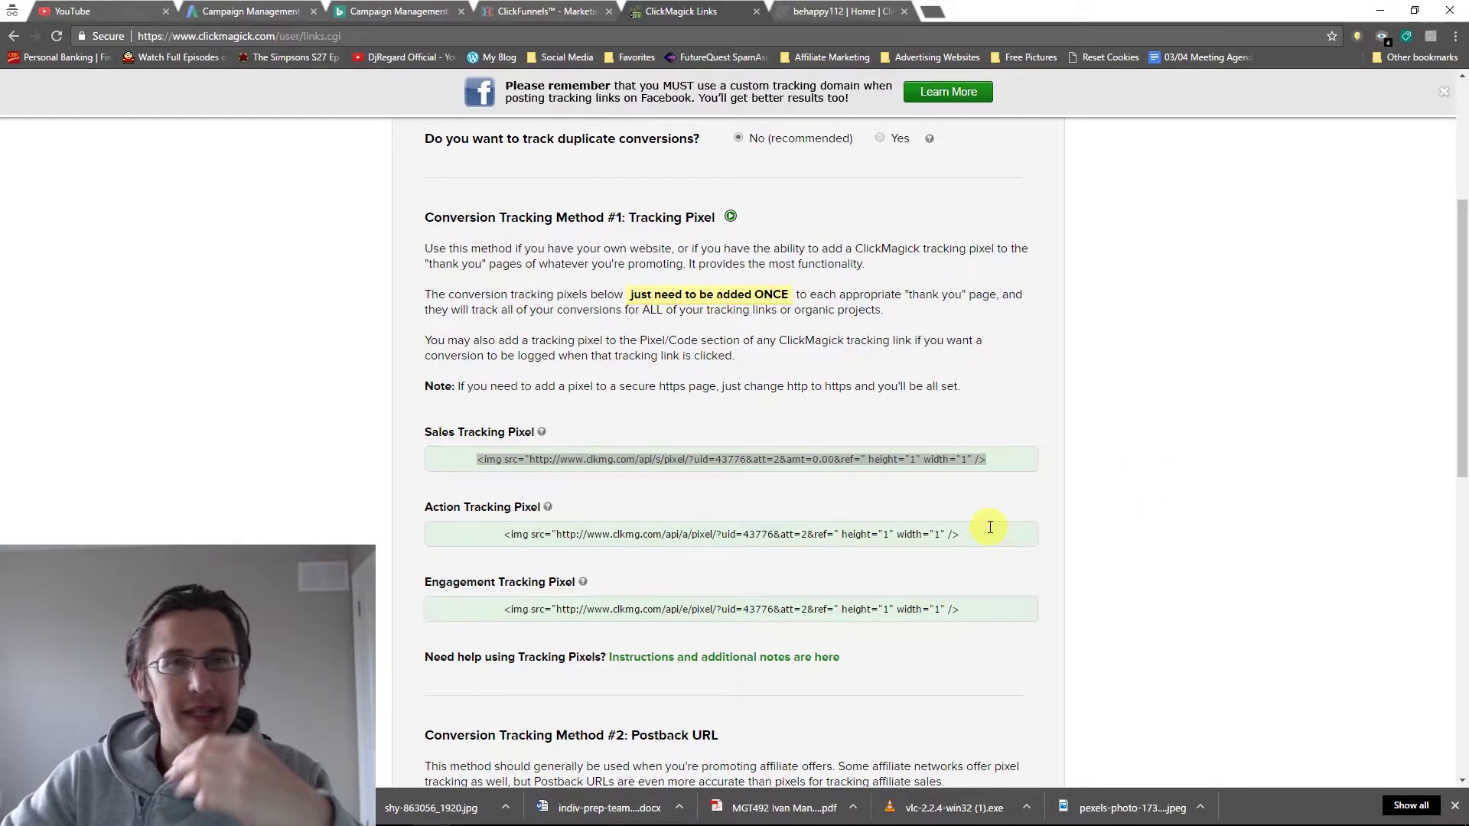
{"action": "double_click", "coordinate": [433, 433]}
{"action": "double_click", "coordinate": [448, 508]}
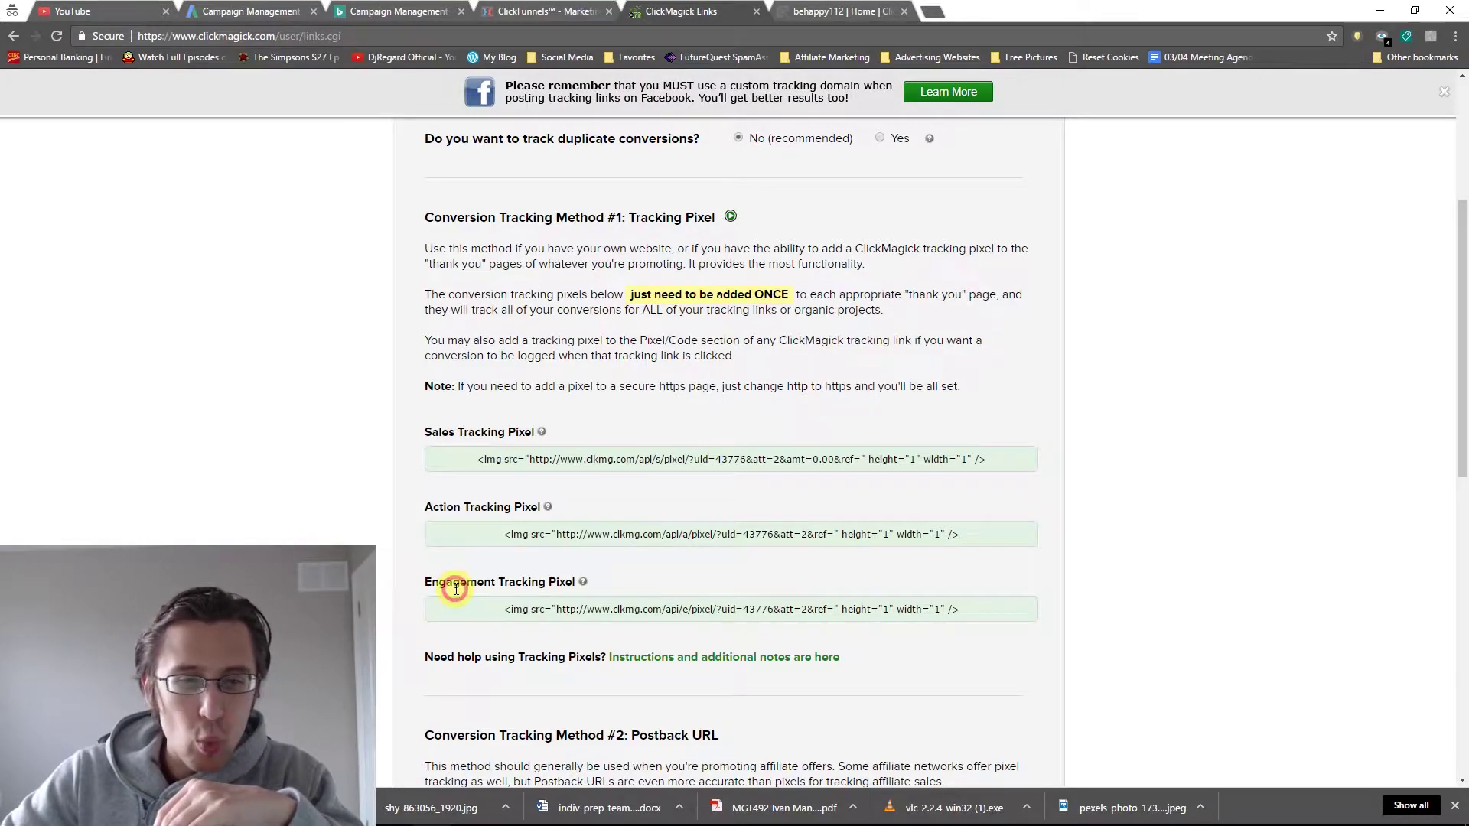
{"action": "double_click", "coordinate": [457, 584]}
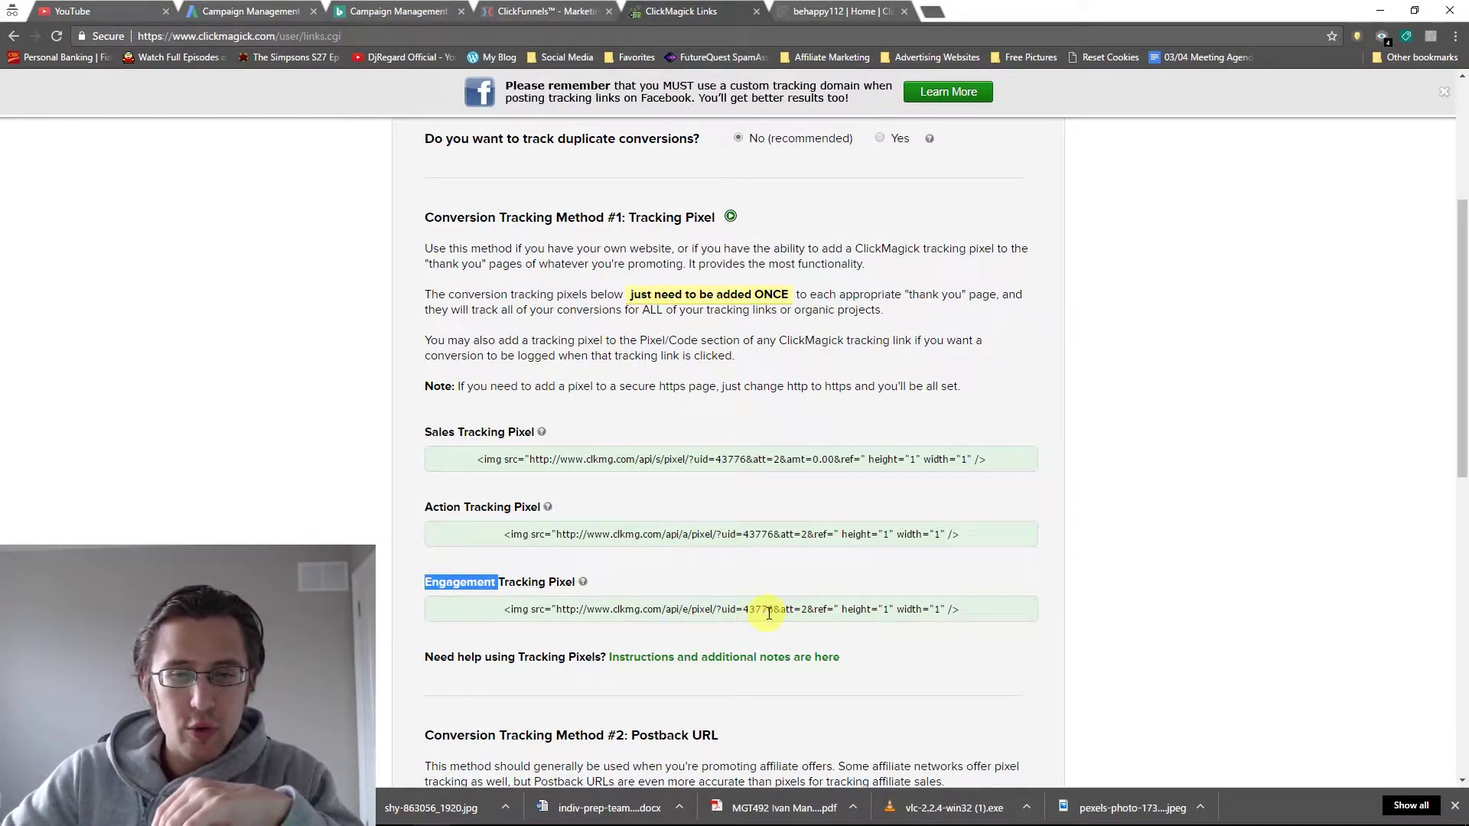
Copy the full Action Tracking Pixel code and switch to the ClickFunnels Diabetes Test funnel.
{"action": "left_click", "coordinate": [836, 535]}
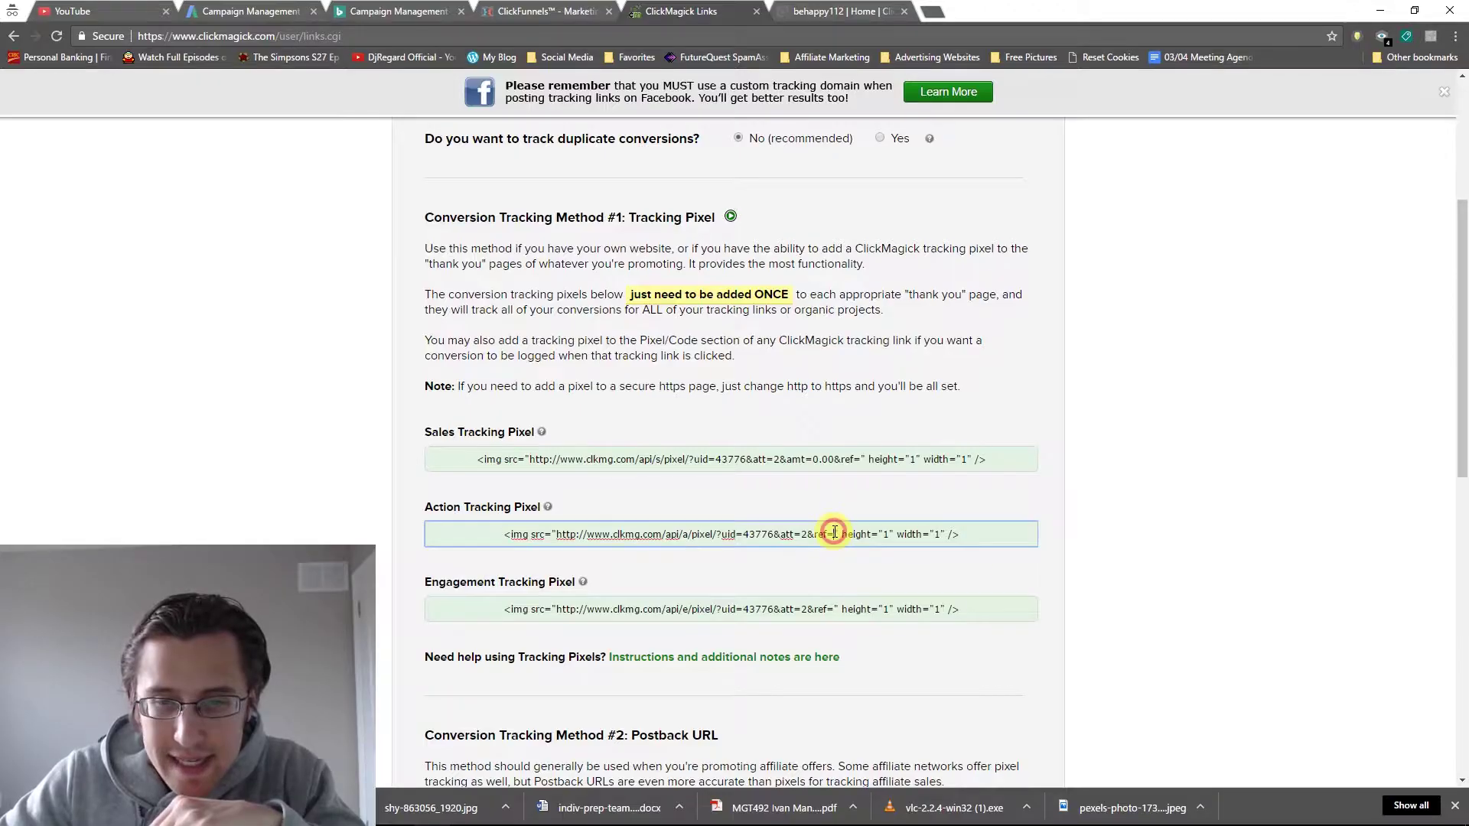
{"action": "left_click", "coordinate": [834, 534]}
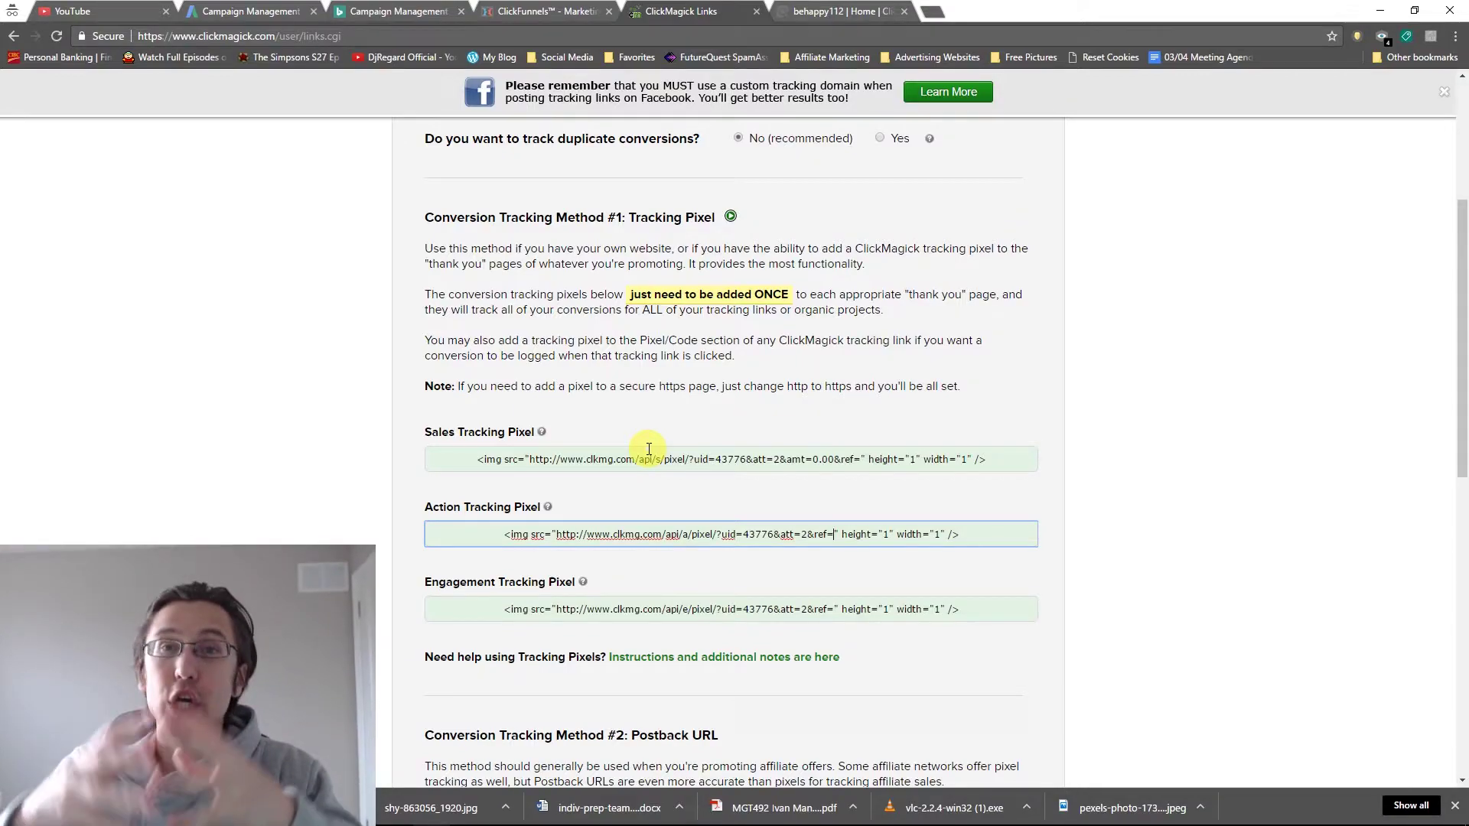
{"action": "left_click", "coordinate": [649, 608]}
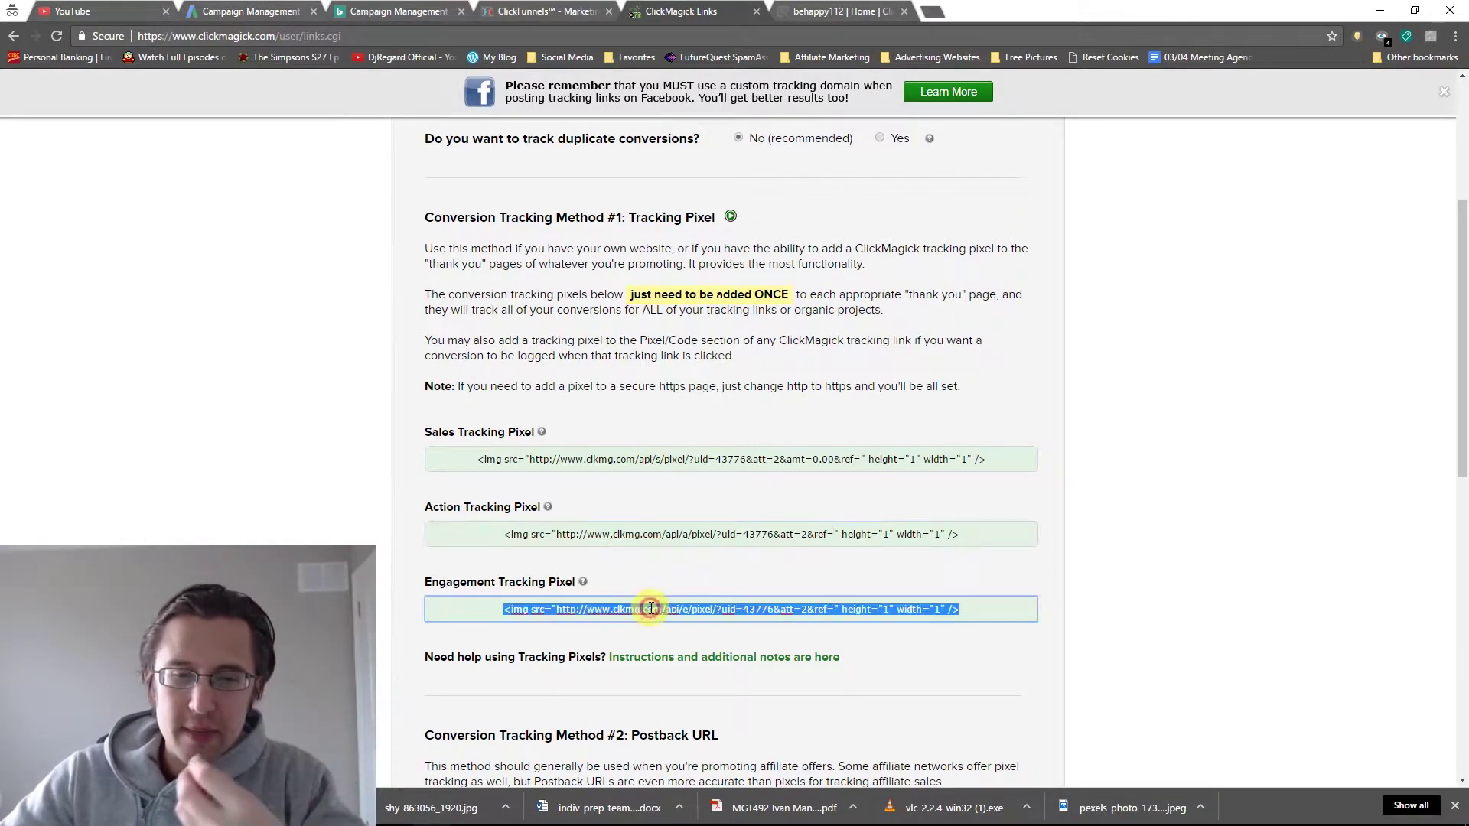
{"action": "left_click", "coordinate": [240, 452]}
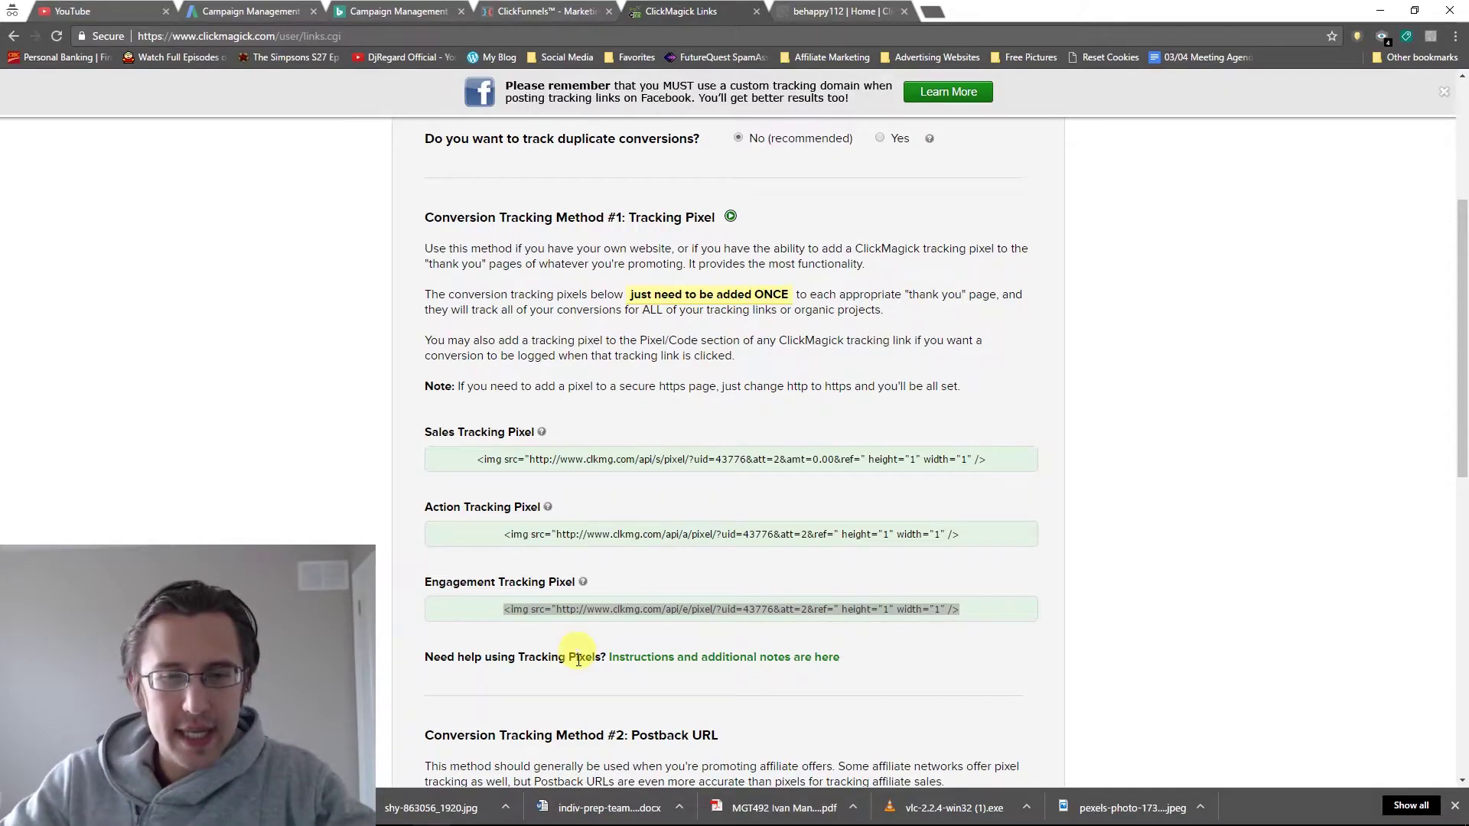
{"action": "left_click", "coordinate": [643, 536]}
{"action": "key", "text": "ctrl+c"}
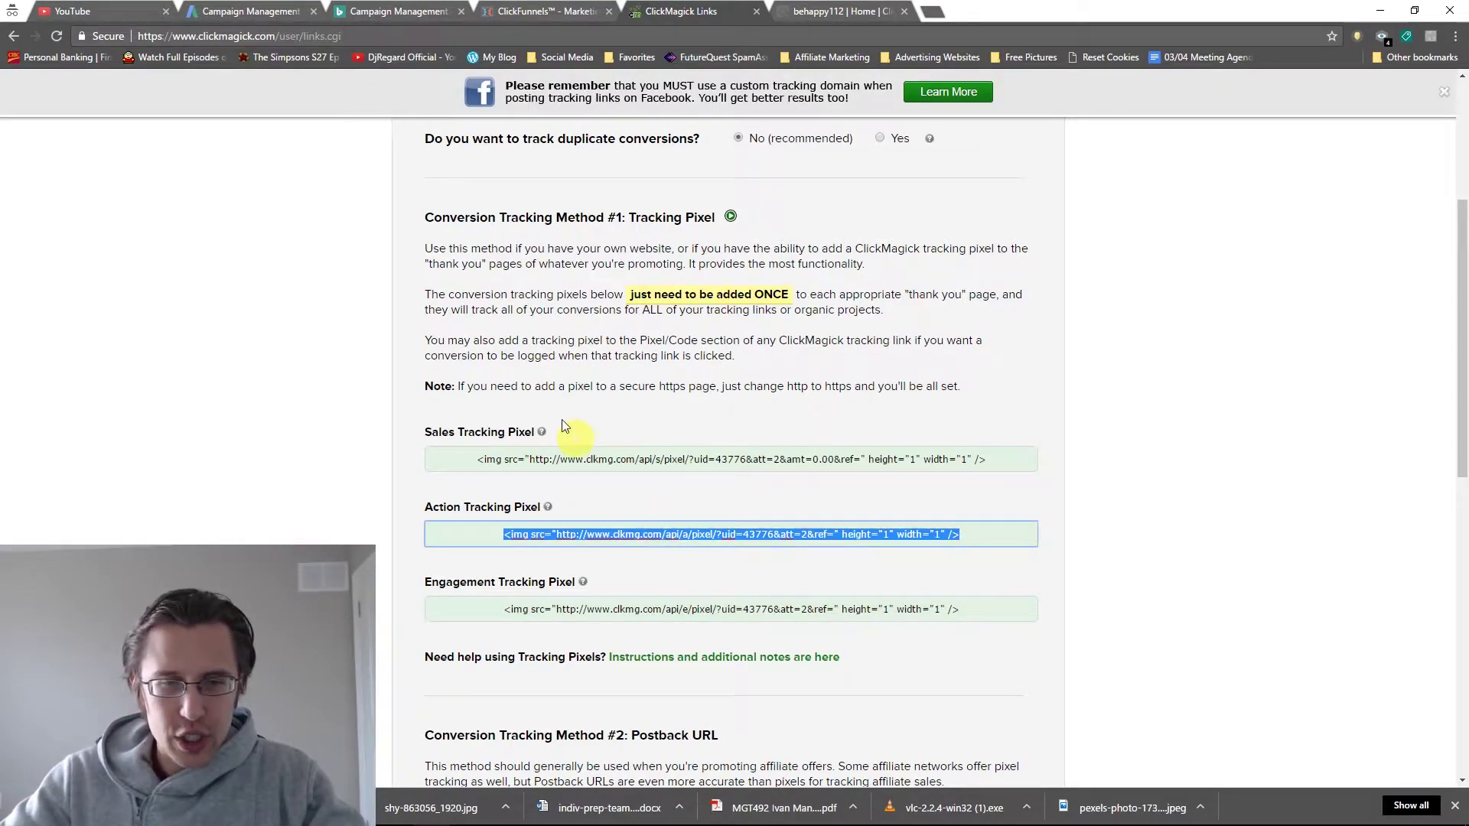
{"action": "left_click", "coordinate": [535, 11]}
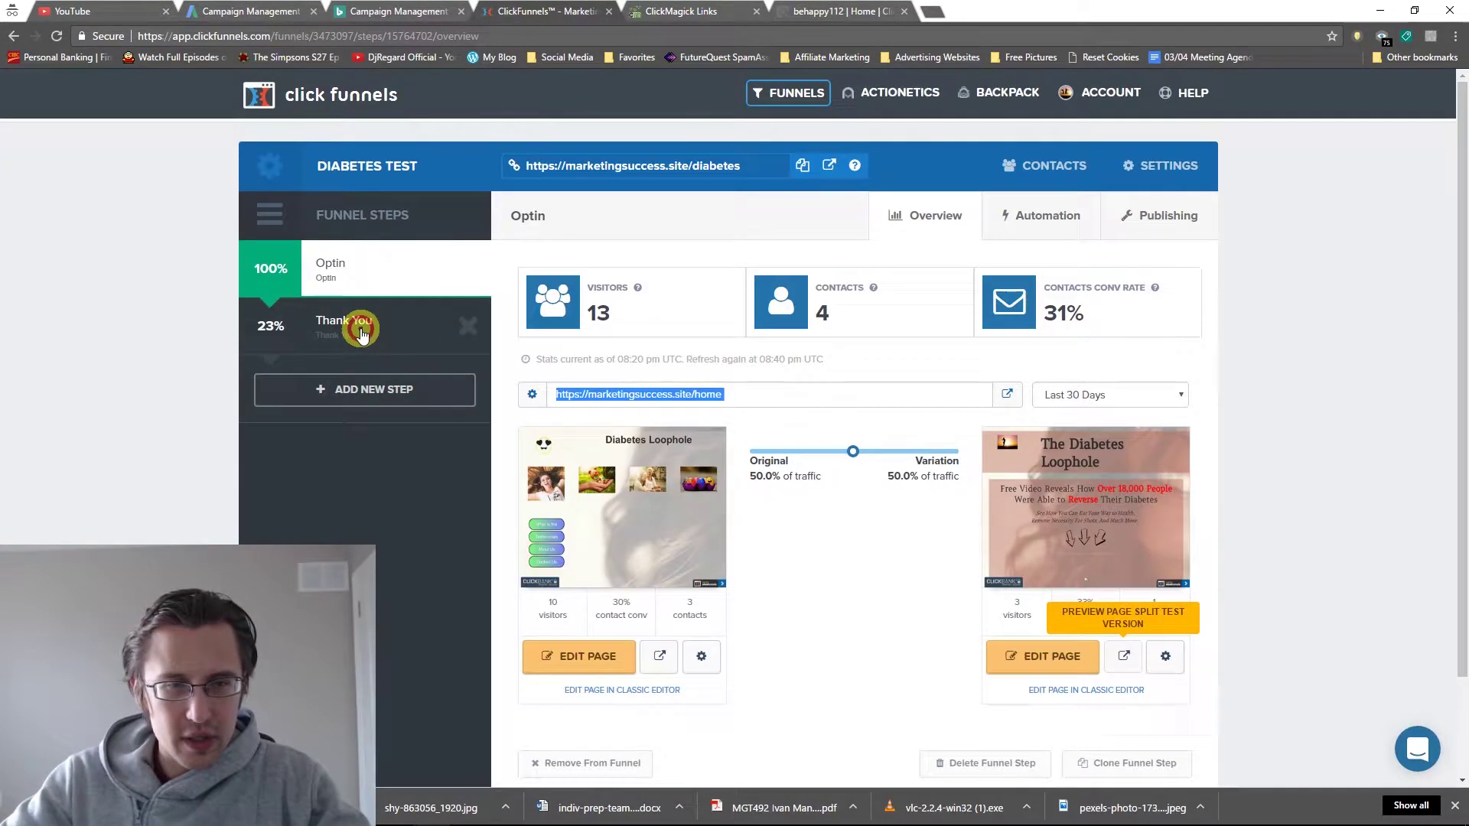
Edit the Thank You step's page and bring up its Settings > Tracking Code dialog.
{"action": "left_click", "coordinate": [358, 327]}
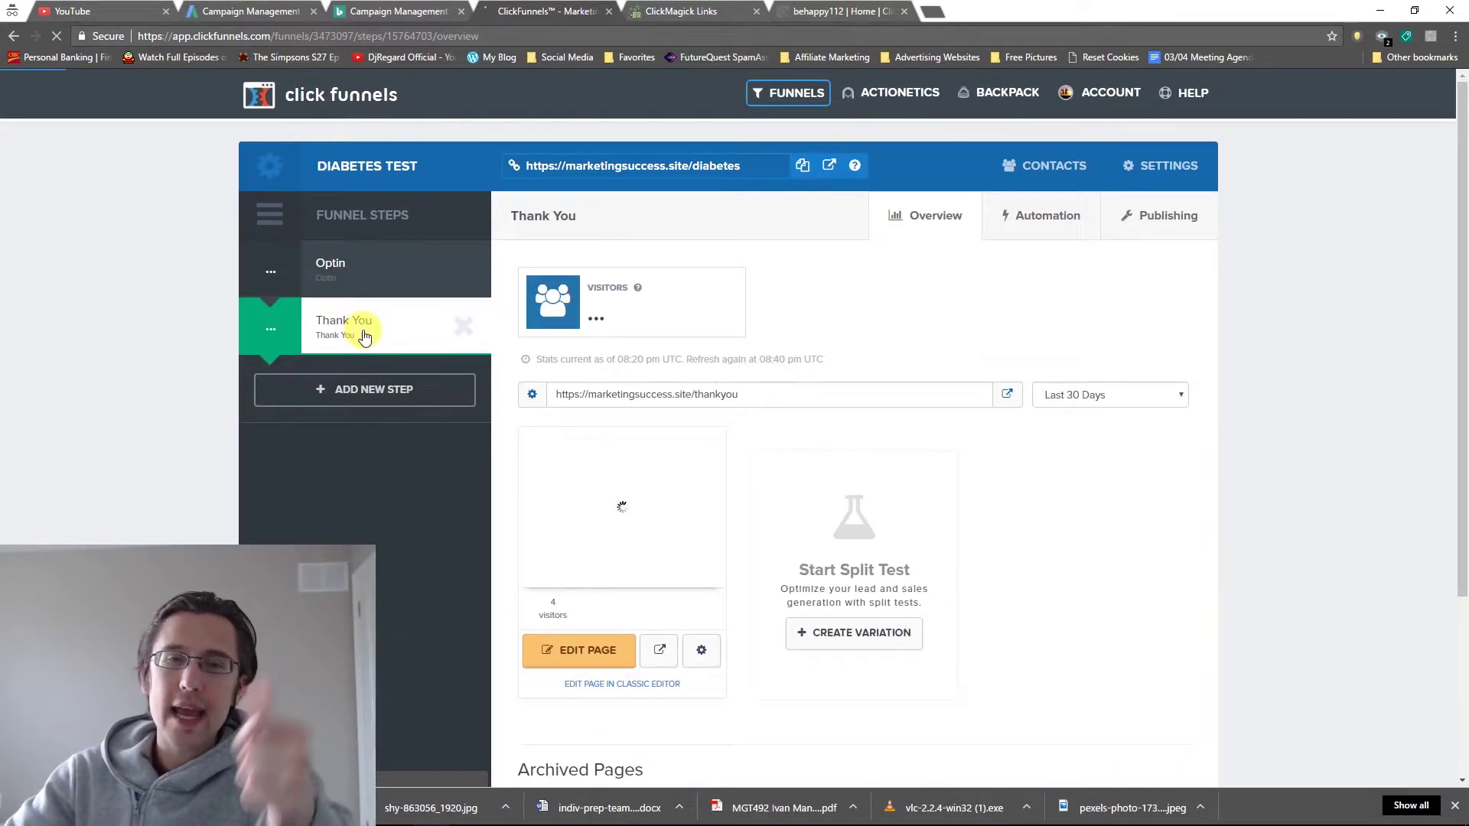
{"action": "left_click", "coordinate": [582, 636]}
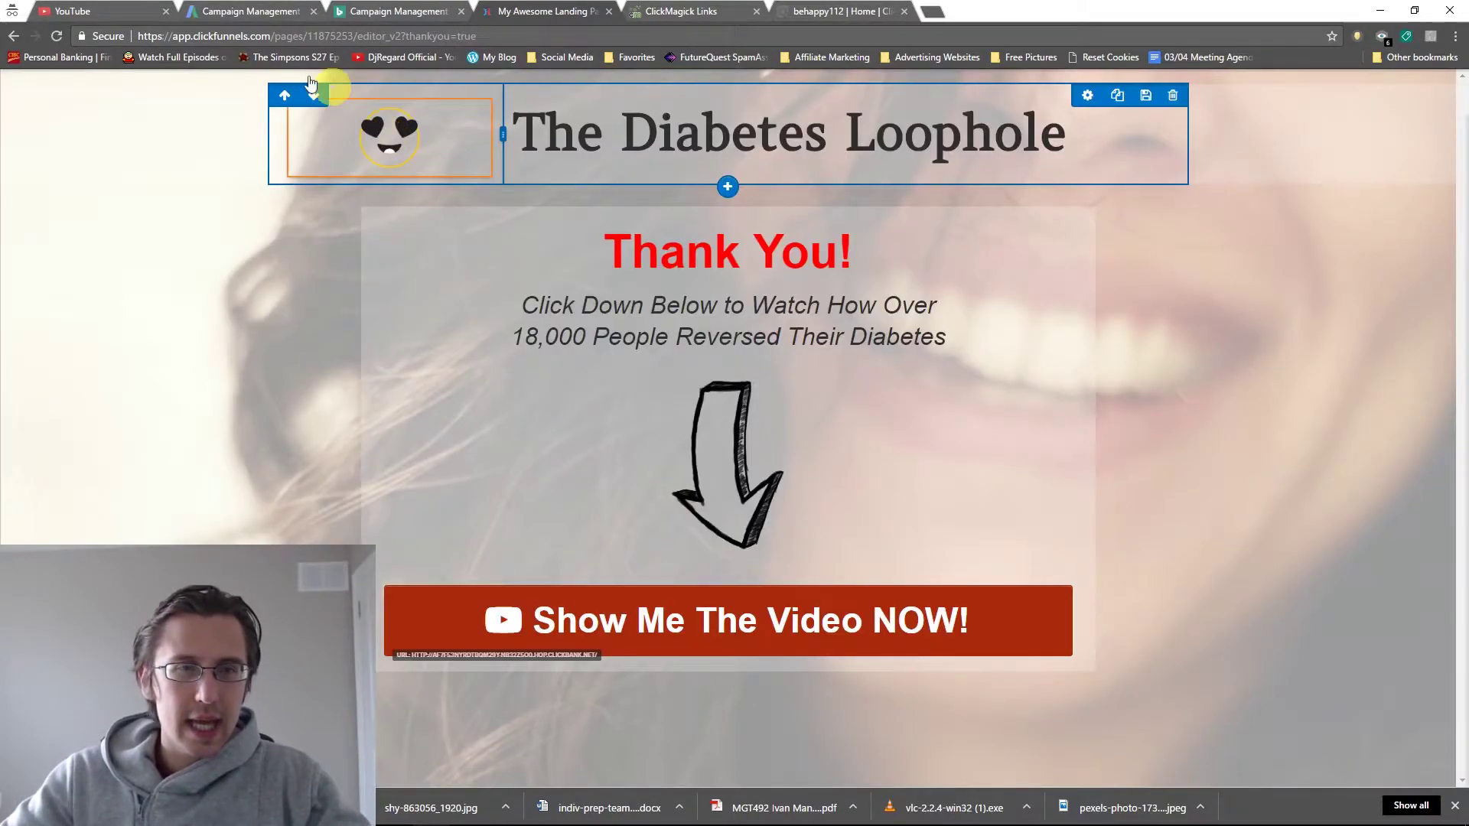
{"action": "left_click", "coordinate": [210, 92]}
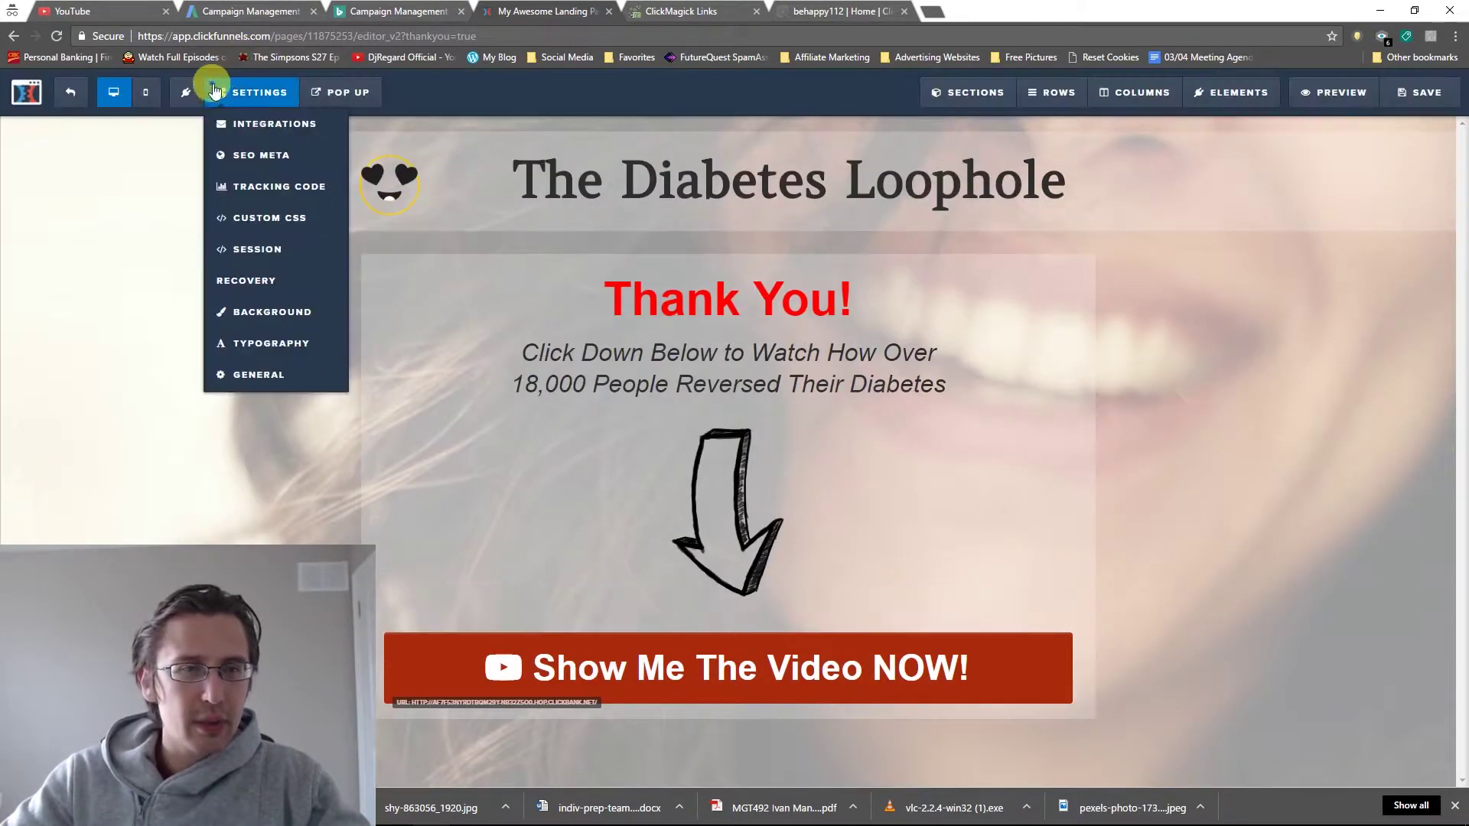
{"action": "left_click", "coordinate": [278, 187]}
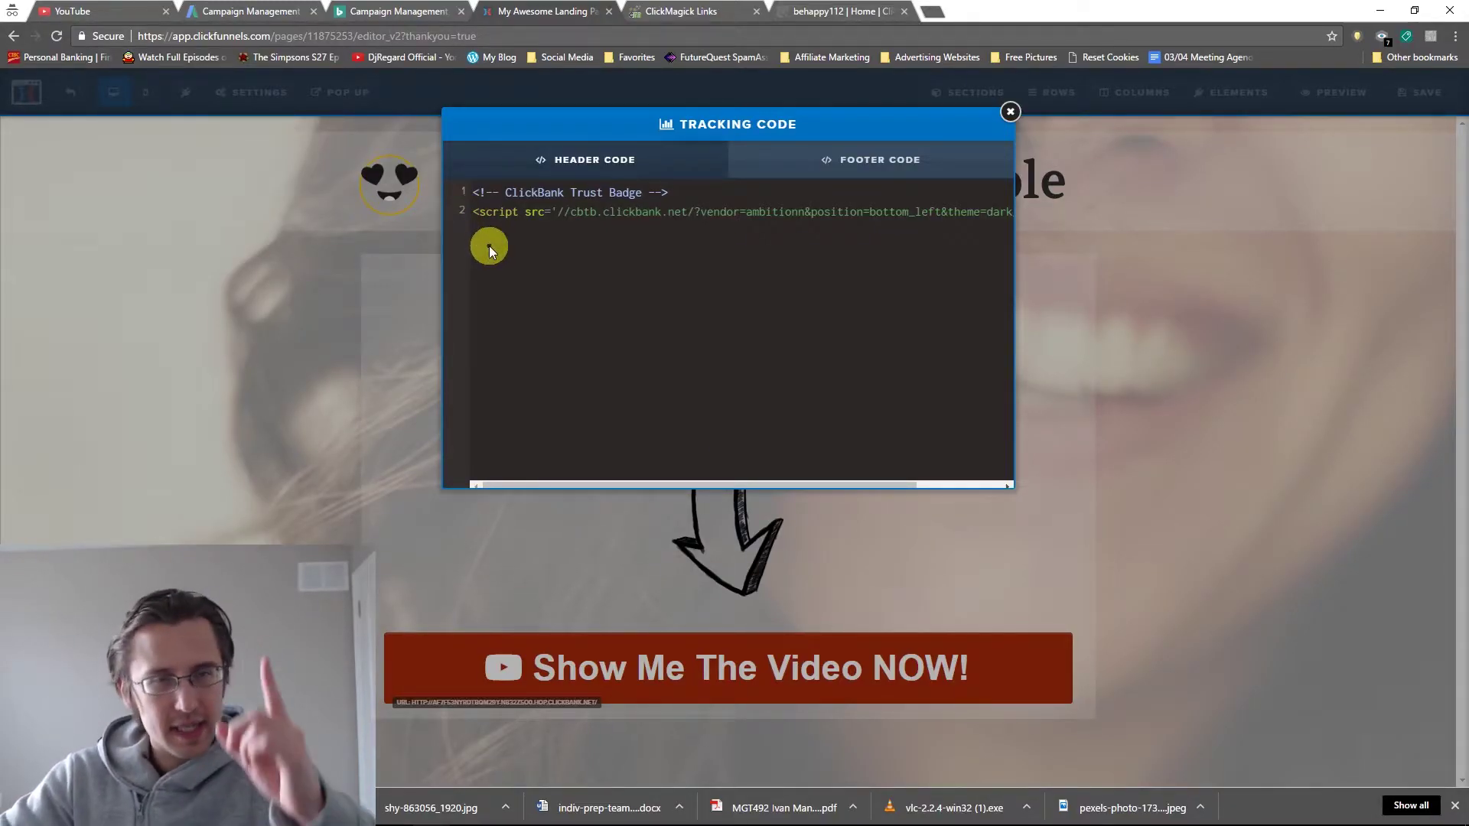
Paste the Action pixel code on a new first line of the header code and save the page.
{"action": "key", "text": "Return"}
{"action": "left_click", "coordinate": [485, 192]}
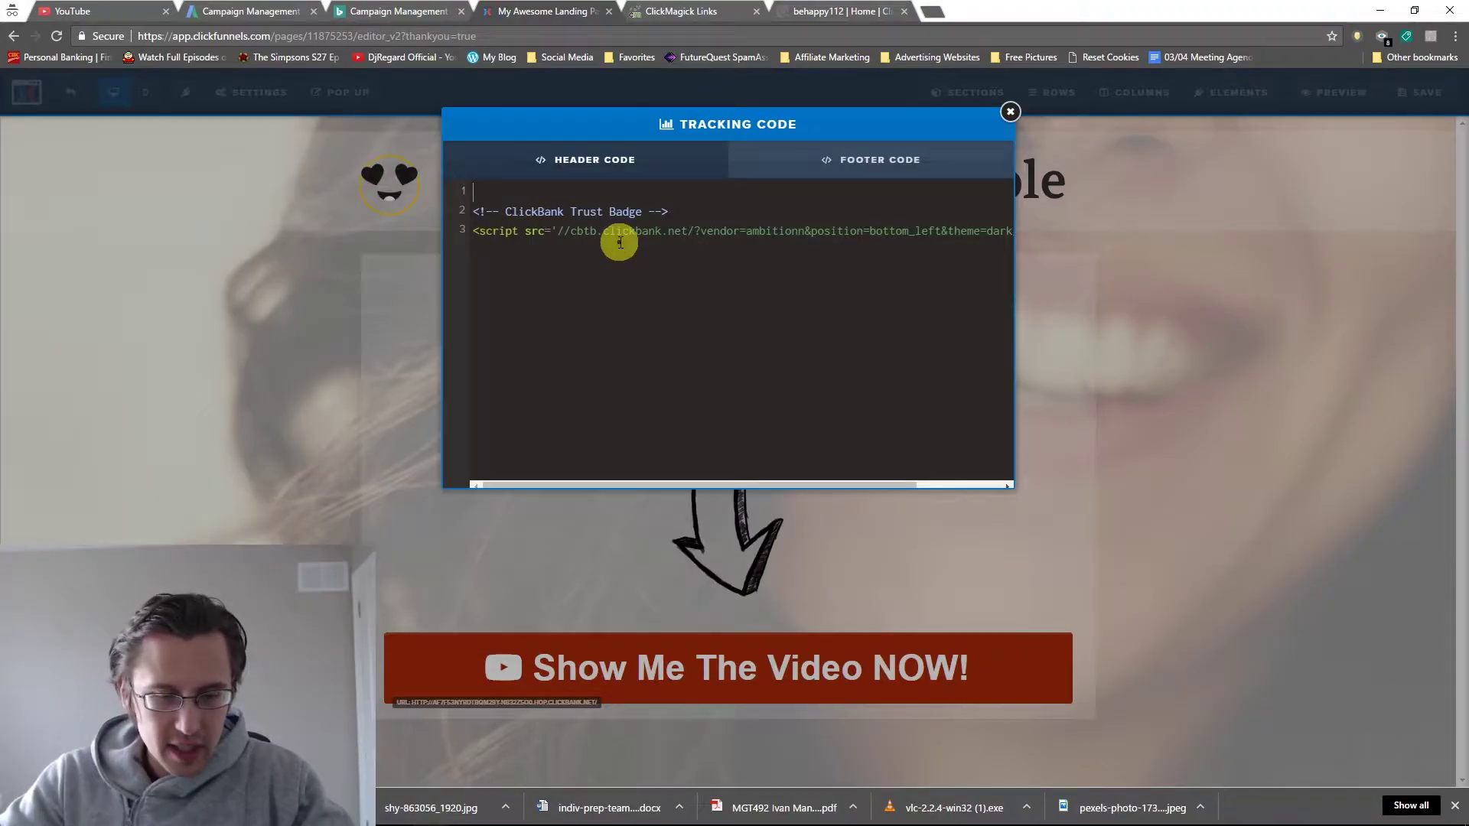
{"action": "key", "text": "ctrl+v"}
{"action": "left_click", "coordinate": [1010, 112]}
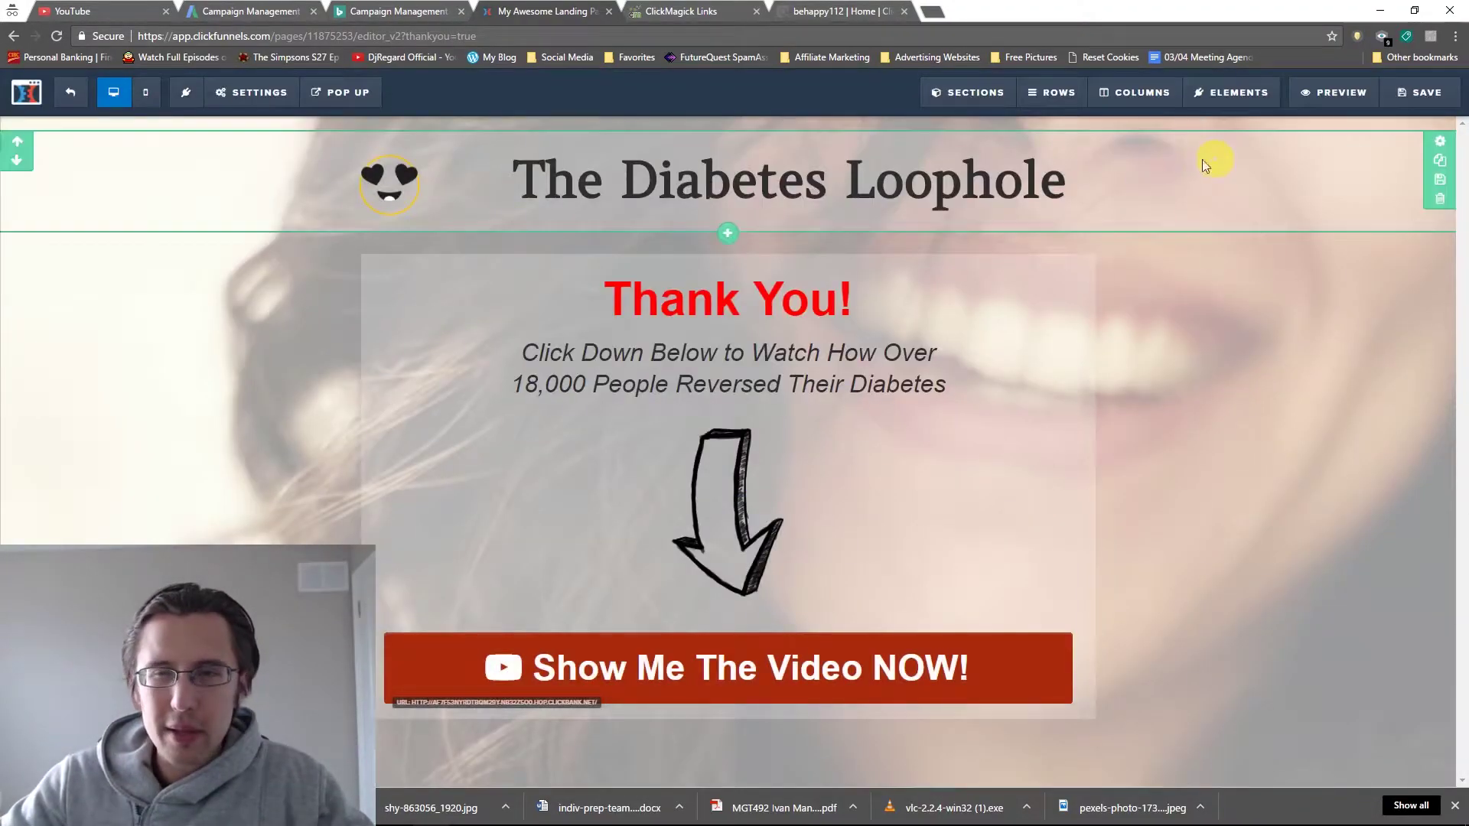
{"action": "left_click", "coordinate": [1424, 92]}
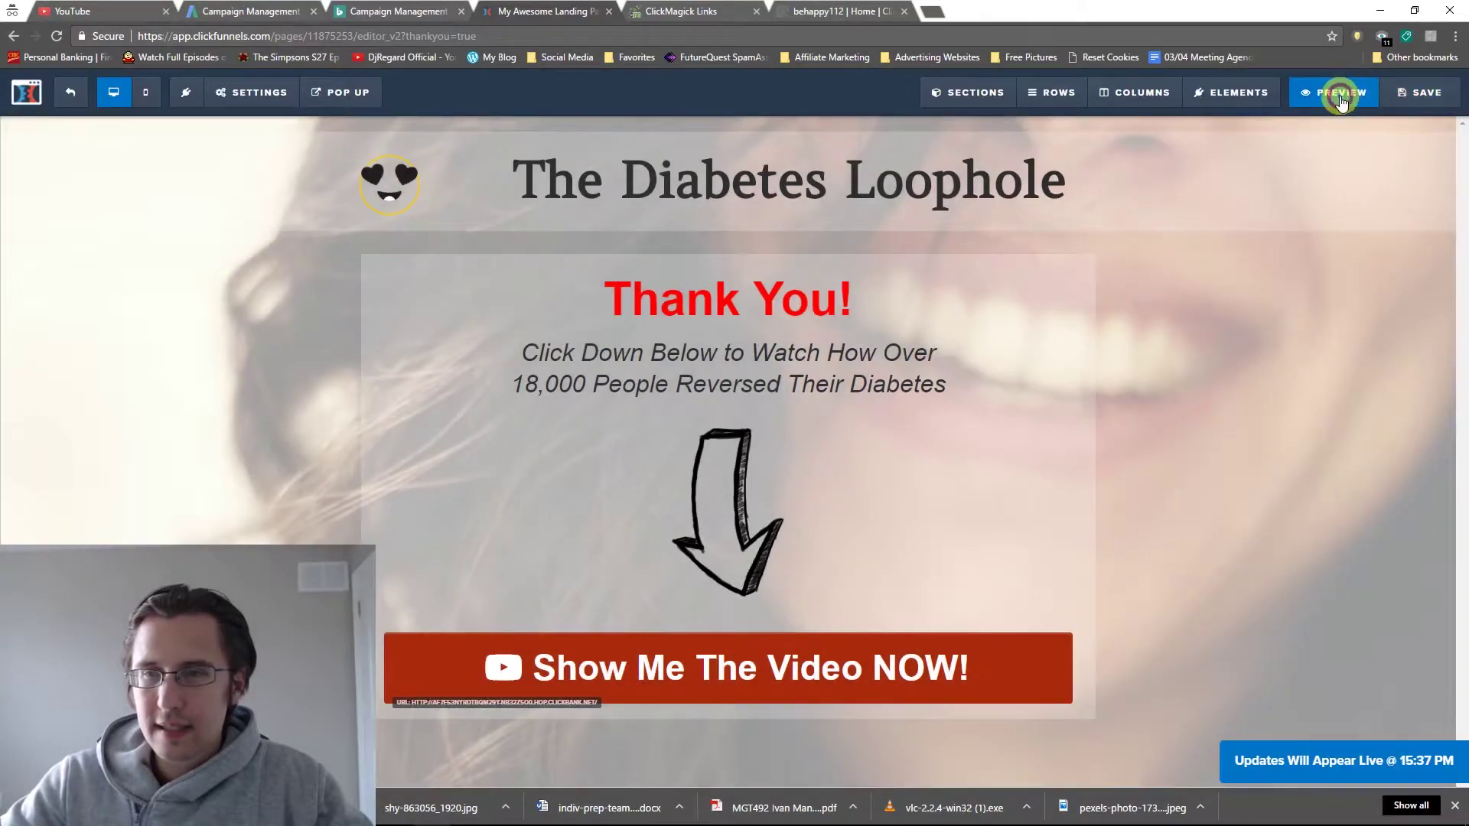
Preview the Thank You page, then exit the editor to the step overview.
{"action": "left_click", "coordinate": [1347, 92]}
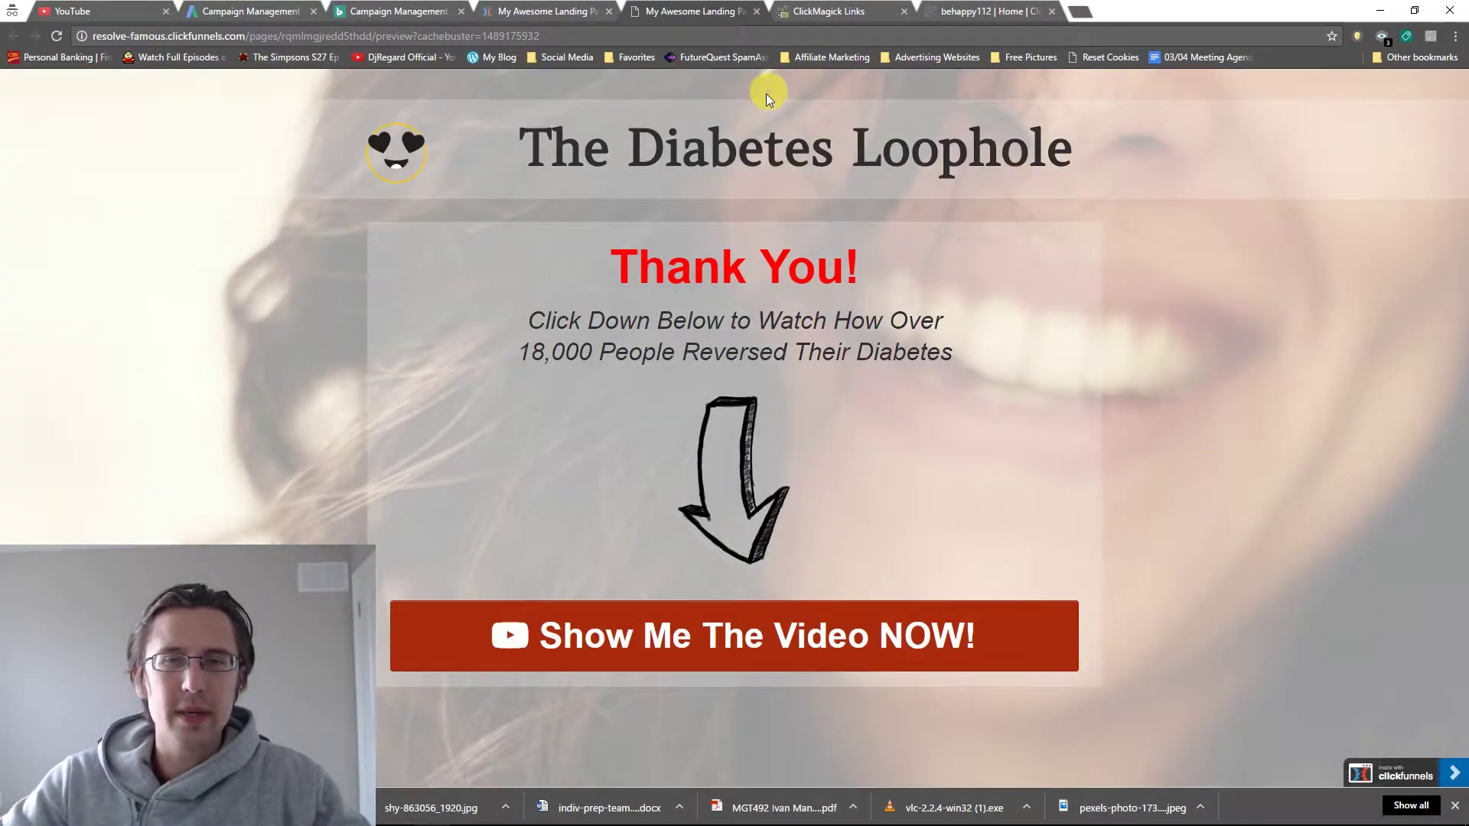
{"action": "left_click", "coordinate": [756, 11]}
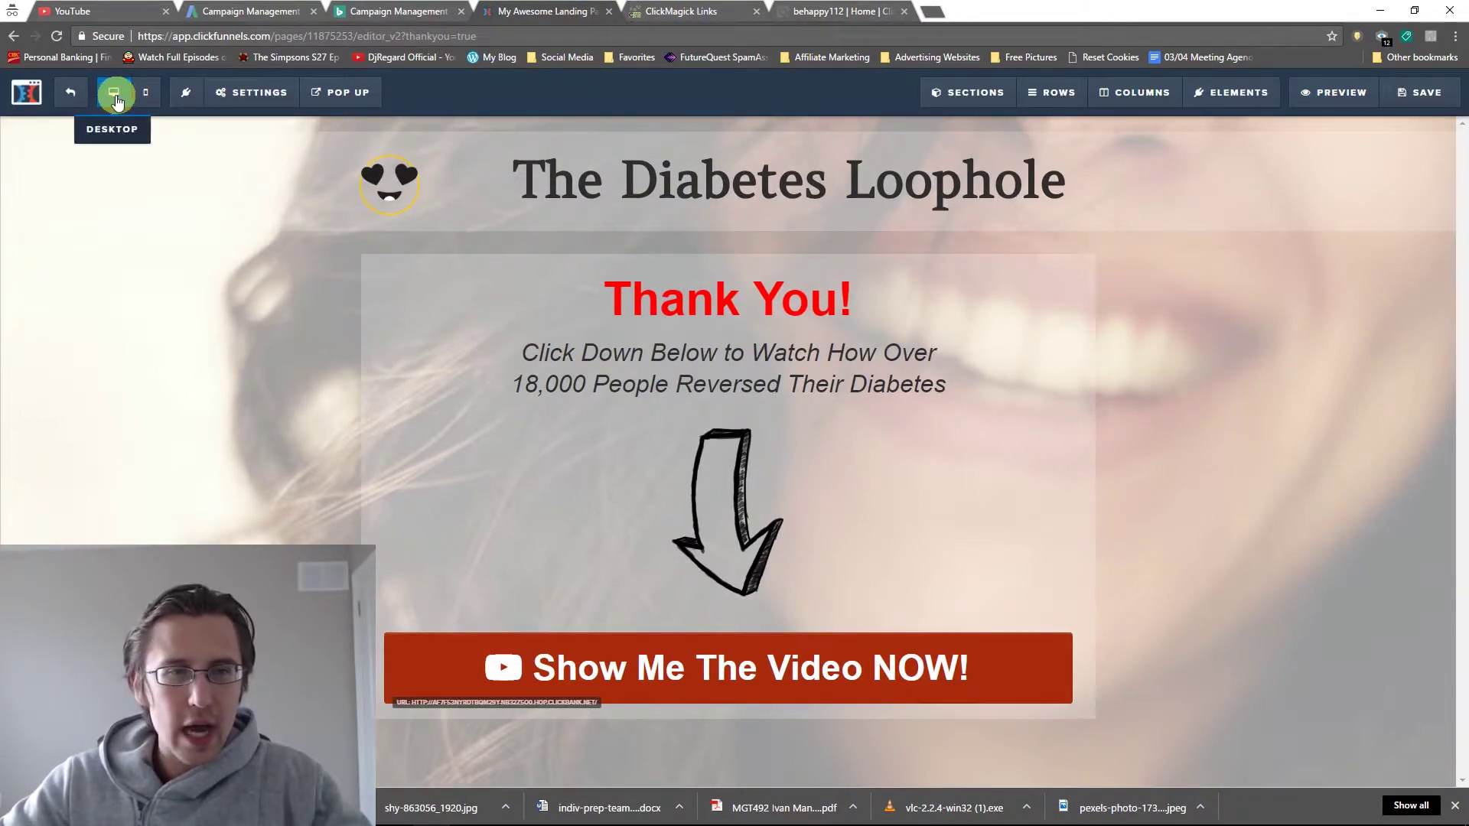
{"action": "left_click", "coordinate": [77, 101]}
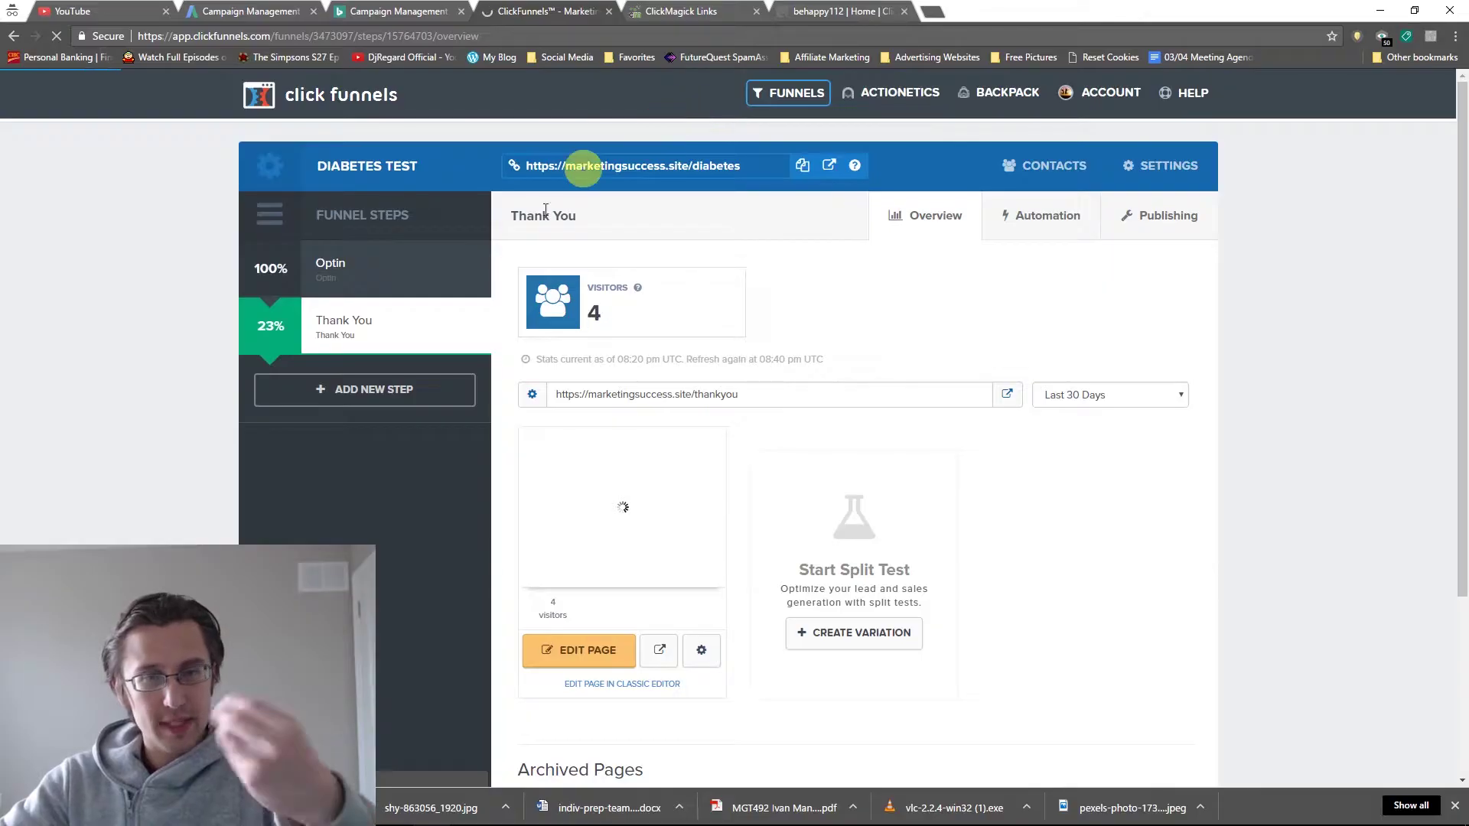
{"action": "mouse_move", "coordinate": [486, 255]}
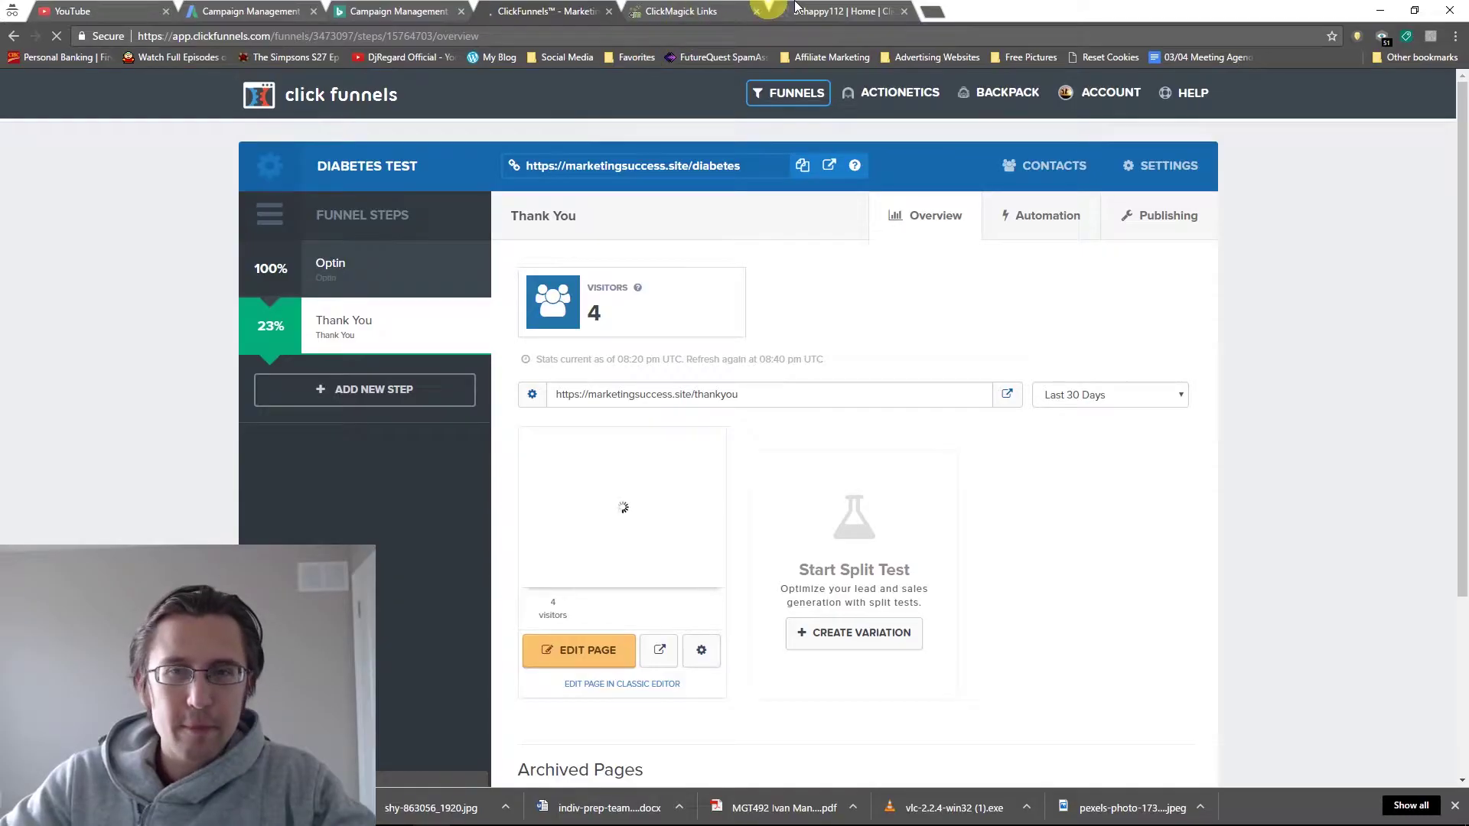
In ClickBank Settings > My Site, add an Integrated Sales Reporting tracking code and list its types.
{"action": "left_click", "coordinate": [839, 12]}
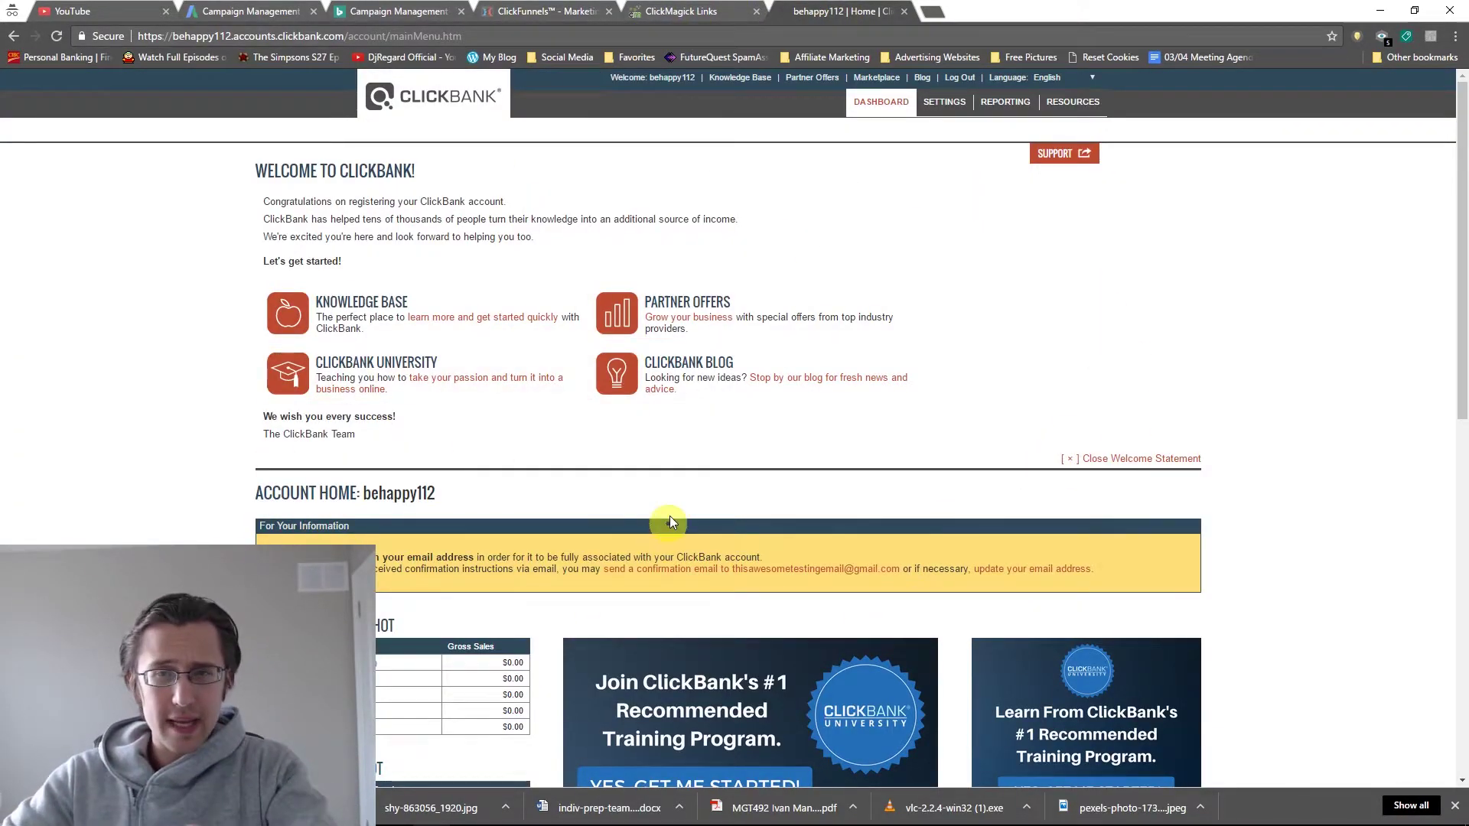
{"action": "left_click", "coordinate": [943, 105]}
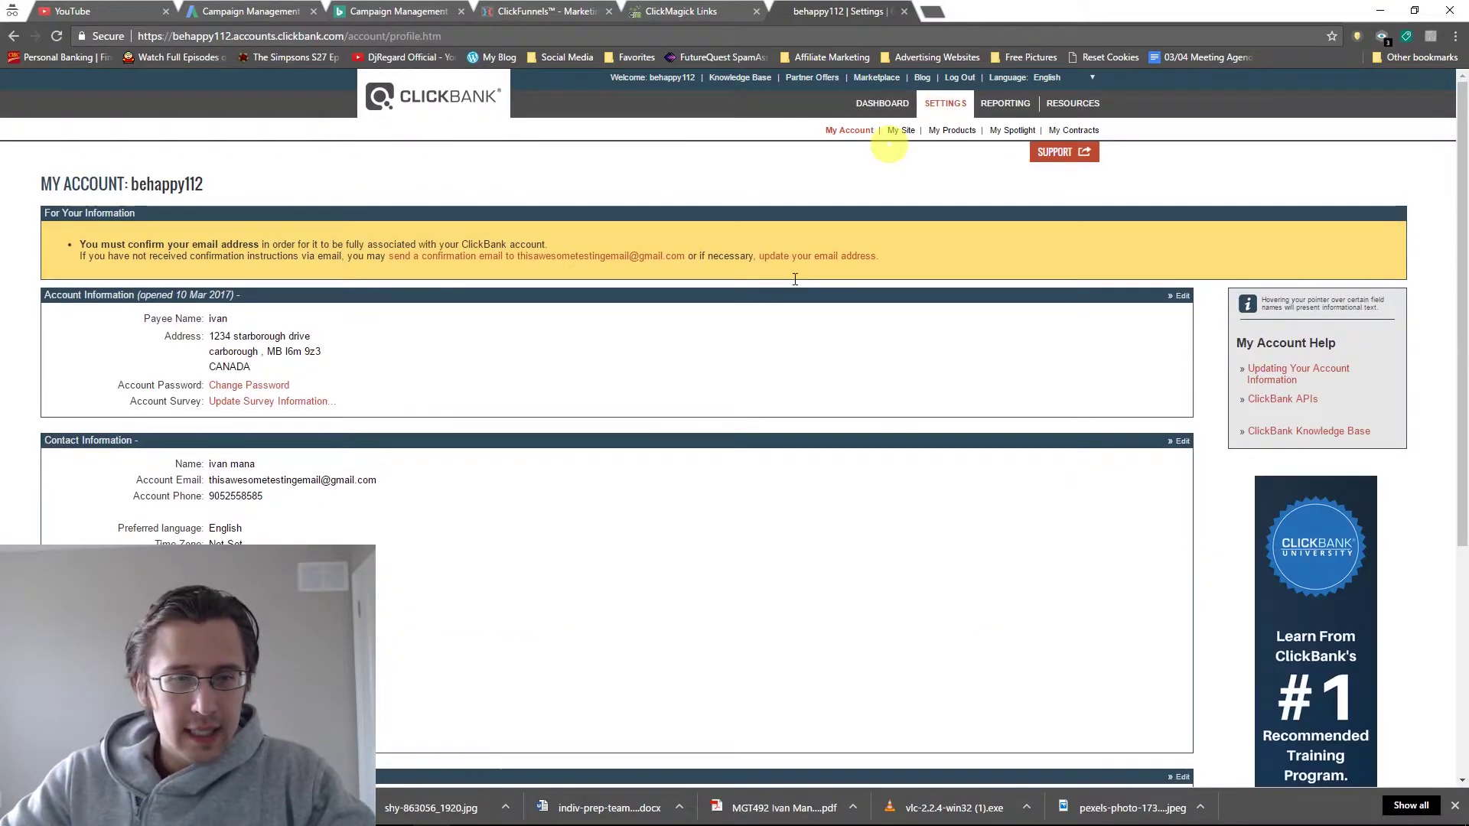
{"action": "scroll", "coordinate": [786, 382], "scroll_direction": "down", "scroll_amount": 5}
{"action": "scroll", "coordinate": [786, 383], "scroll_direction": "up", "scroll_amount": 5}
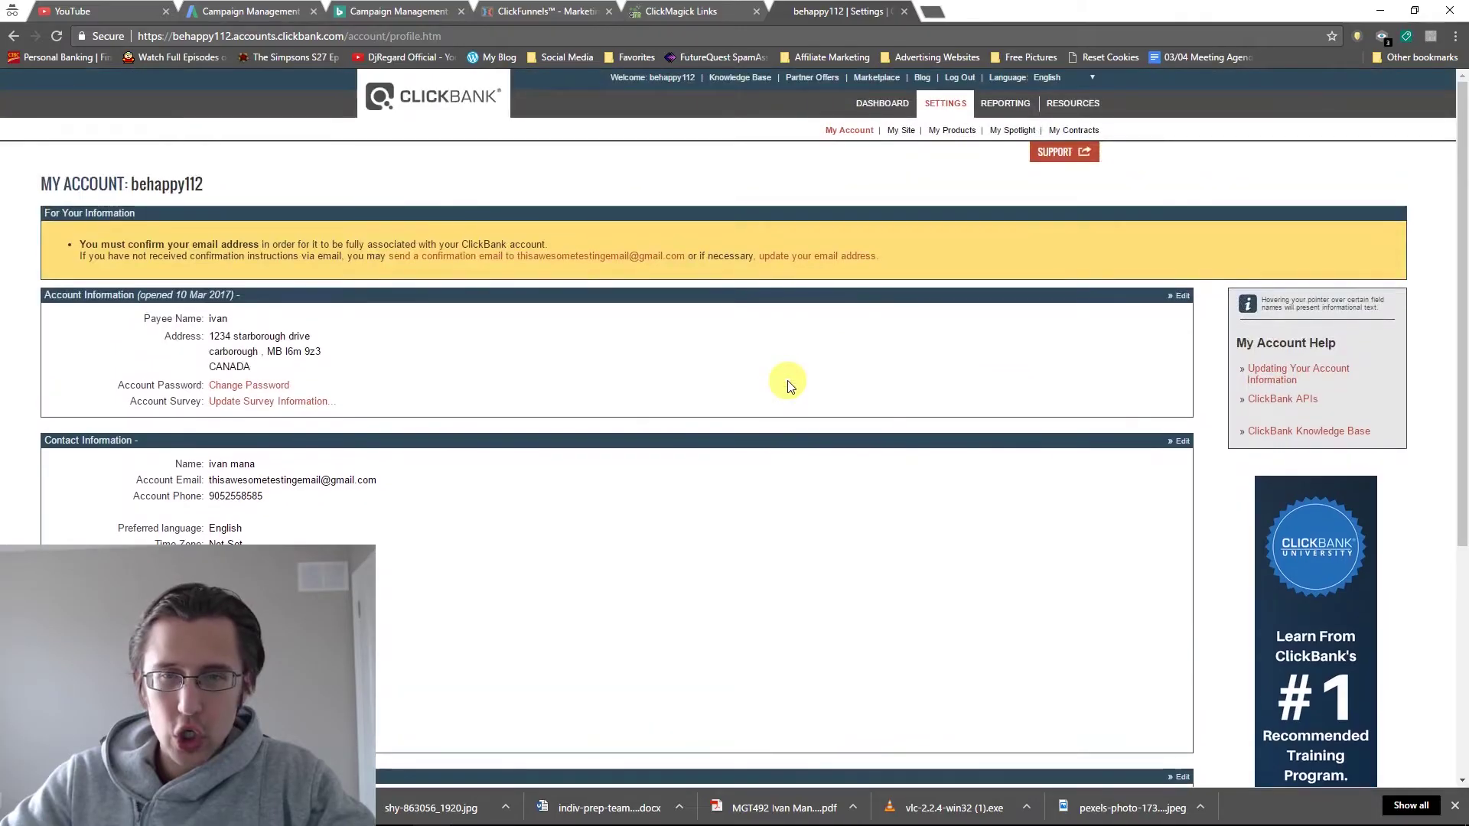
{"action": "left_click", "coordinate": [903, 131]}
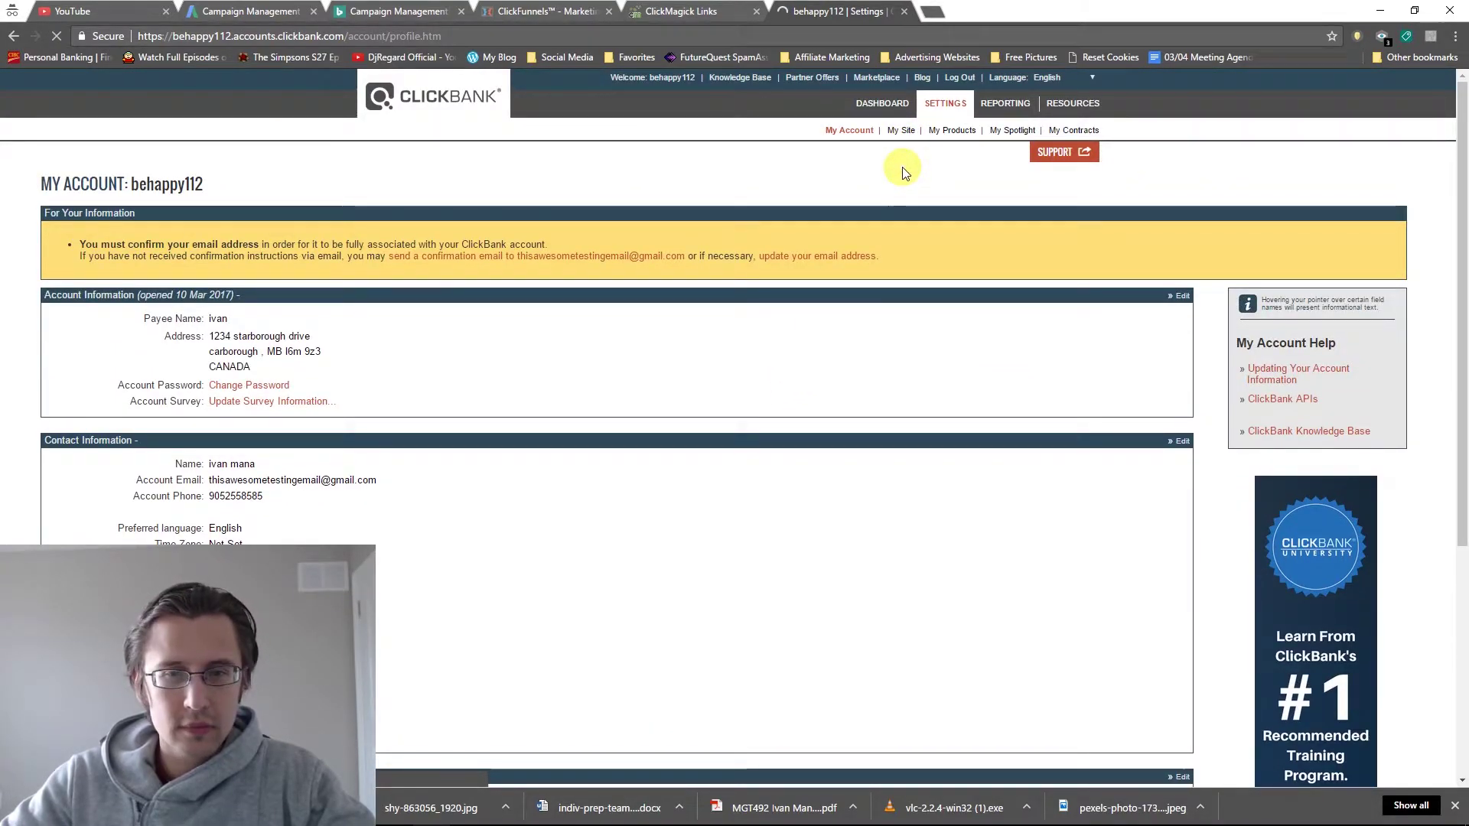
{"action": "scroll", "coordinate": [779, 465], "scroll_direction": "down", "scroll_amount": 5}
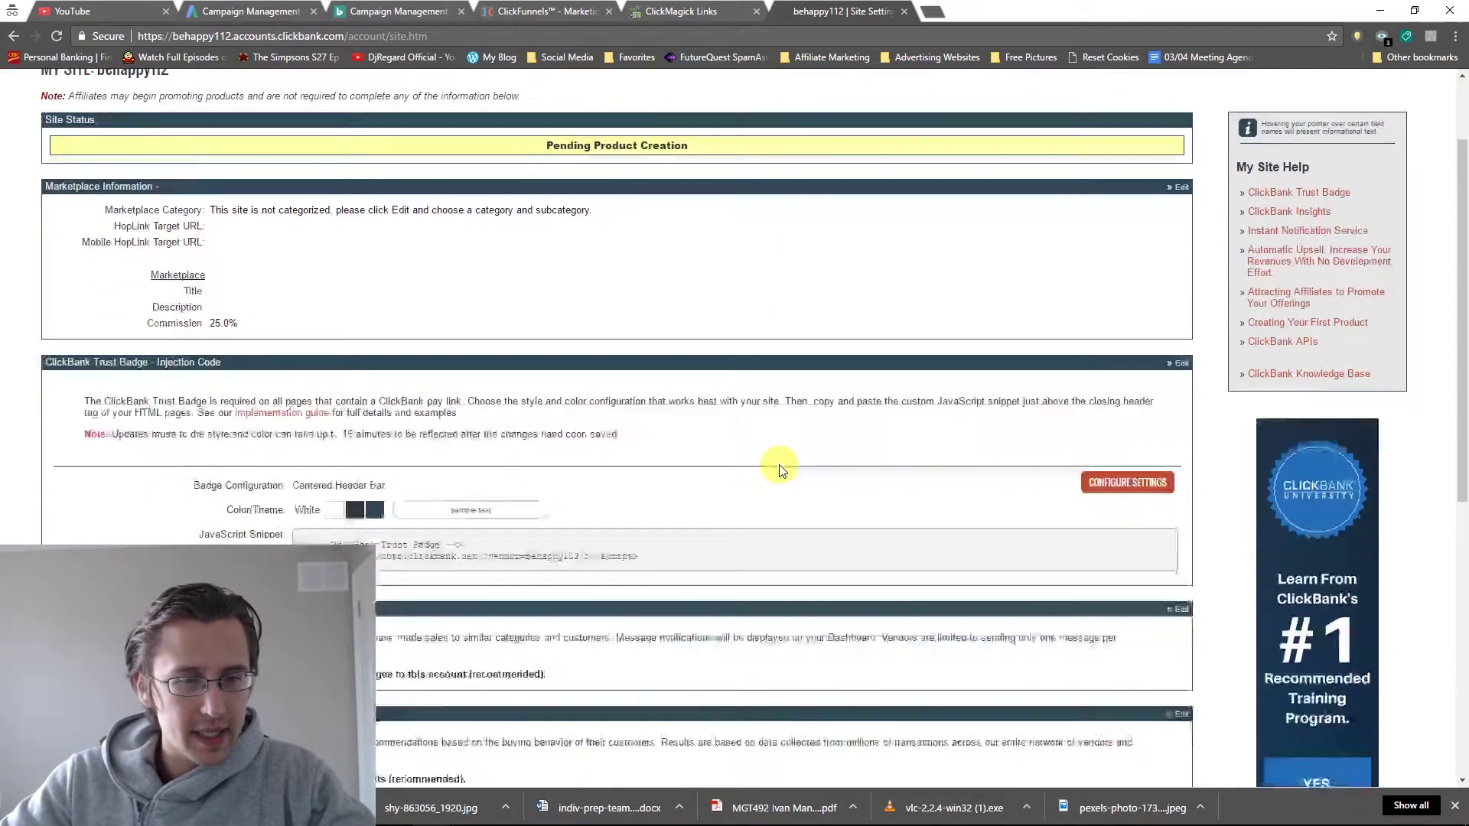
{"action": "scroll", "coordinate": [779, 465], "scroll_direction": "down", "scroll_amount": 3}
{"action": "left_click", "coordinate": [101, 540]}
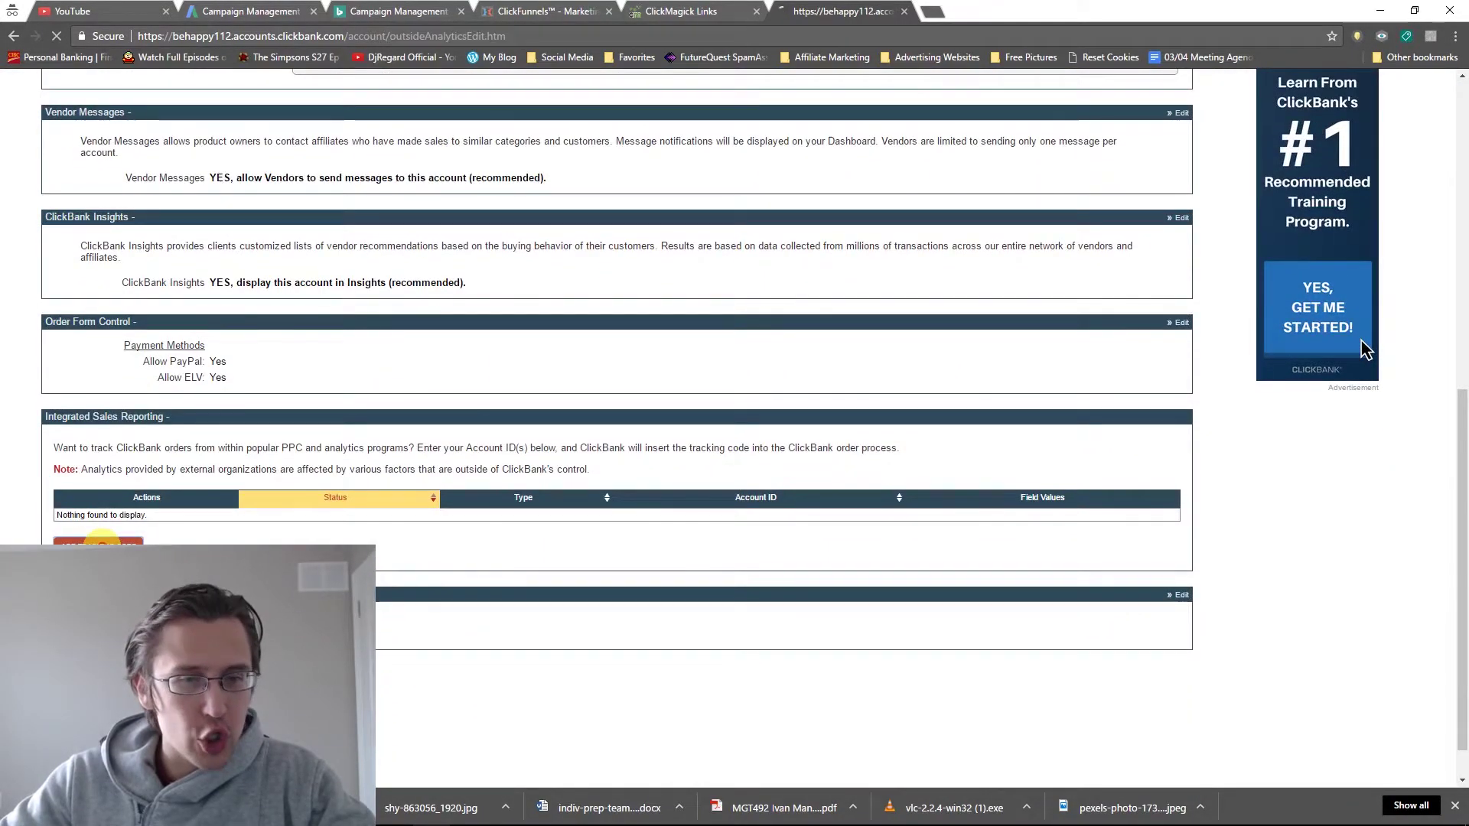
{"action": "left_click", "coordinate": [229, 287]}
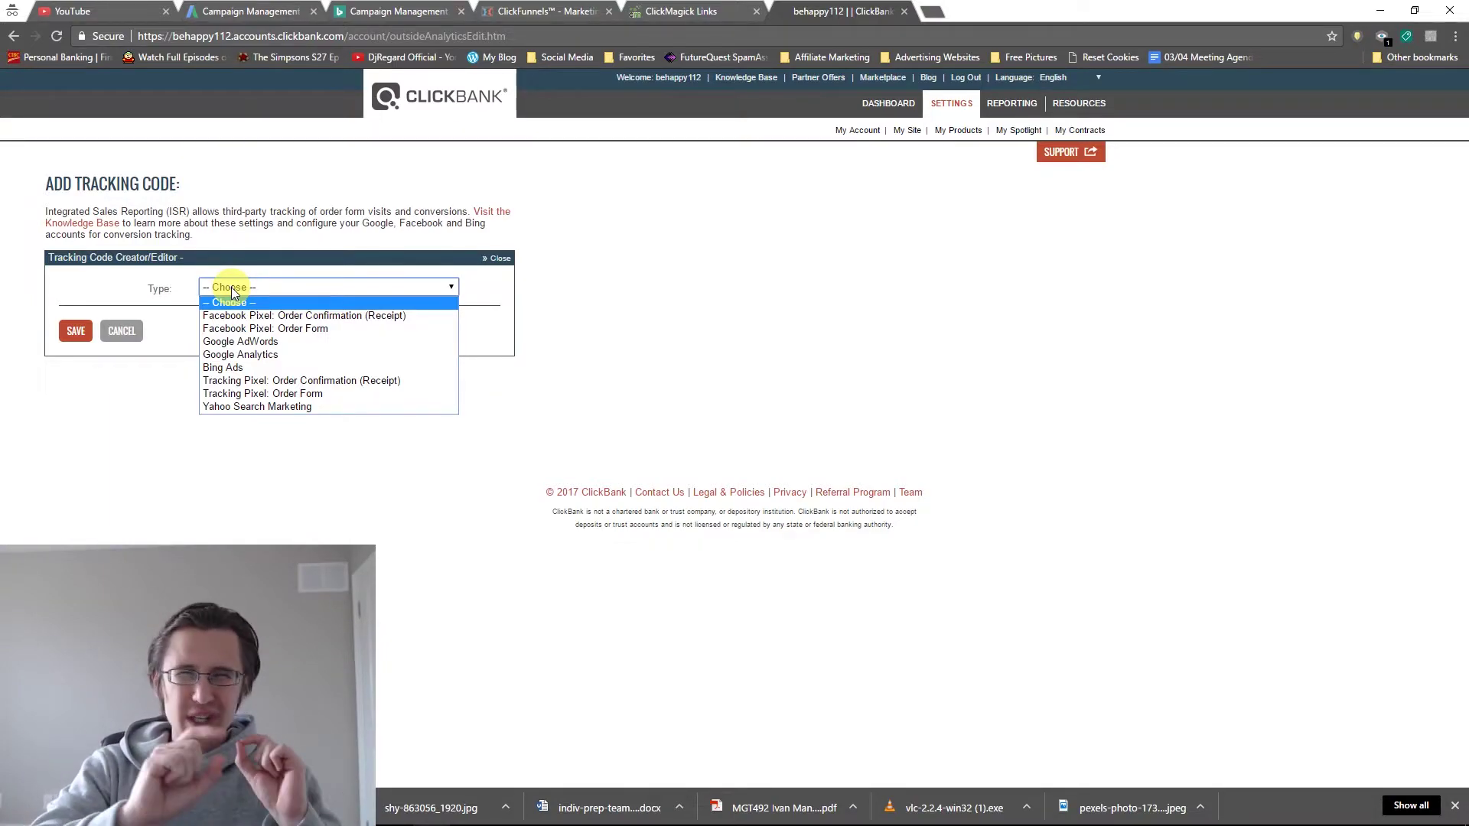
Change the tracking code type from Bing Ads to Tracking Pixel: Order Form.
{"action": "left_click", "coordinate": [230, 365]}
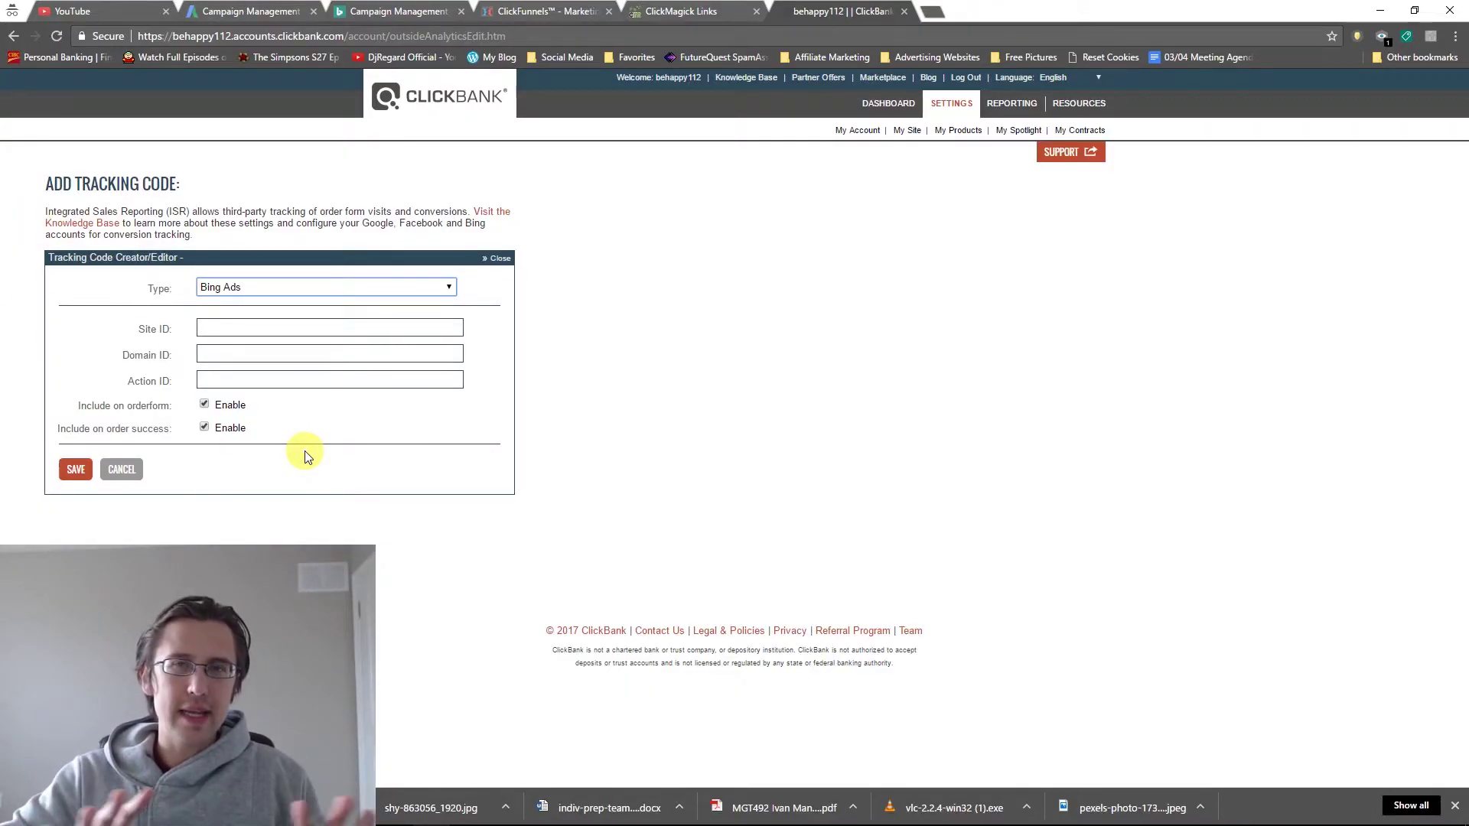
{"action": "left_click", "coordinate": [274, 288]}
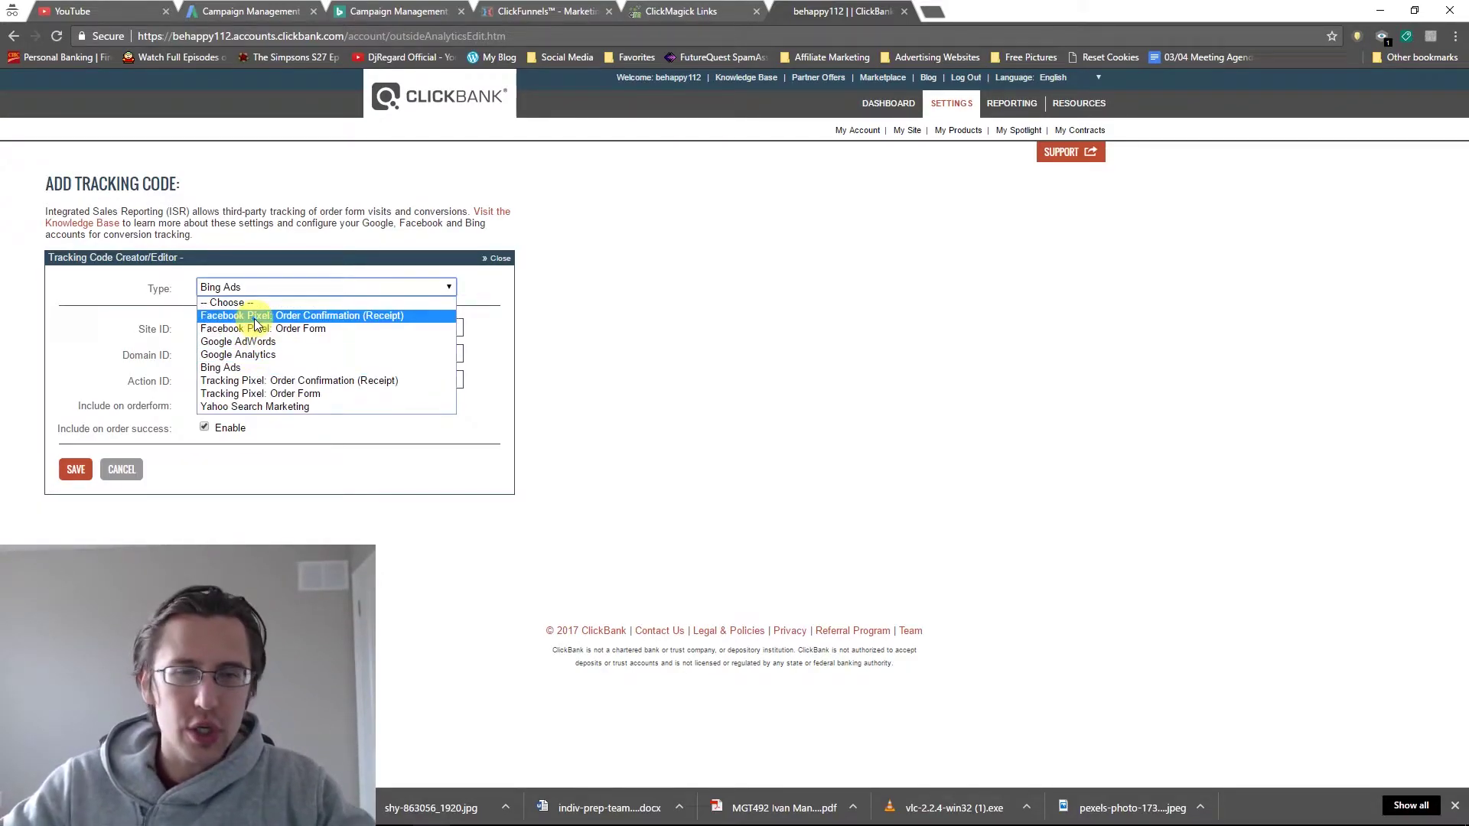
{"action": "left_click", "coordinate": [248, 395]}
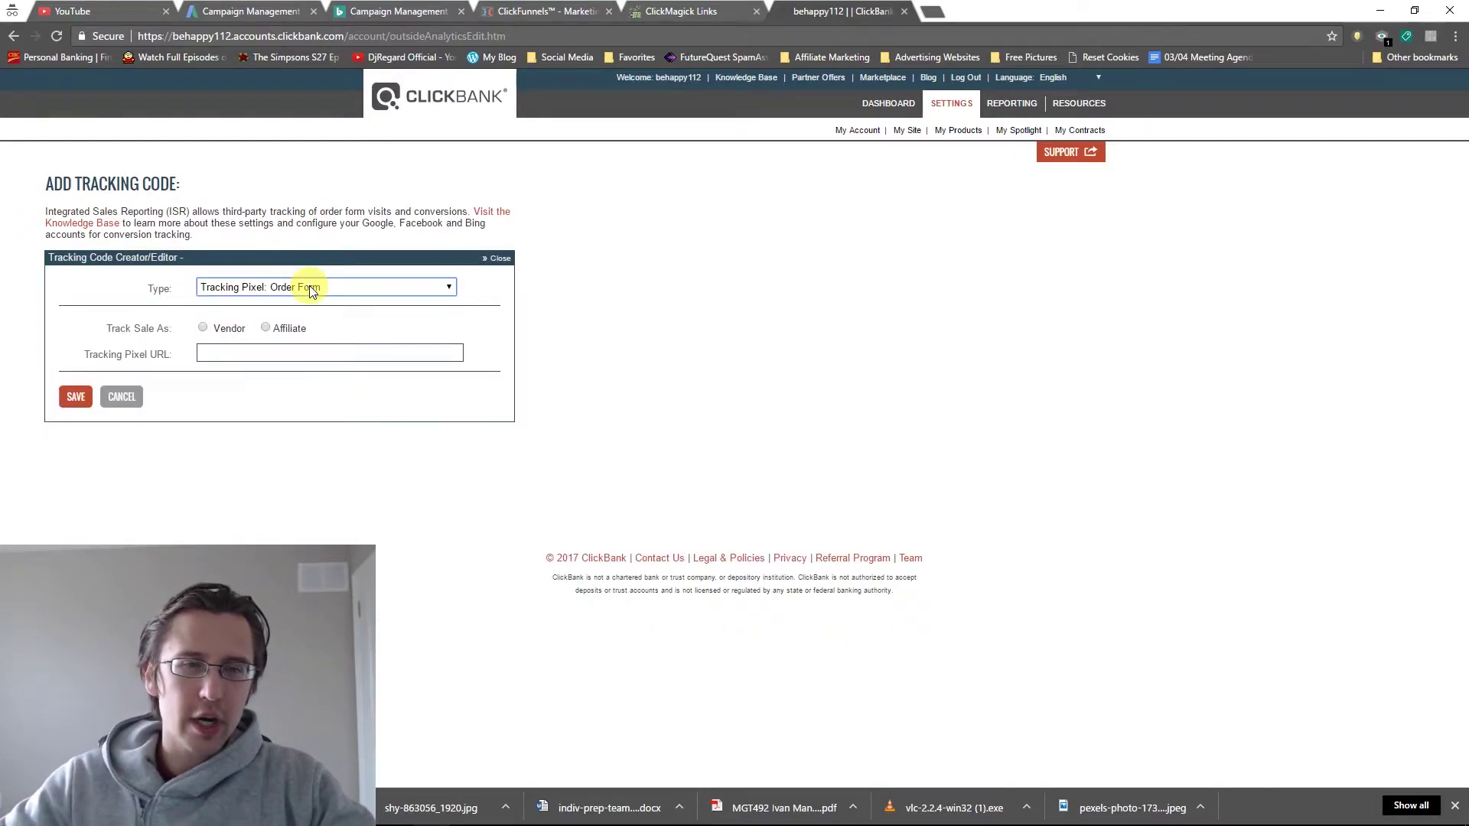
Copy ClickMagick's Engagement Tracking Pixel code for the ClickBank form.
{"action": "left_click", "coordinate": [304, 355]}
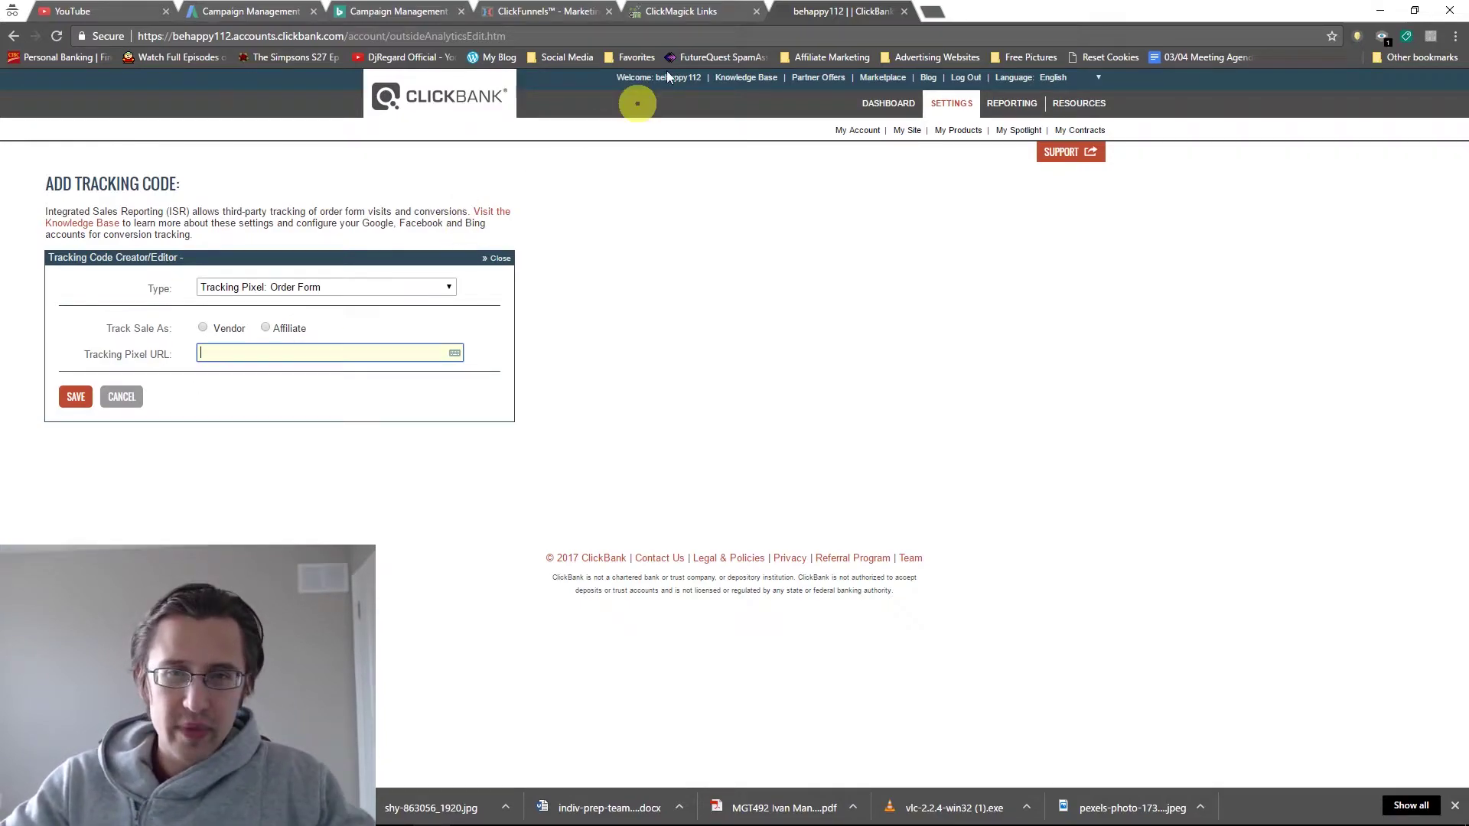
{"action": "left_click", "coordinate": [652, 11]}
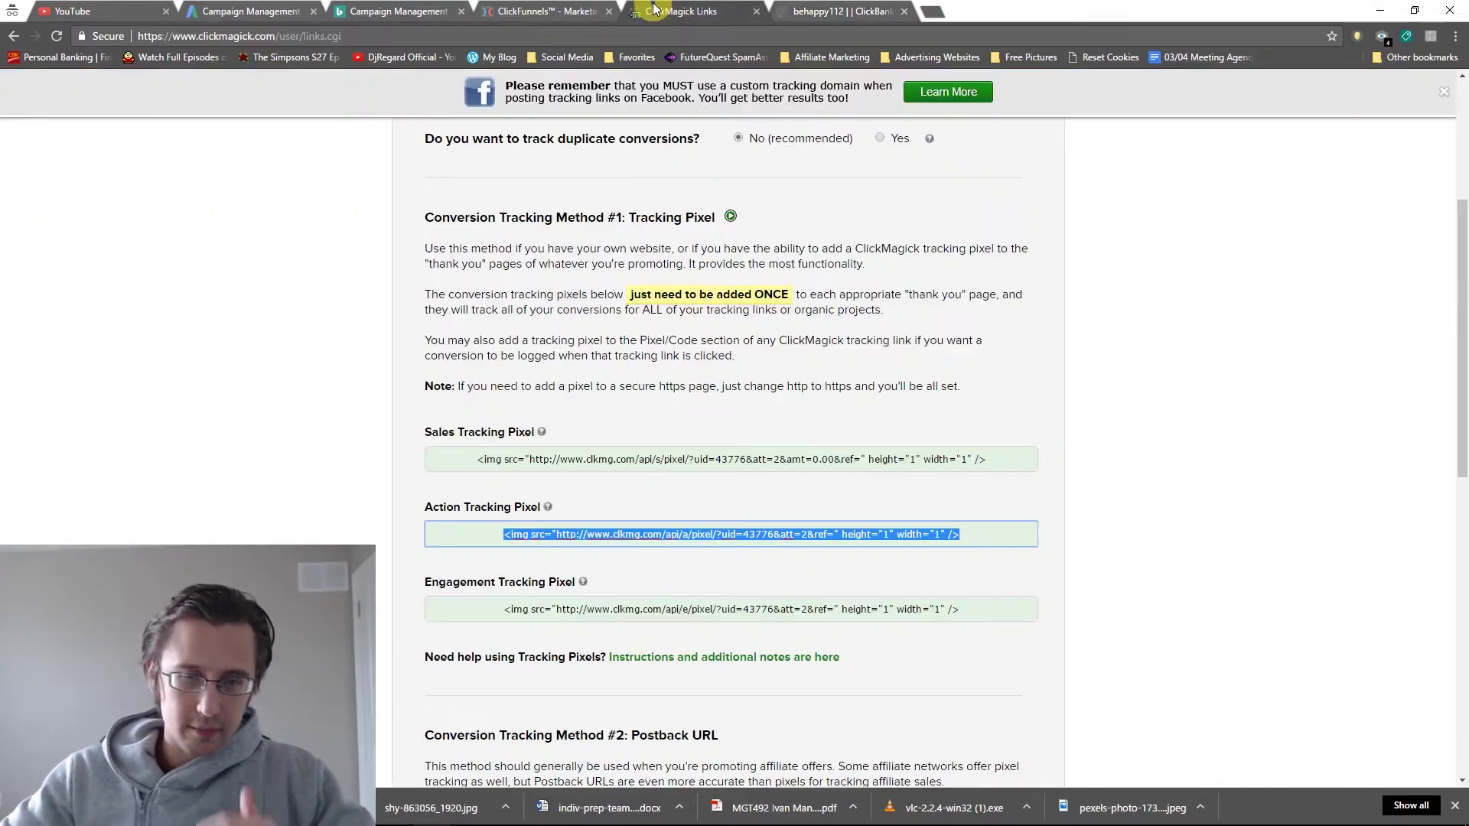
{"action": "left_click", "coordinate": [574, 607]}
{"action": "left_click", "coordinate": [873, 8]}
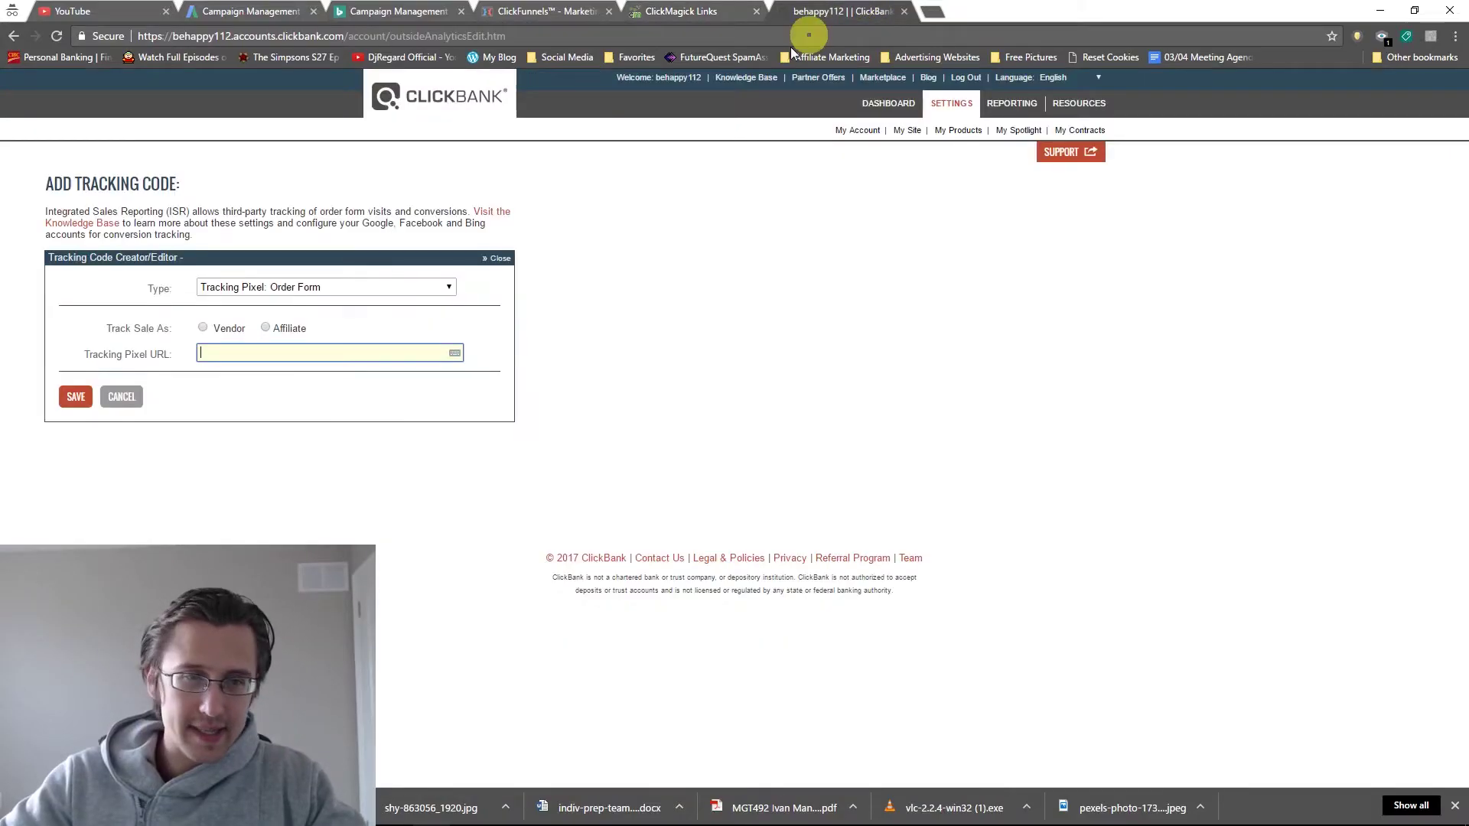
Track the sale as Affiliate, paste the pixel into Tracking Pixel URL, and save.
{"action": "left_click", "coordinate": [265, 328]}
{"action": "left_click", "coordinate": [263, 351]}
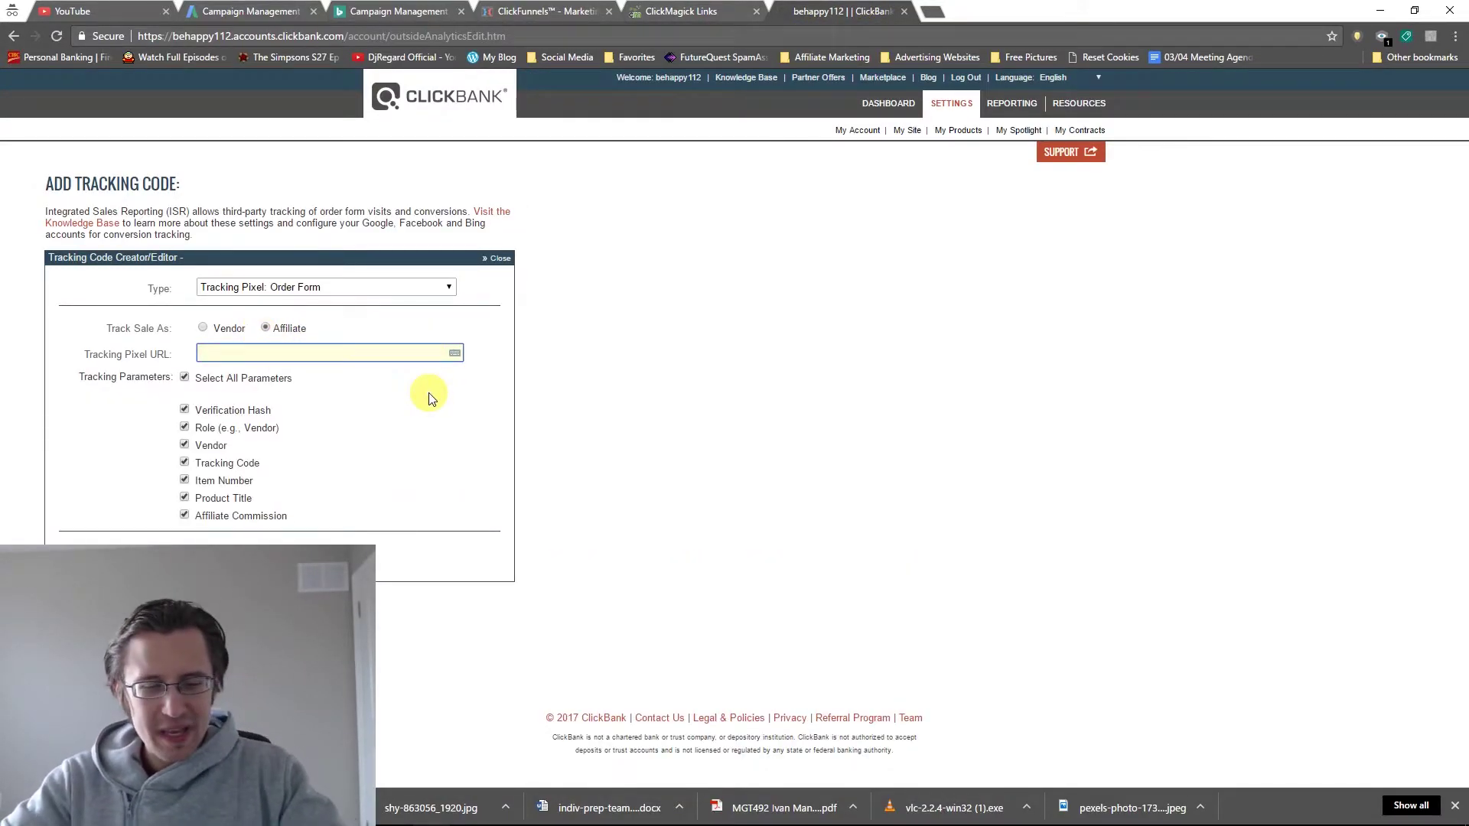
{"action": "key", "text": "ctrl+v"}
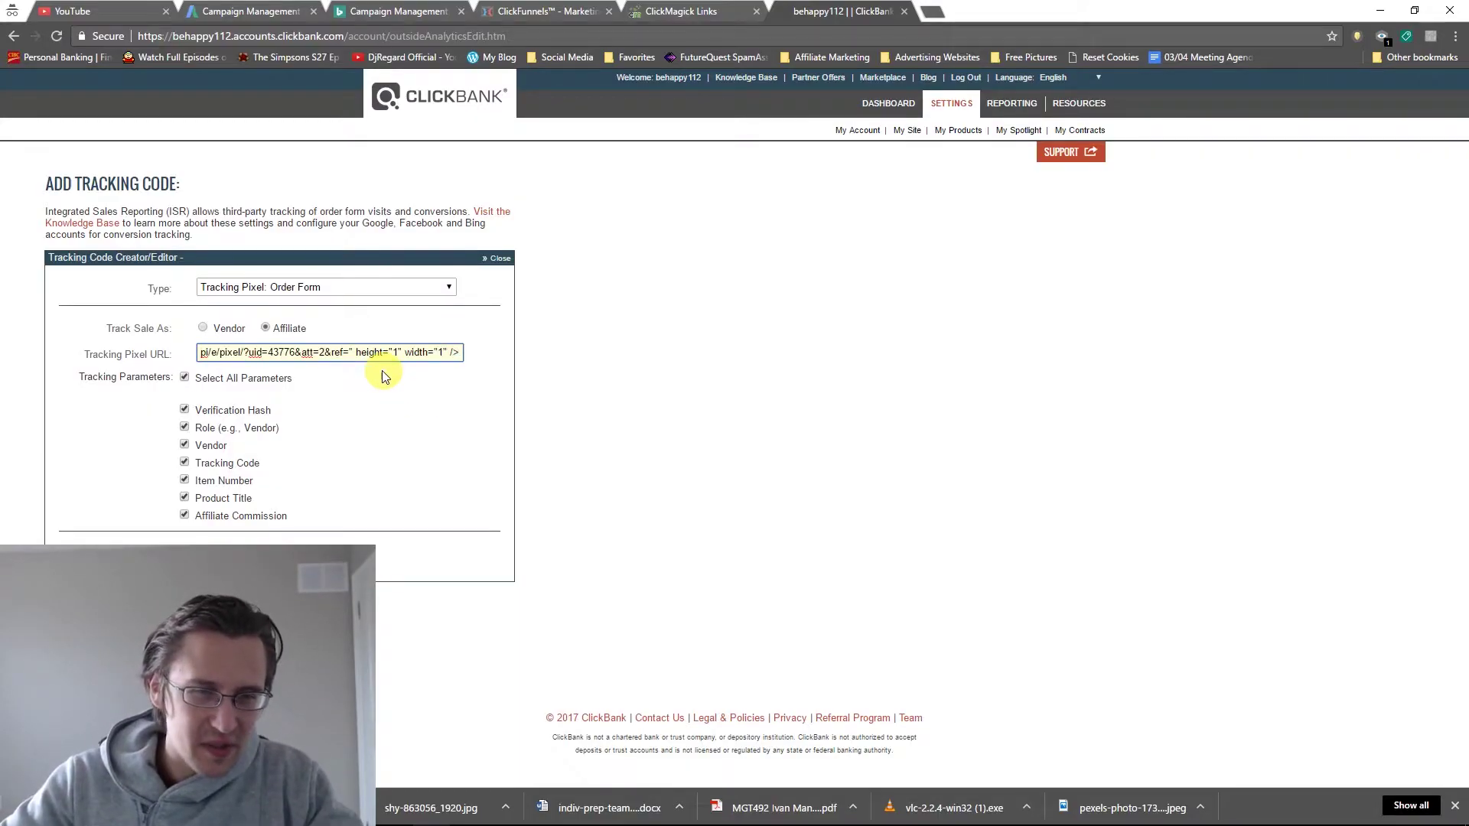
{"action": "left_click_drag", "start_coordinate": [249, 352], "coordinate": [231, 354]}
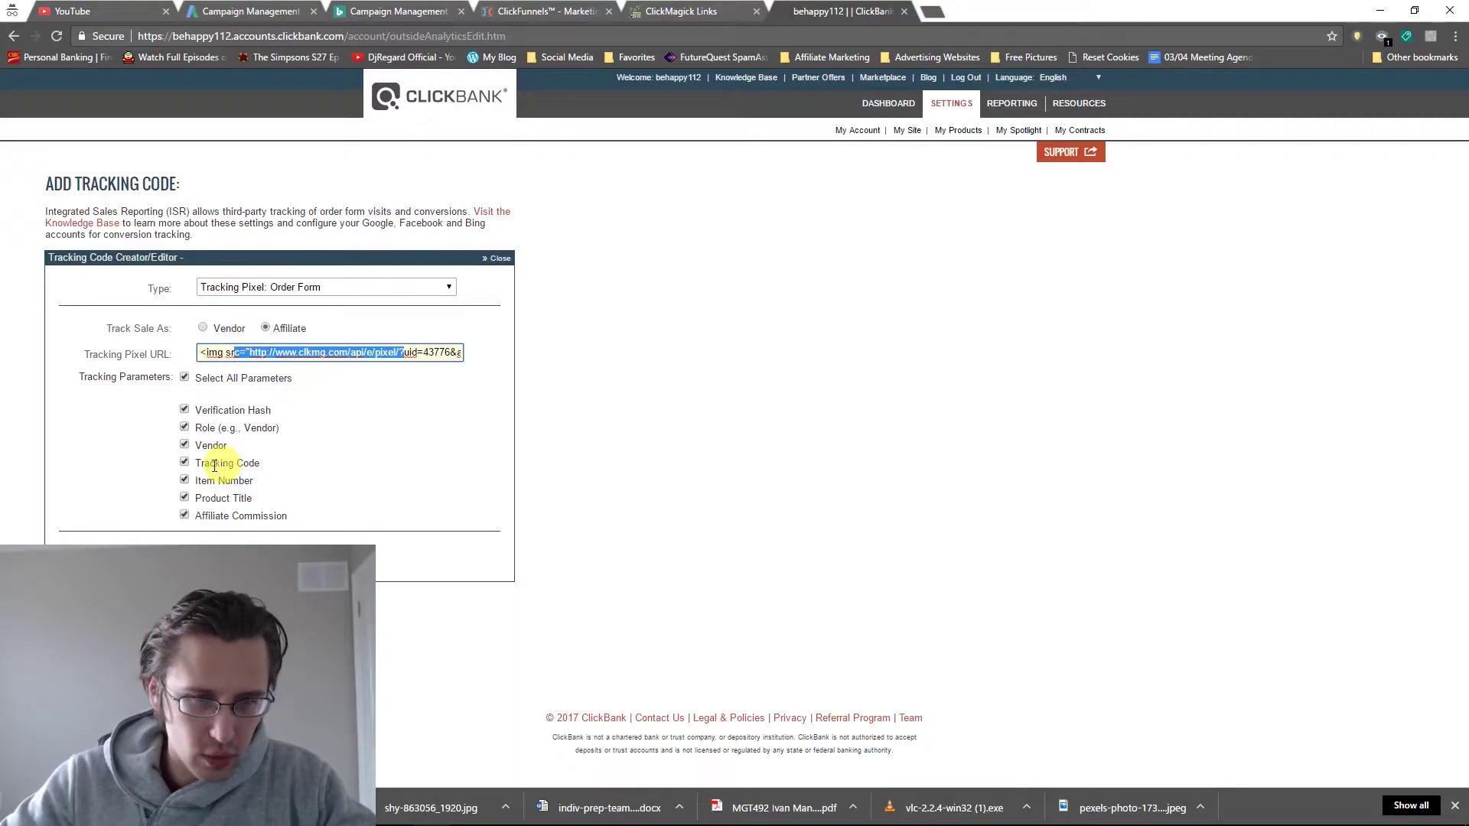
{"action": "left_click", "coordinate": [74, 548]}
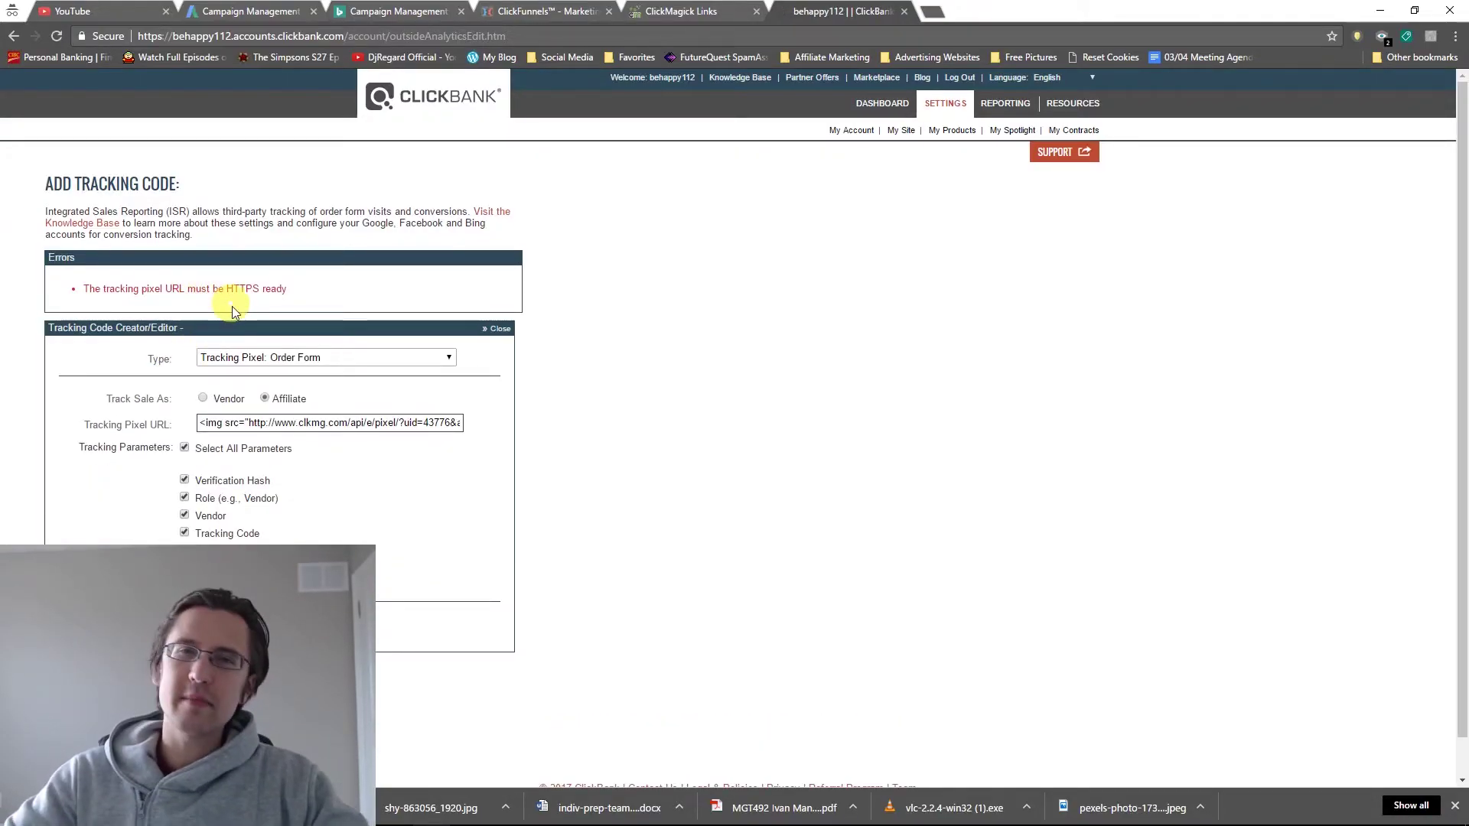
Change the pixel URL's protocol from http to https.
{"action": "left_click", "coordinate": [266, 422]}
{"action": "type", "text": "s"}
{"action": "left_click", "coordinate": [196, 463]}
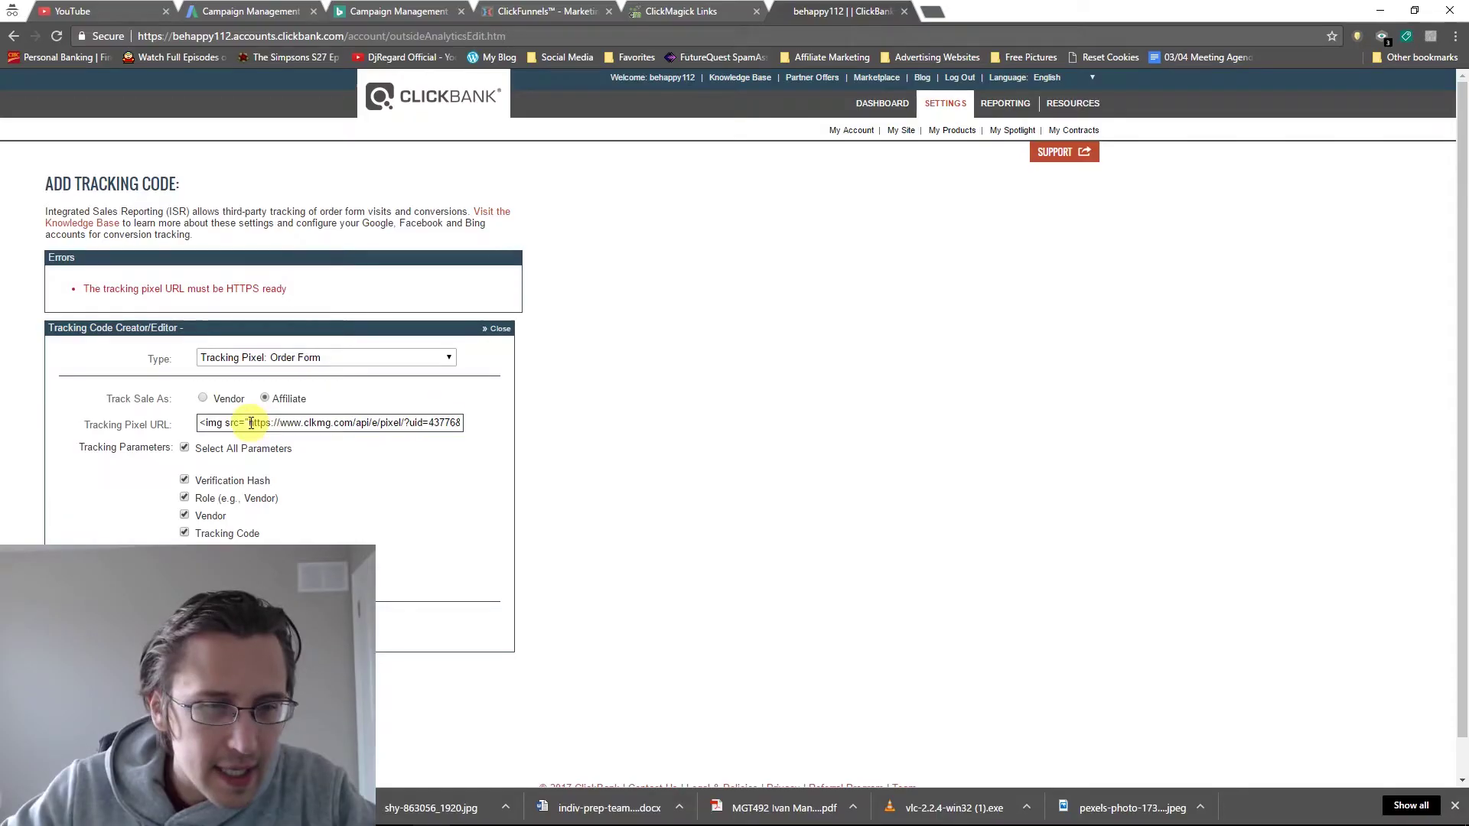
Strip the img tag characters so the field holds only the URL ending in '&ref='.
{"action": "left_click", "coordinate": [251, 423]}
{"action": "key", "text": "BackSpace"}
{"action": "key", "text": "BackSpace"}
{"action": "key", "text": "BackSpace"}
{"action": "key", "text": "BackSpace"}
{"action": "key", "text": "BackSpace"}
{"action": "key", "text": "BackSpace"}
{"action": "key", "text": "BackSpace"}
{"action": "key", "text": "BackSpace"}
{"action": "key", "text": "BackSpace"}
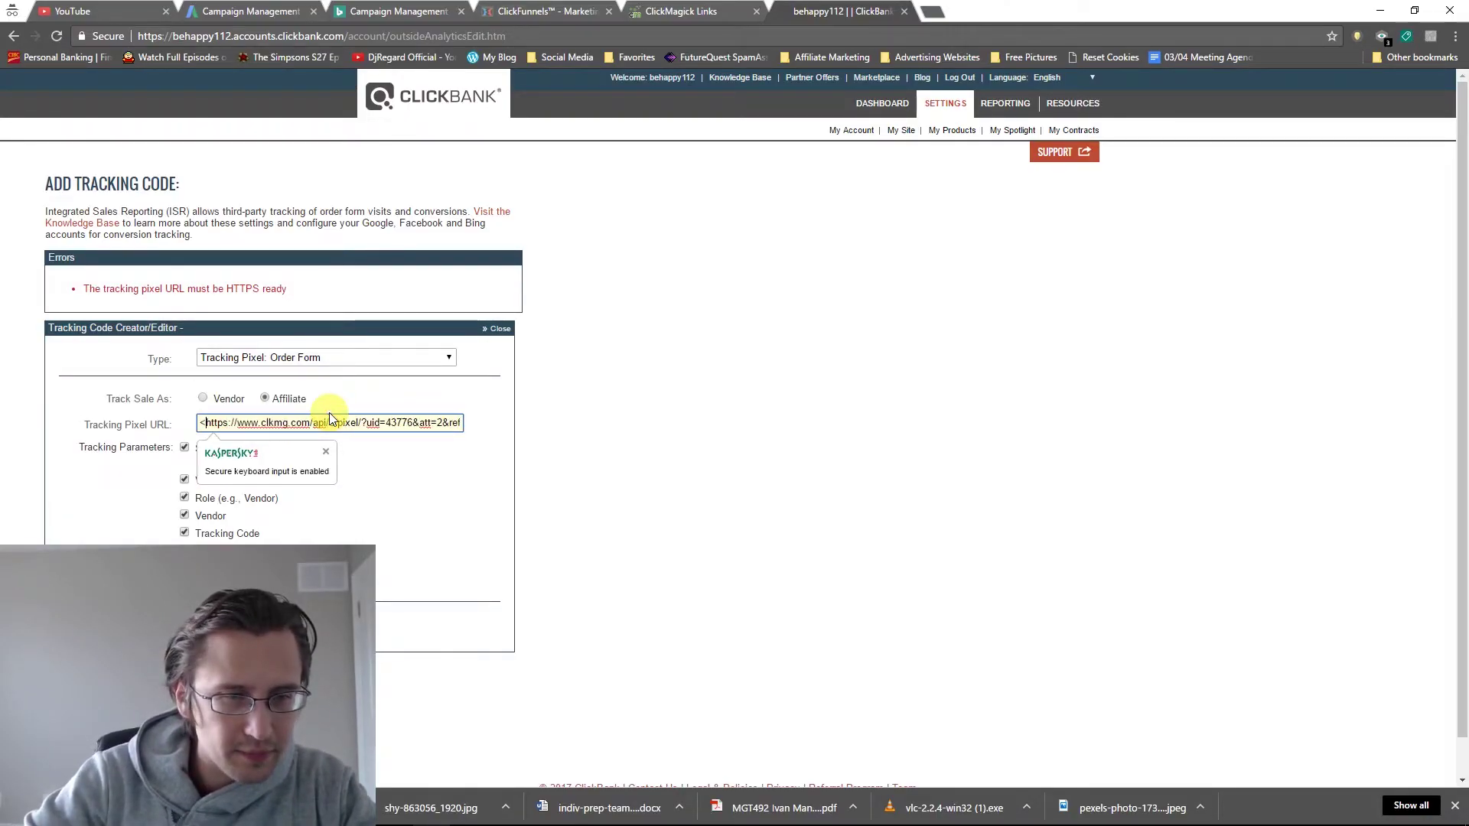
{"action": "key", "text": "BackSpace"}
{"action": "left_click_drag", "start_coordinate": [426, 423], "coordinate": [462, 421]}
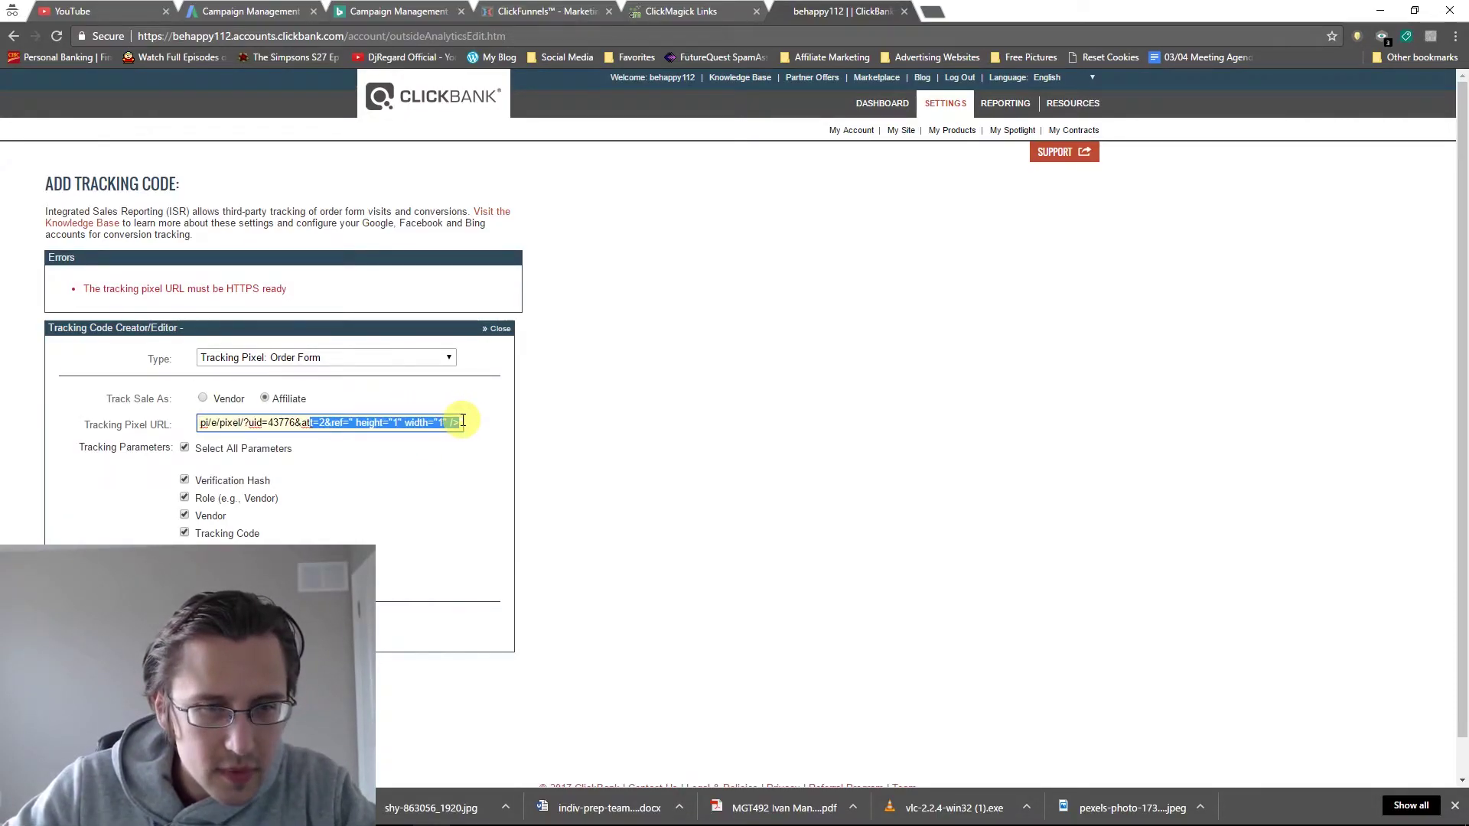
{"action": "left_click", "coordinate": [463, 422]}
{"action": "key", "text": "BackSpace"}
{"action": "key", "text": "BackSpace"}
{"action": "key", "text": "BackSpace"}
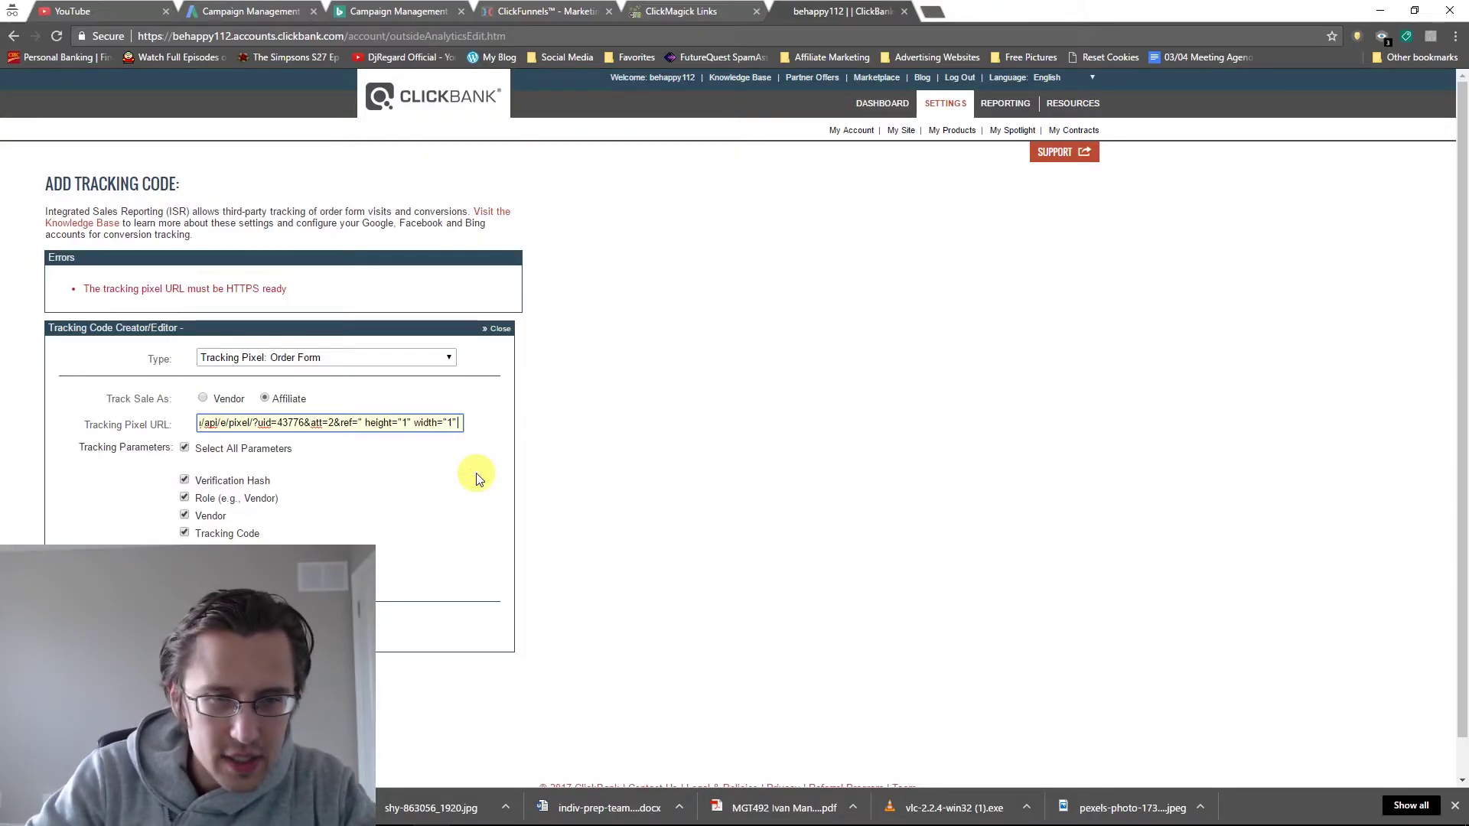
{"action": "key", "text": "Left"}
{"action": "key", "text": "Left"}
{"action": "key", "text": "Left"}
{"action": "key", "text": "Left"}
{"action": "key", "text": "Left"}
{"action": "key", "text": "Left"}
{"action": "key", "text": "Left"}
{"action": "key", "text": "Left"}
{"action": "key", "text": "Left"}
{"action": "key", "text": "Left"}
{"action": "key", "text": "Left"}
{"action": "key", "text": "Left"}
{"action": "key", "text": "Left"}
{"action": "key", "text": "Left"}
{"action": "key", "text": "Left"}
{"action": "key", "text": "Left"}
{"action": "key", "text": "Left"}
{"action": "key", "text": "Left"}
{"action": "key", "text": "Left"}
{"action": "key", "text": "Left"}
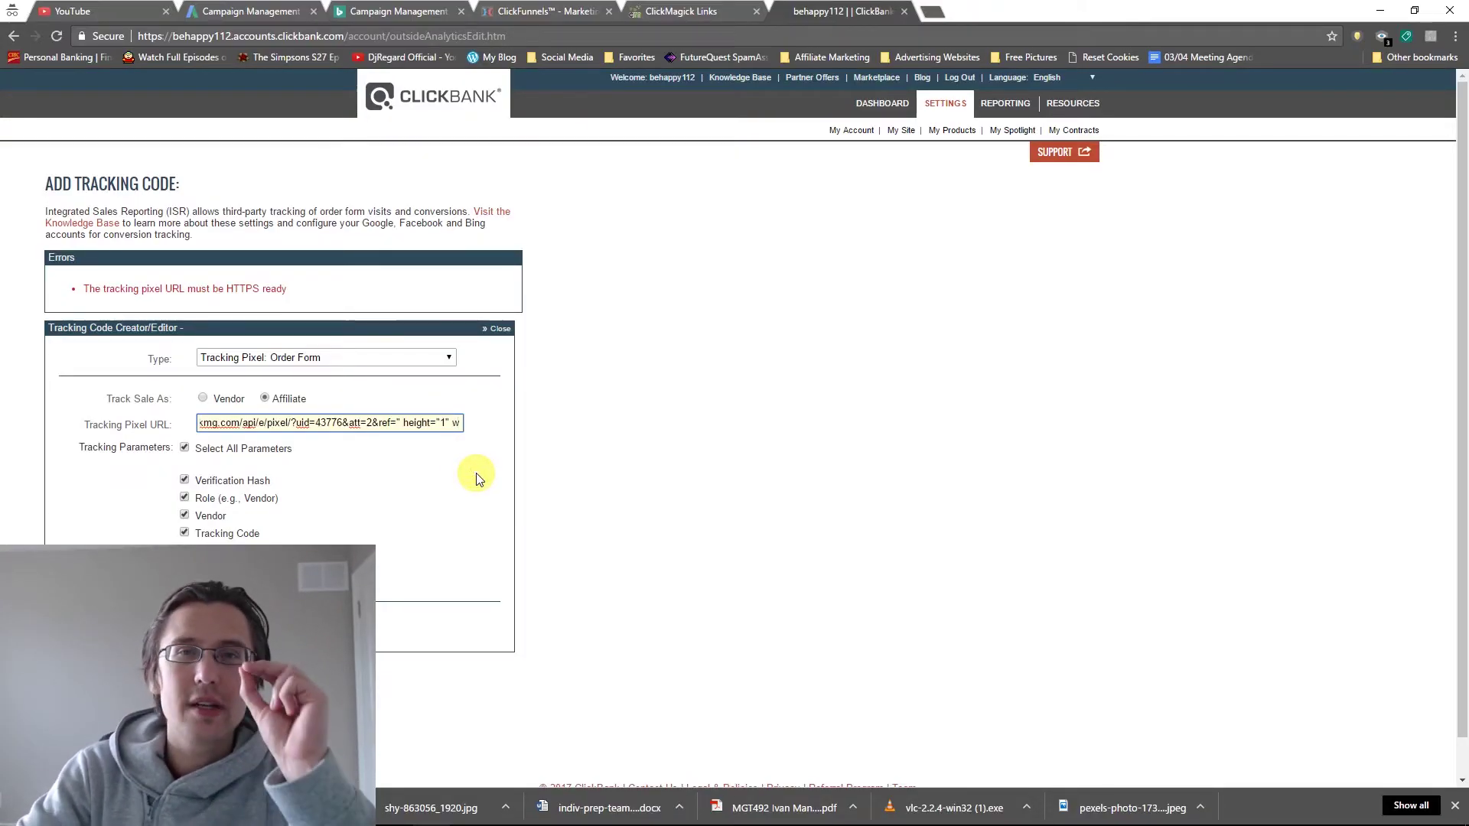
{"action": "key", "text": "Left"}
{"action": "key", "text": "Left"}
{"action": "key", "text": "Left"}
{"action": "key", "text": "Left"}
{"action": "key", "text": "Left"}
{"action": "key", "text": "Left"}
{"action": "key", "text": "Left"}
{"action": "key", "text": "Left"}
{"action": "key", "text": "Left"}
{"action": "key", "text": "Left"}
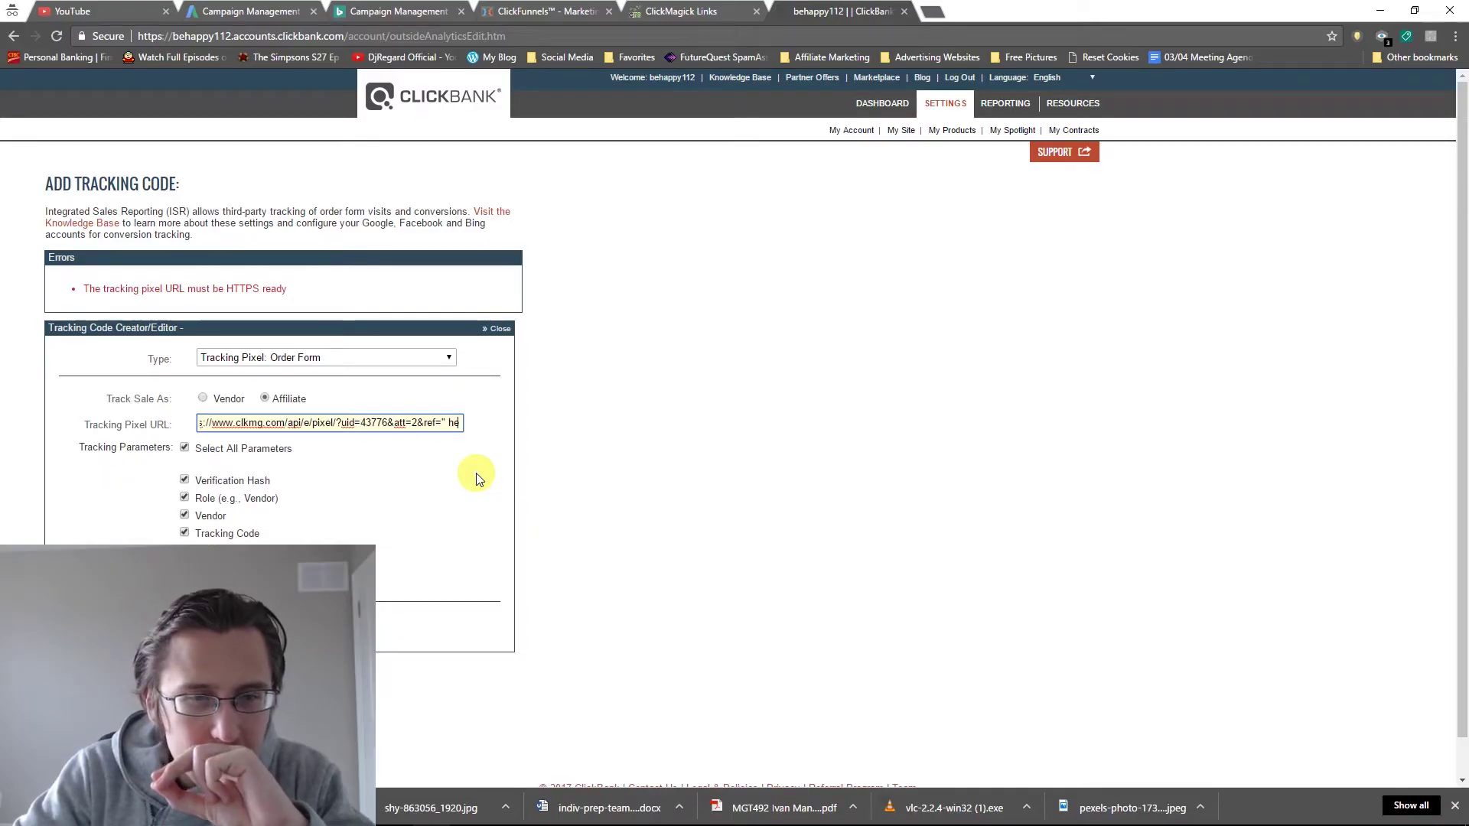
{"action": "key", "text": "Left"}
{"action": "key", "text": "Left"}
{"action": "key", "text": "Left"}
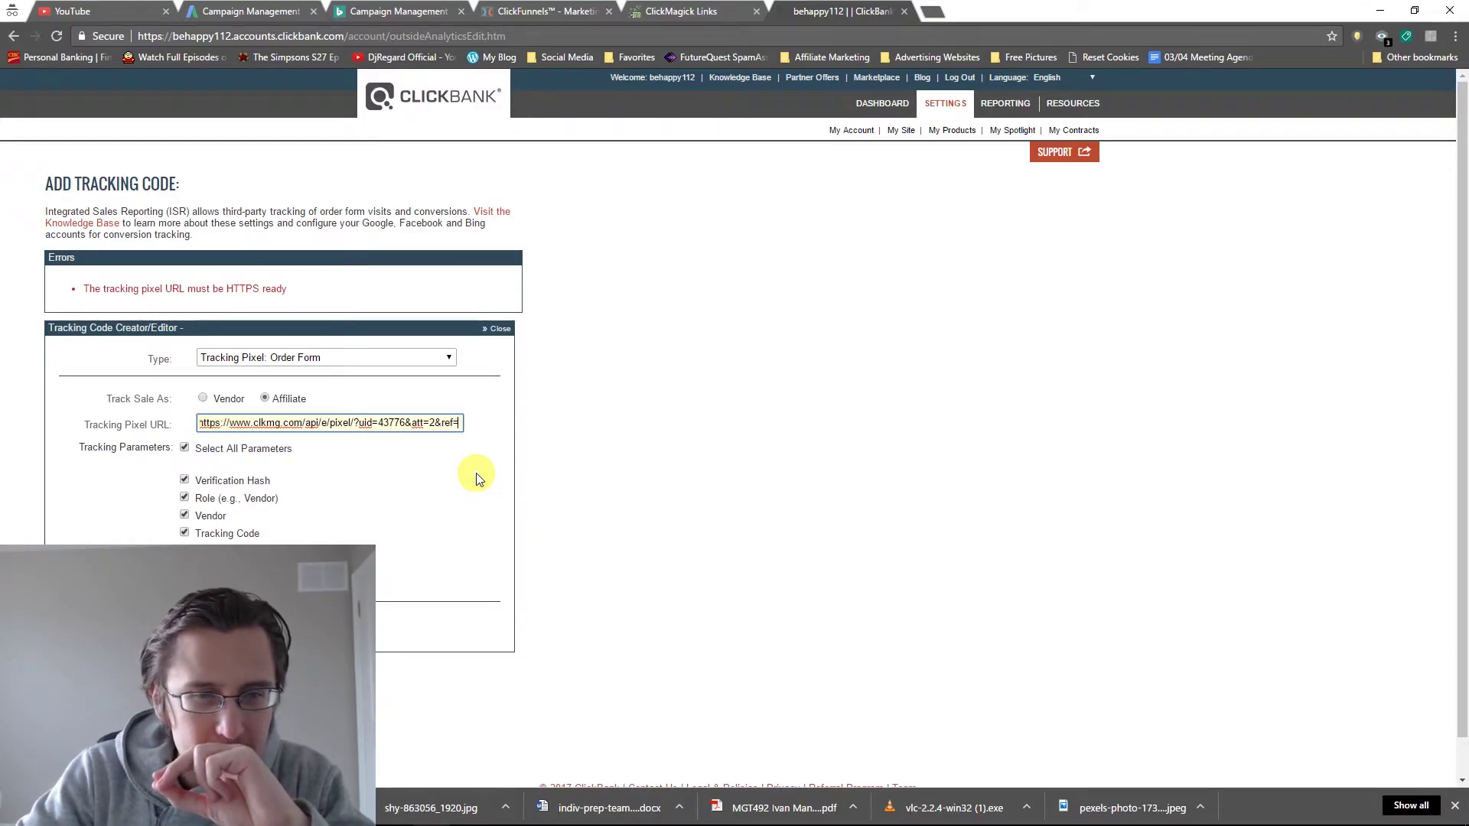
{"action": "key", "text": "Left"}
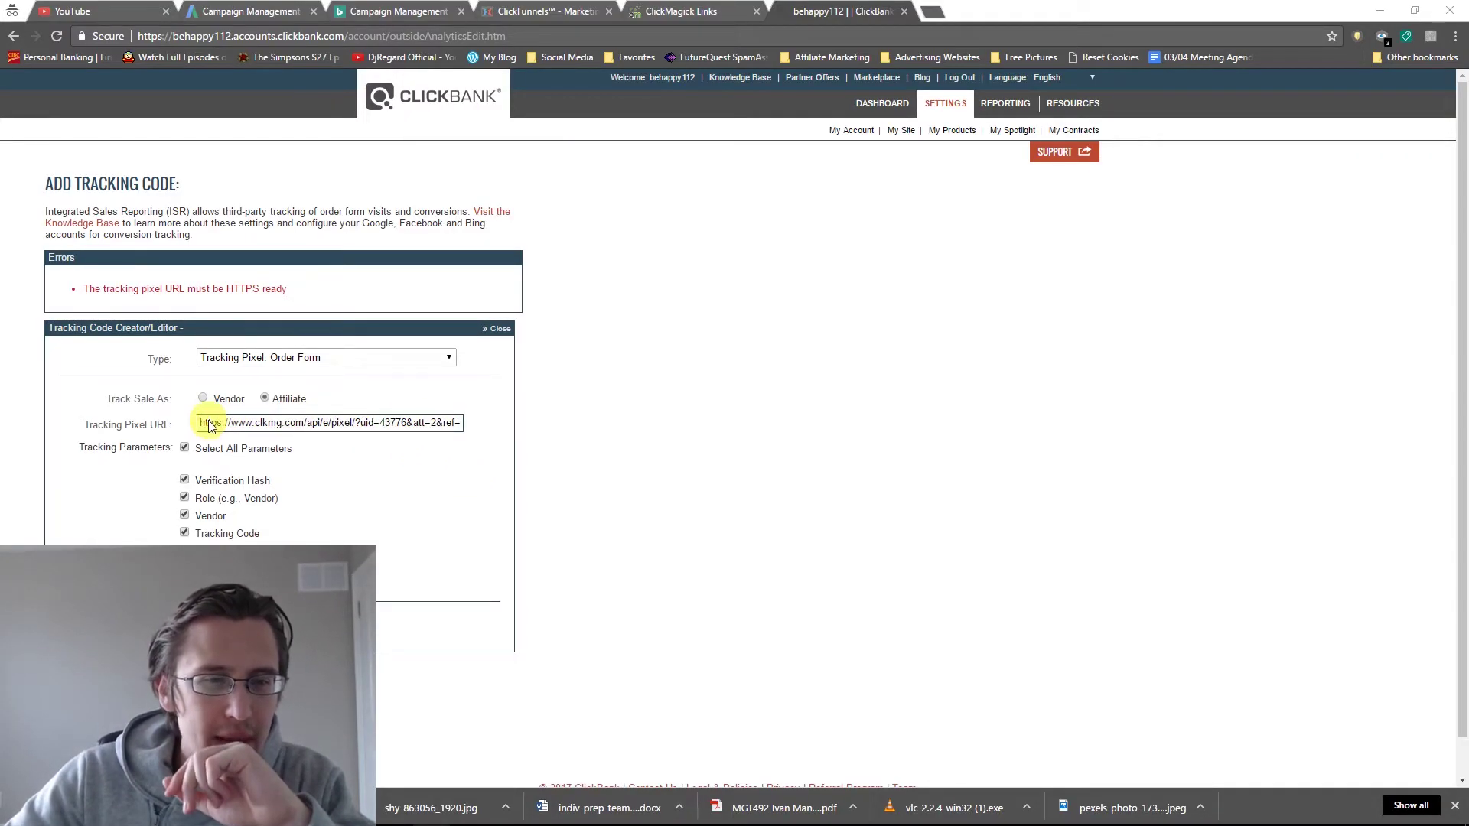
{"action": "left_click_drag", "start_coordinate": [224, 423], "coordinate": [485, 425]}
Append 'orderform' after ref= in the pixel URL and save the Order Form pixel.
{"action": "left_click", "coordinate": [442, 423]}
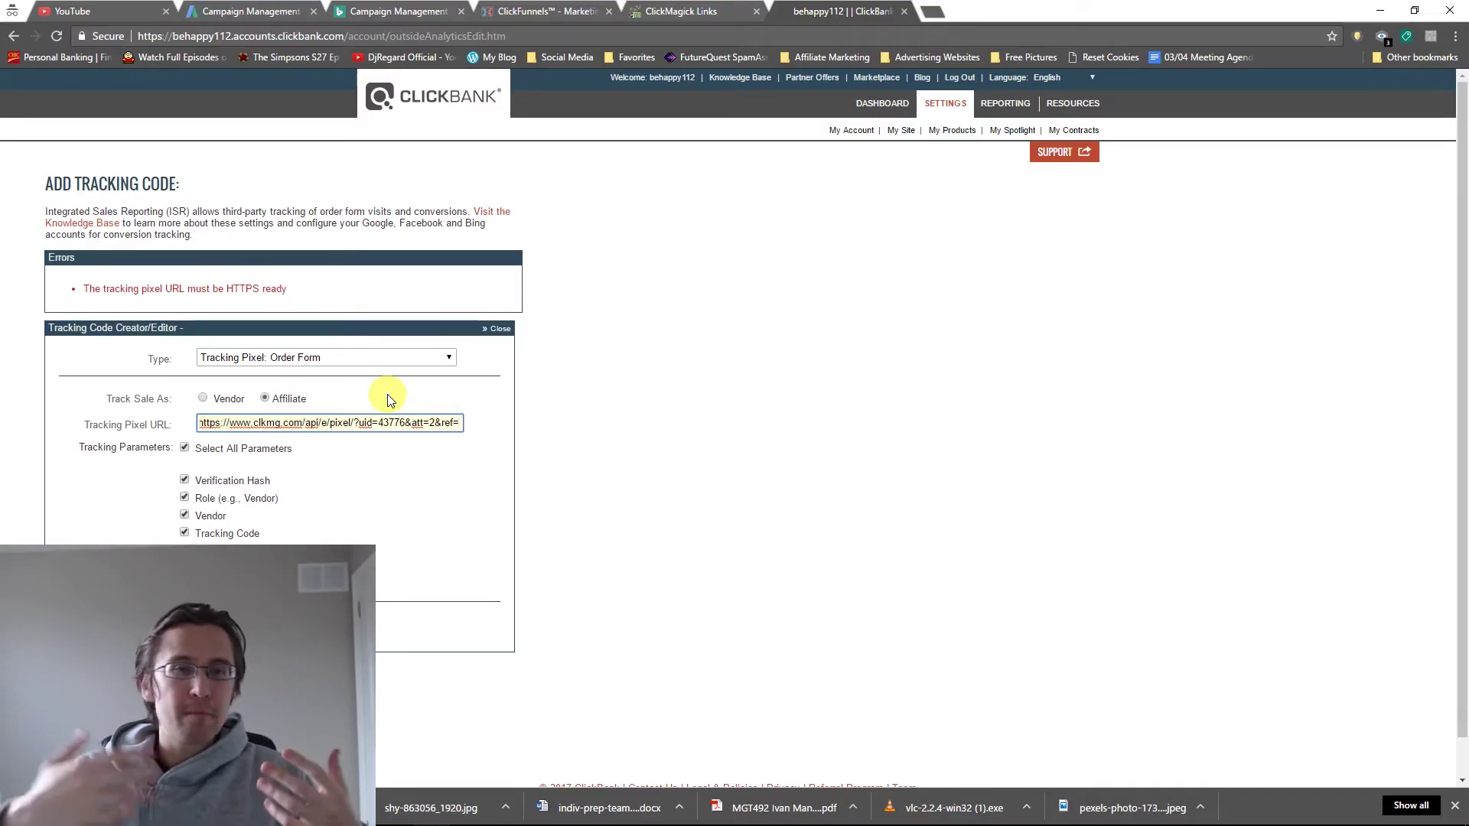
{"action": "type", "text": "order"}
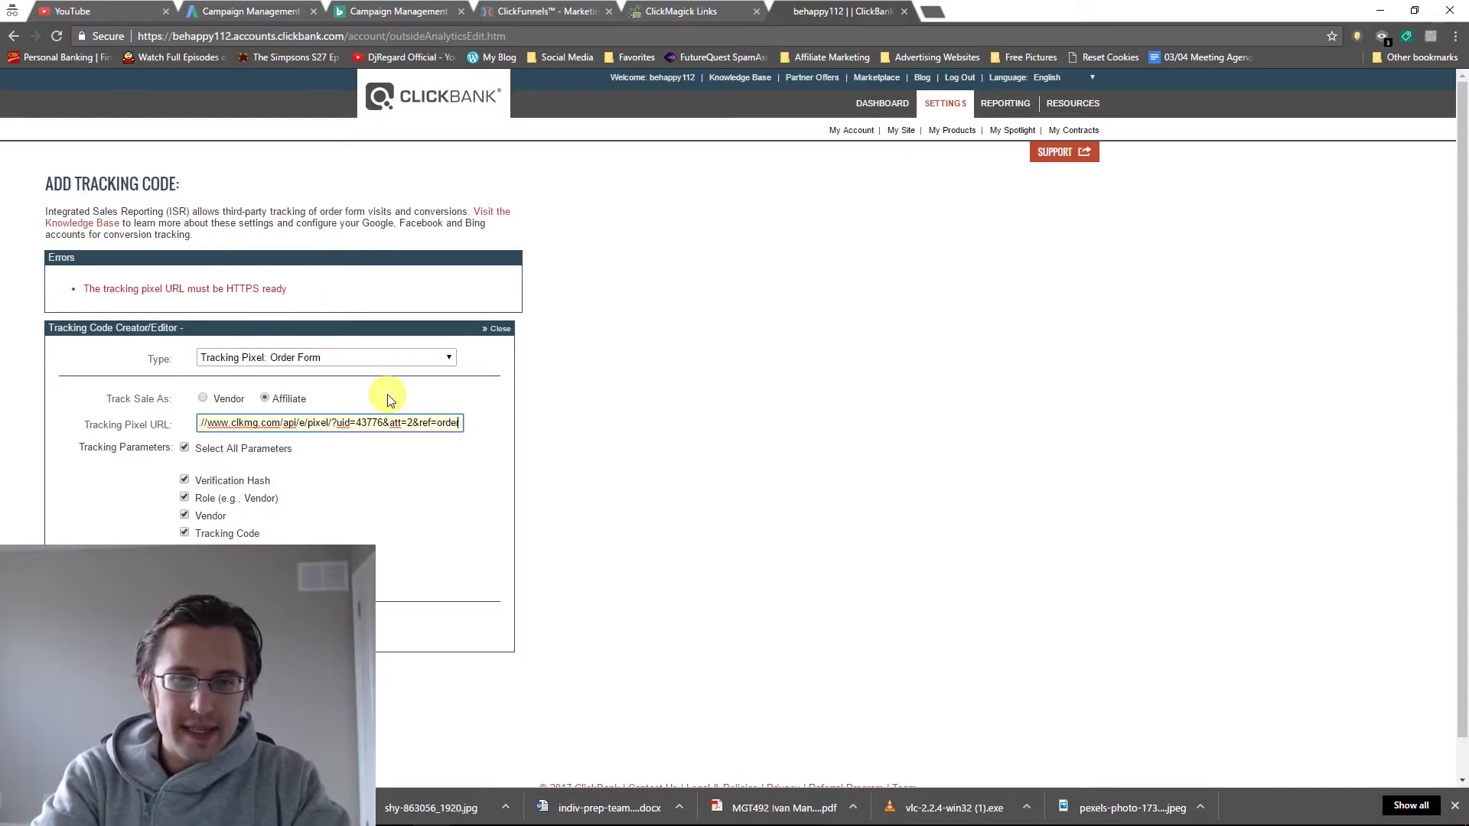
{"action": "type", "text": "form"}
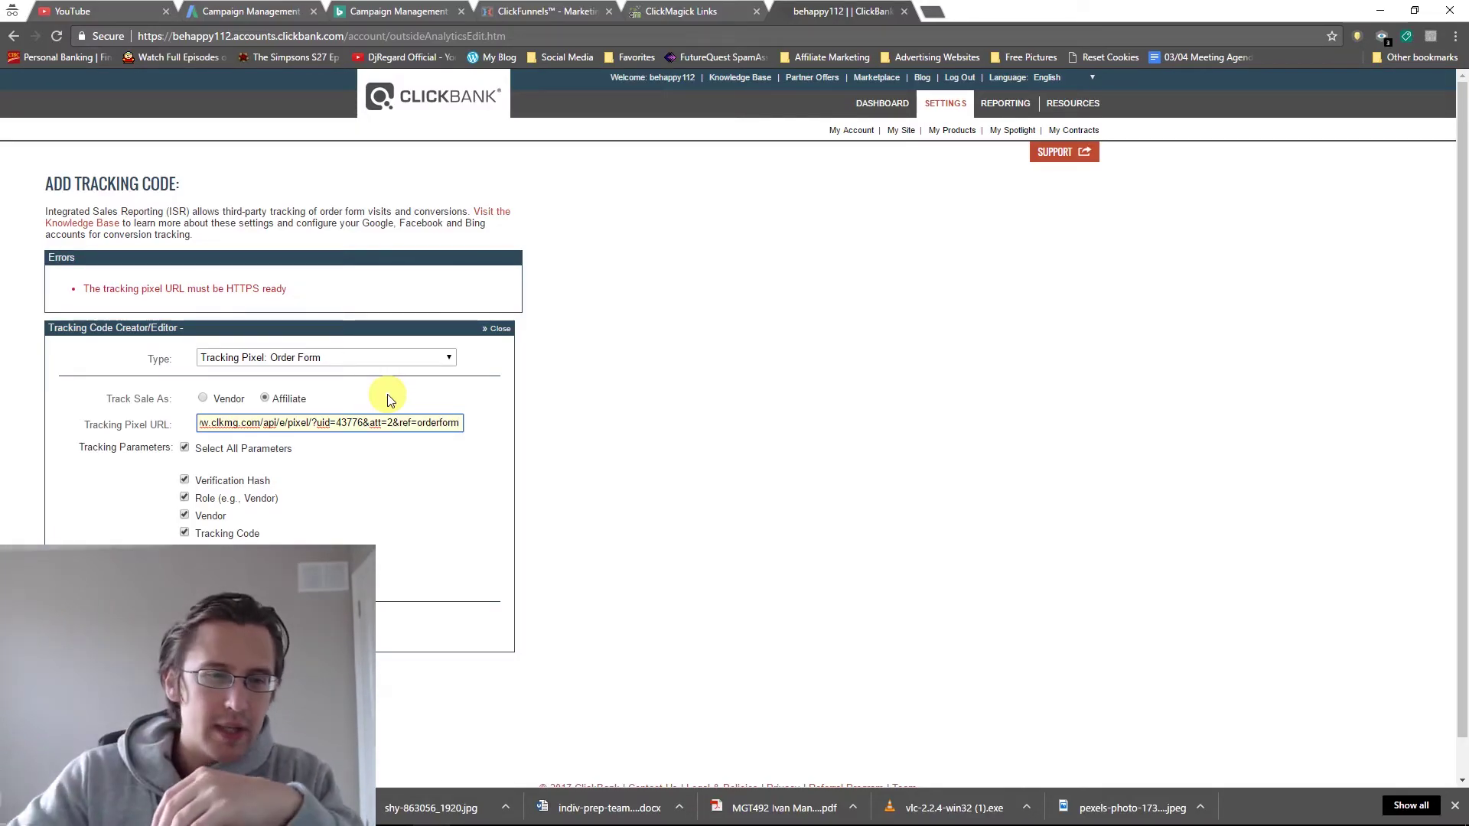
{"action": "key", "text": "Return"}
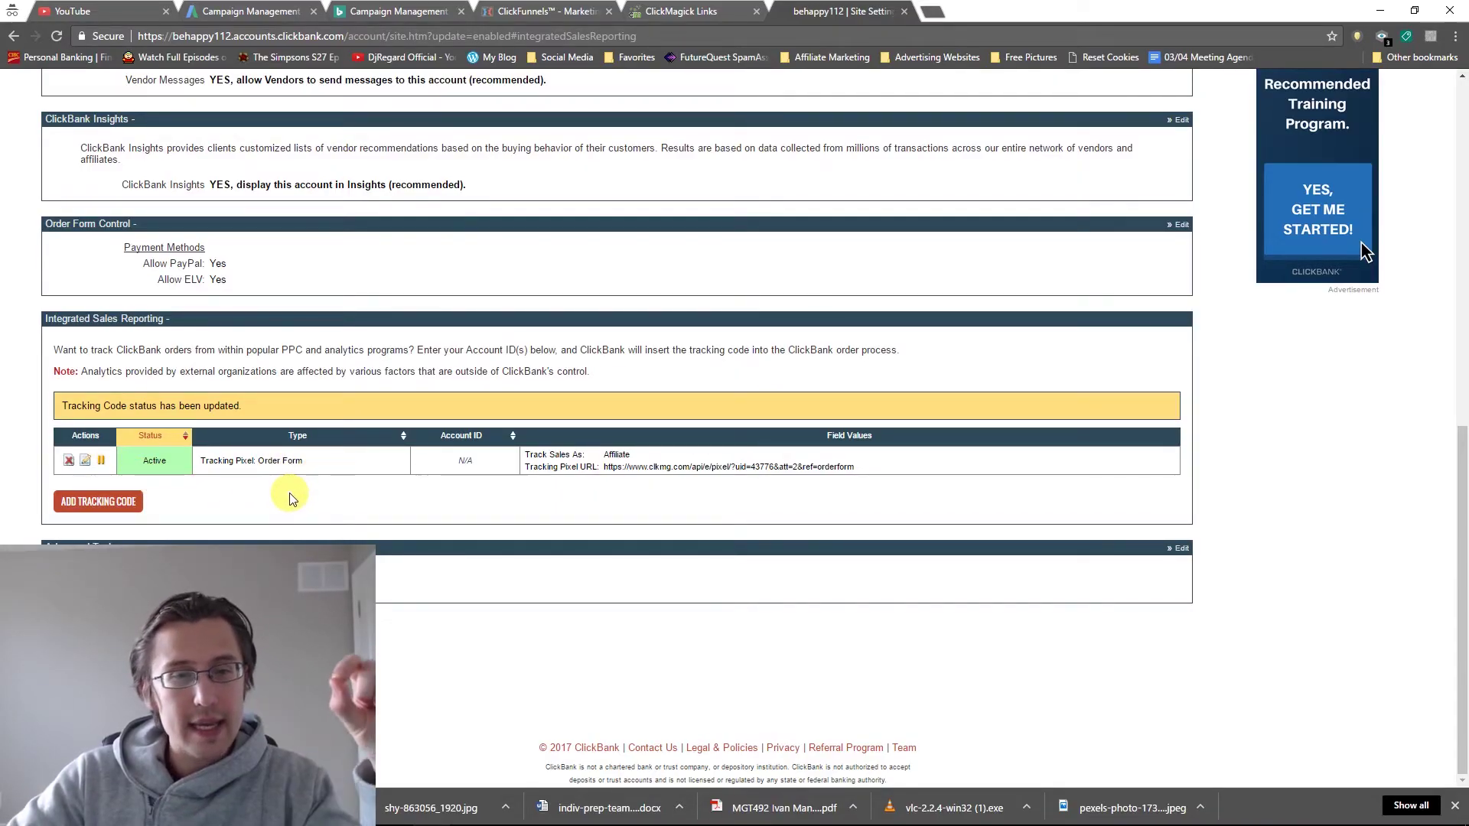
Start another tracking code and copy ClickMagick's Sales Tracking Pixel code.
{"action": "left_click", "coordinate": [122, 502]}
{"action": "left_click", "coordinate": [685, 11]}
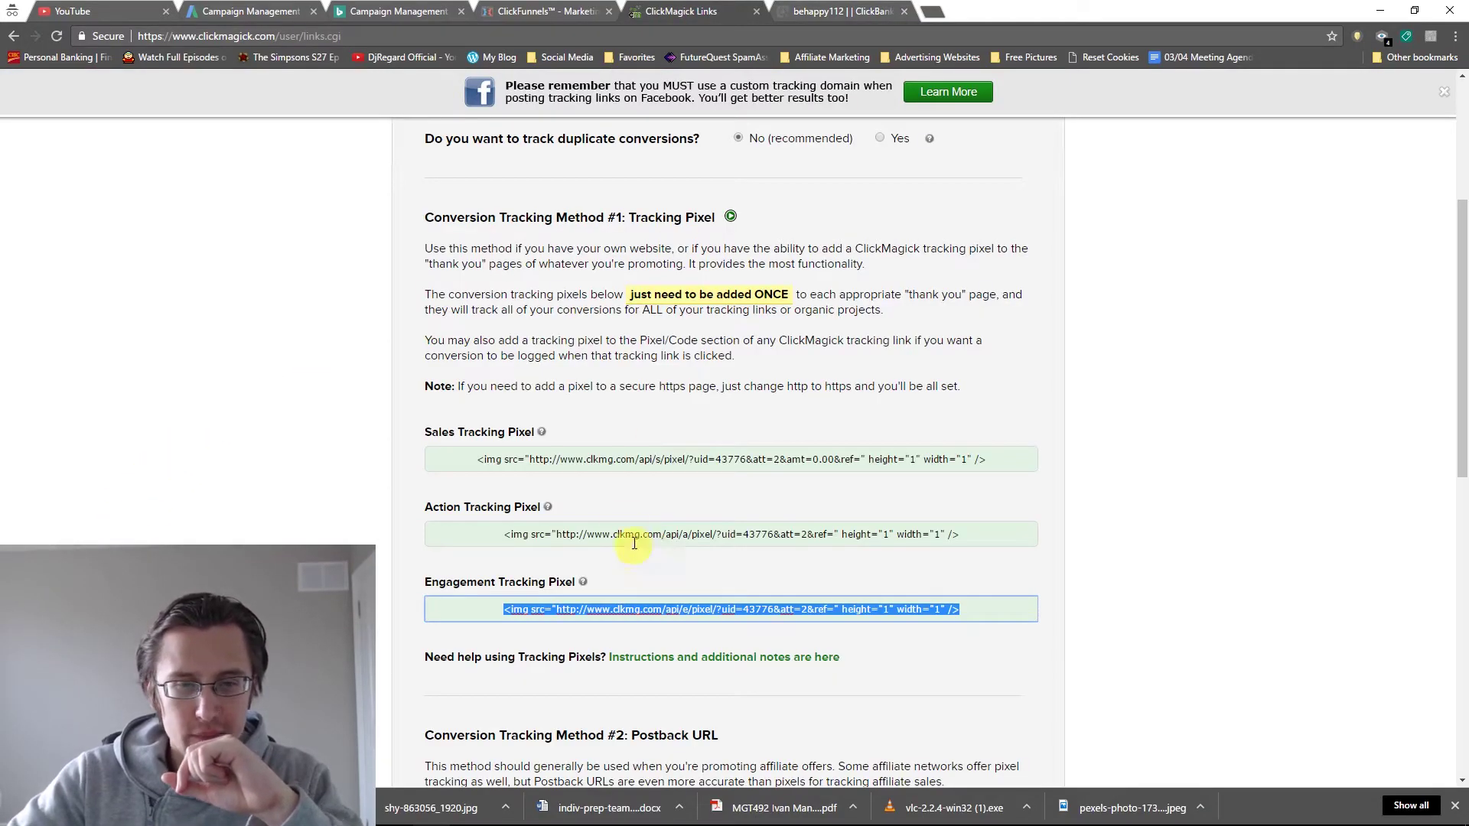
{"action": "left_click", "coordinate": [613, 462]}
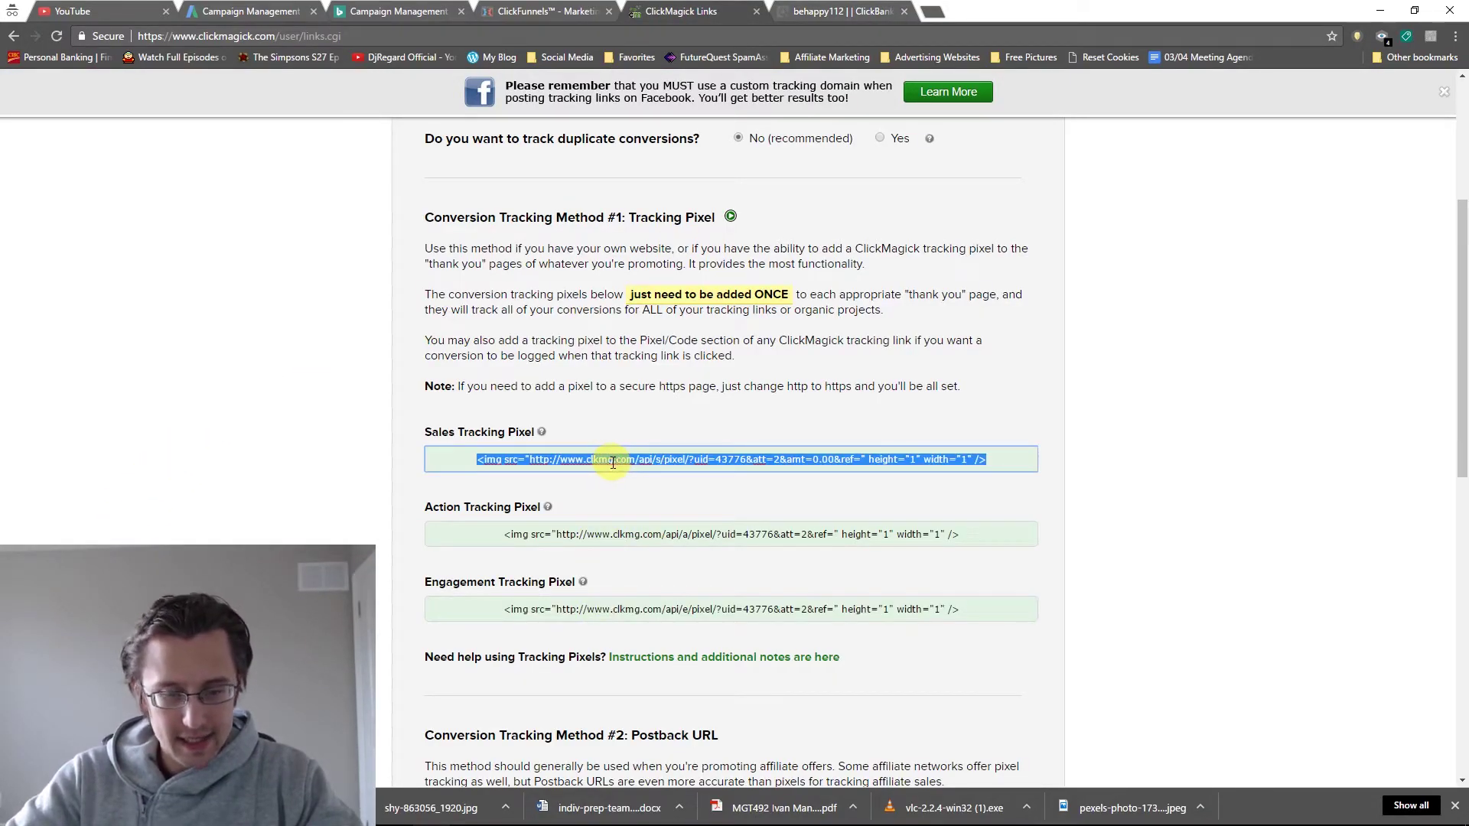
{"action": "left_click", "coordinate": [827, 10]}
Set the type to Tracking Pixel: Order Confirmation (Receipt), tracked as Affiliate.
{"action": "left_click", "coordinate": [245, 286]}
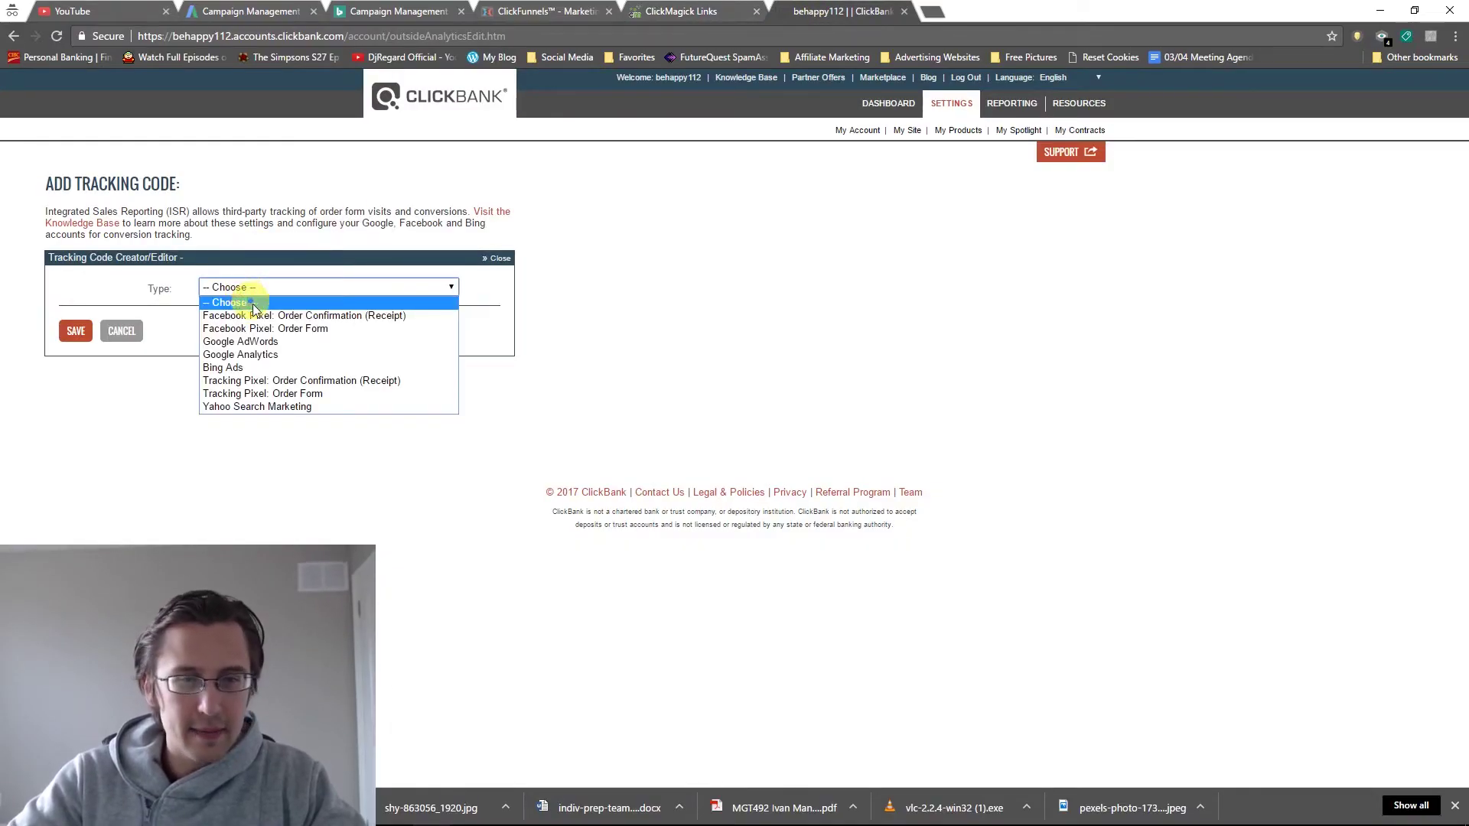
{"action": "left_click", "coordinate": [348, 382]}
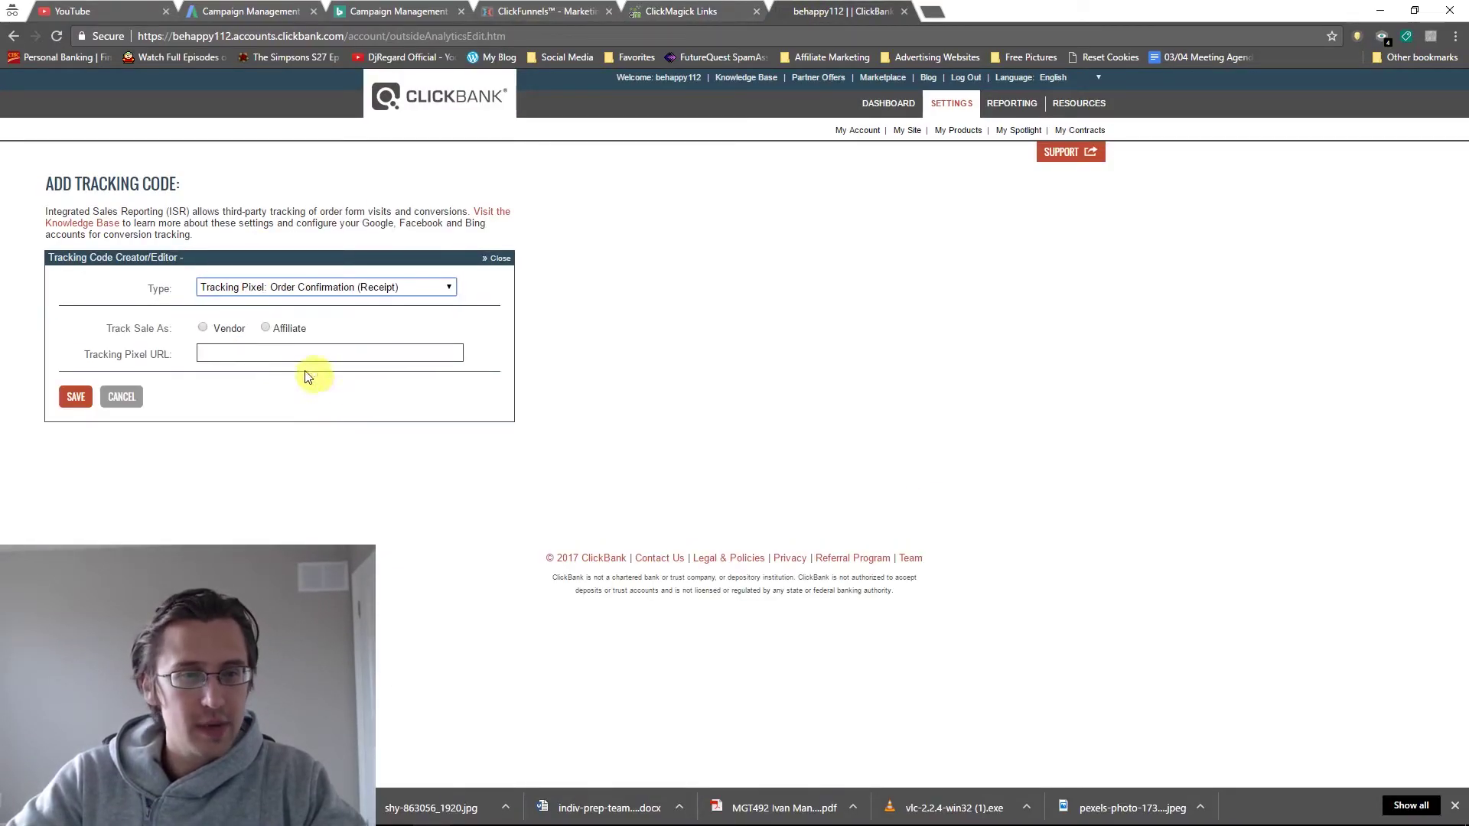
{"action": "left_click", "coordinate": [264, 328]}
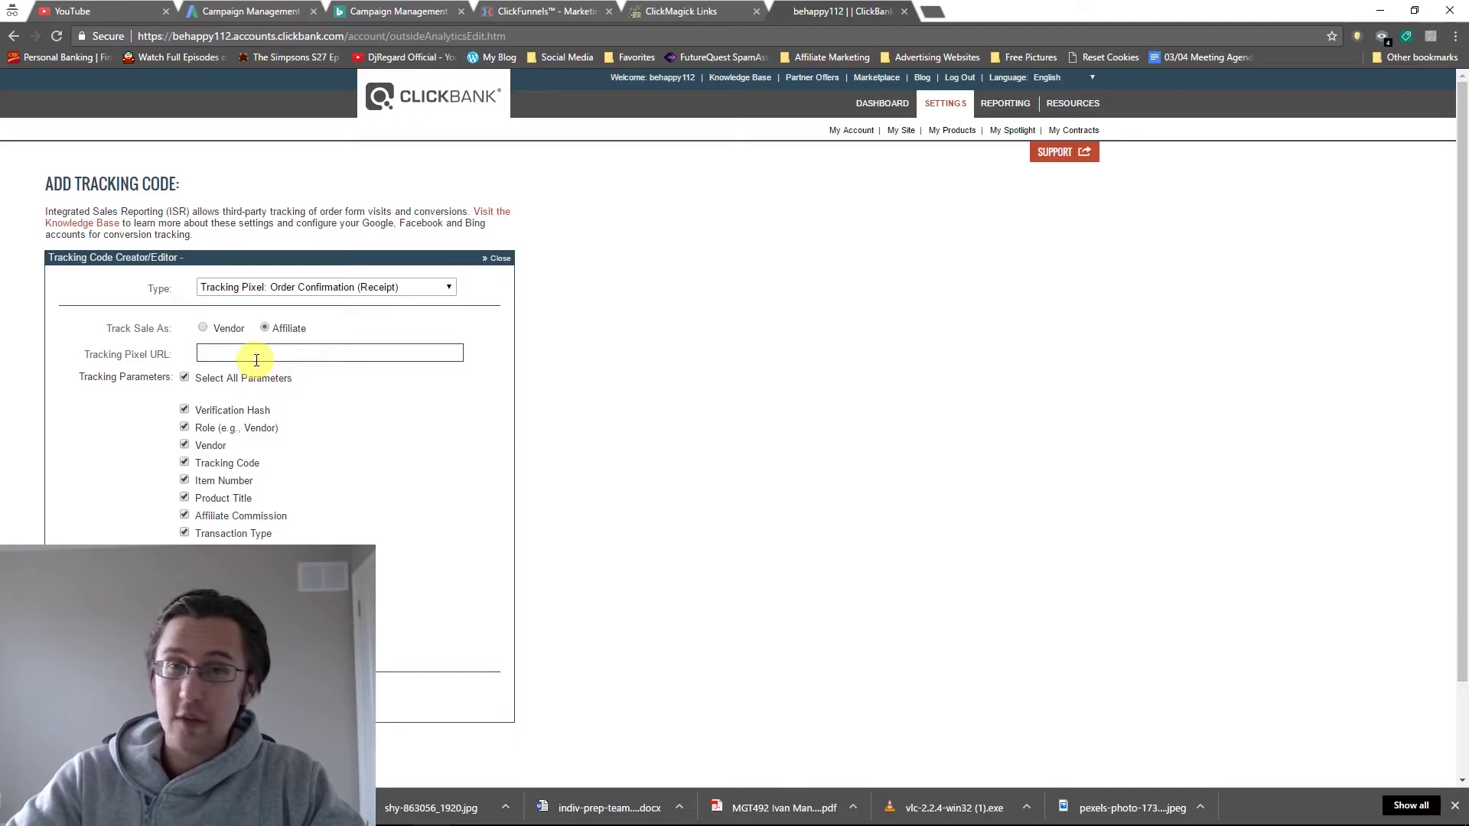
{"action": "left_click", "coordinate": [256, 360]}
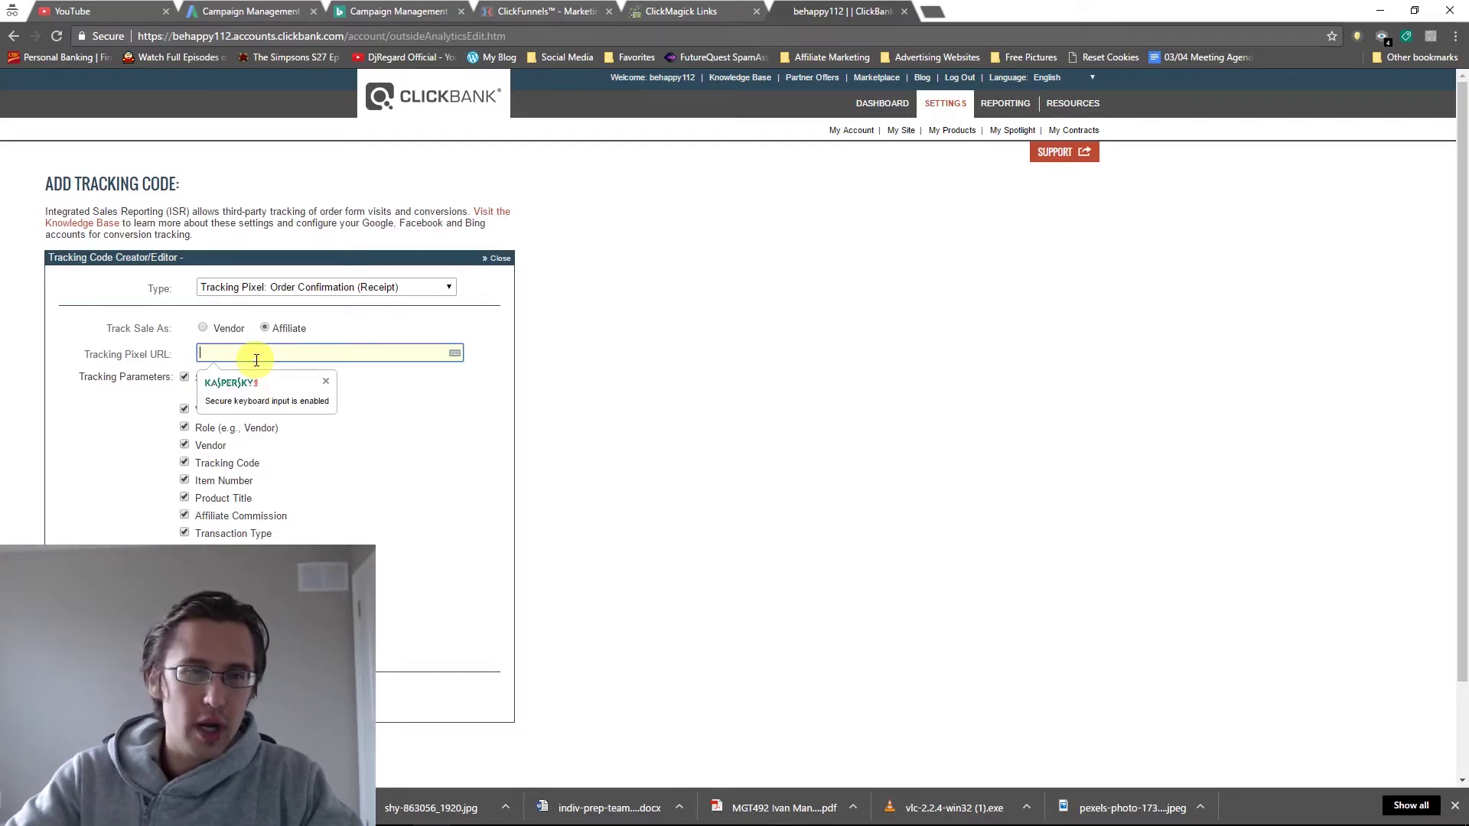
{"action": "left_click", "coordinate": [201, 326]}
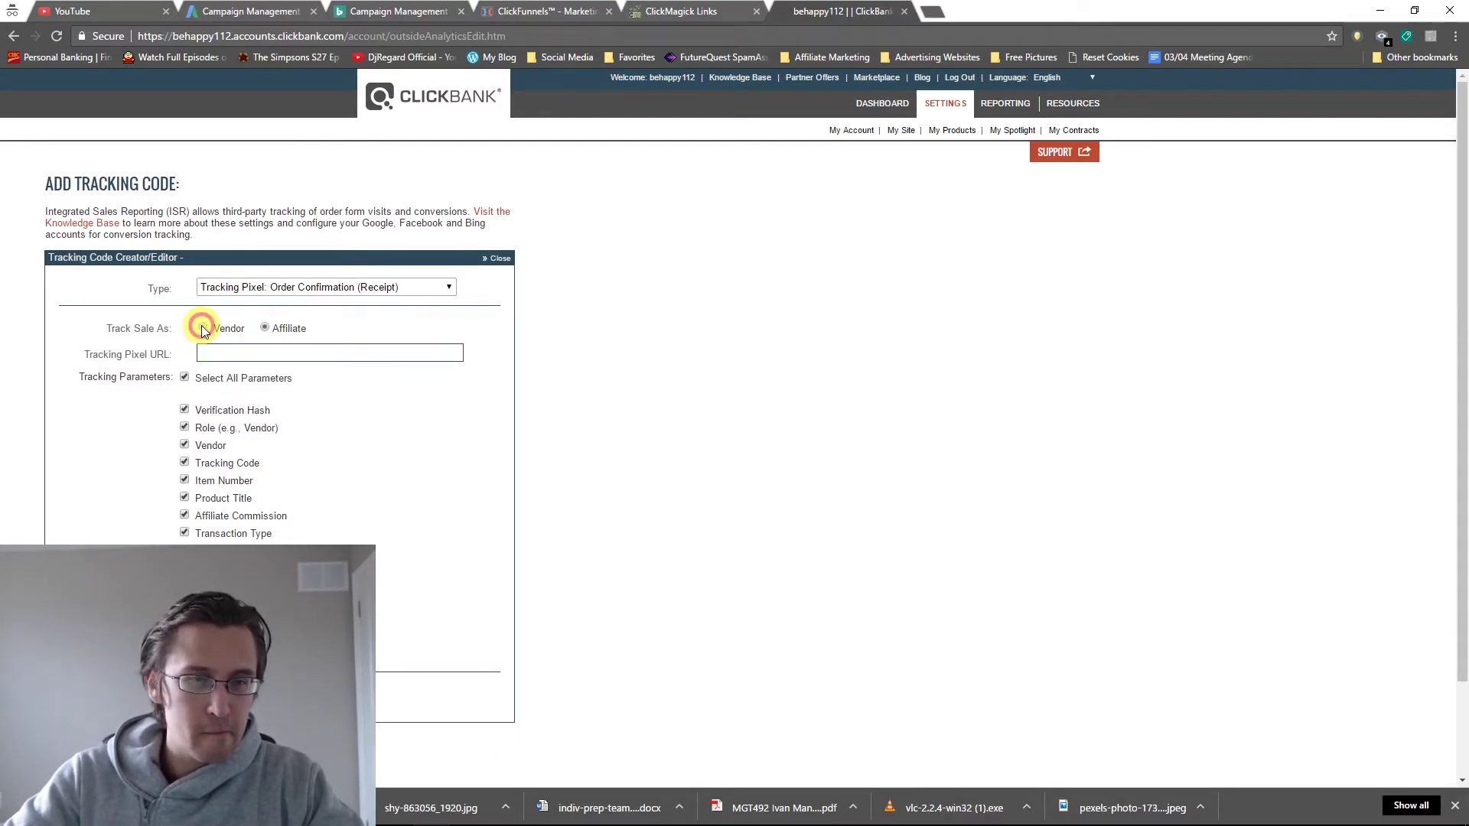
{"action": "left_click", "coordinate": [265, 328]}
{"action": "left_click", "coordinate": [249, 352]}
Paste the Sales pixel as a bare https URL ending 'ref=thankyouorderform' and save.
{"action": "key", "text": "ctrl+v"}
{"action": "left_click_drag", "start_coordinate": [237, 350], "coordinate": [188, 349]}
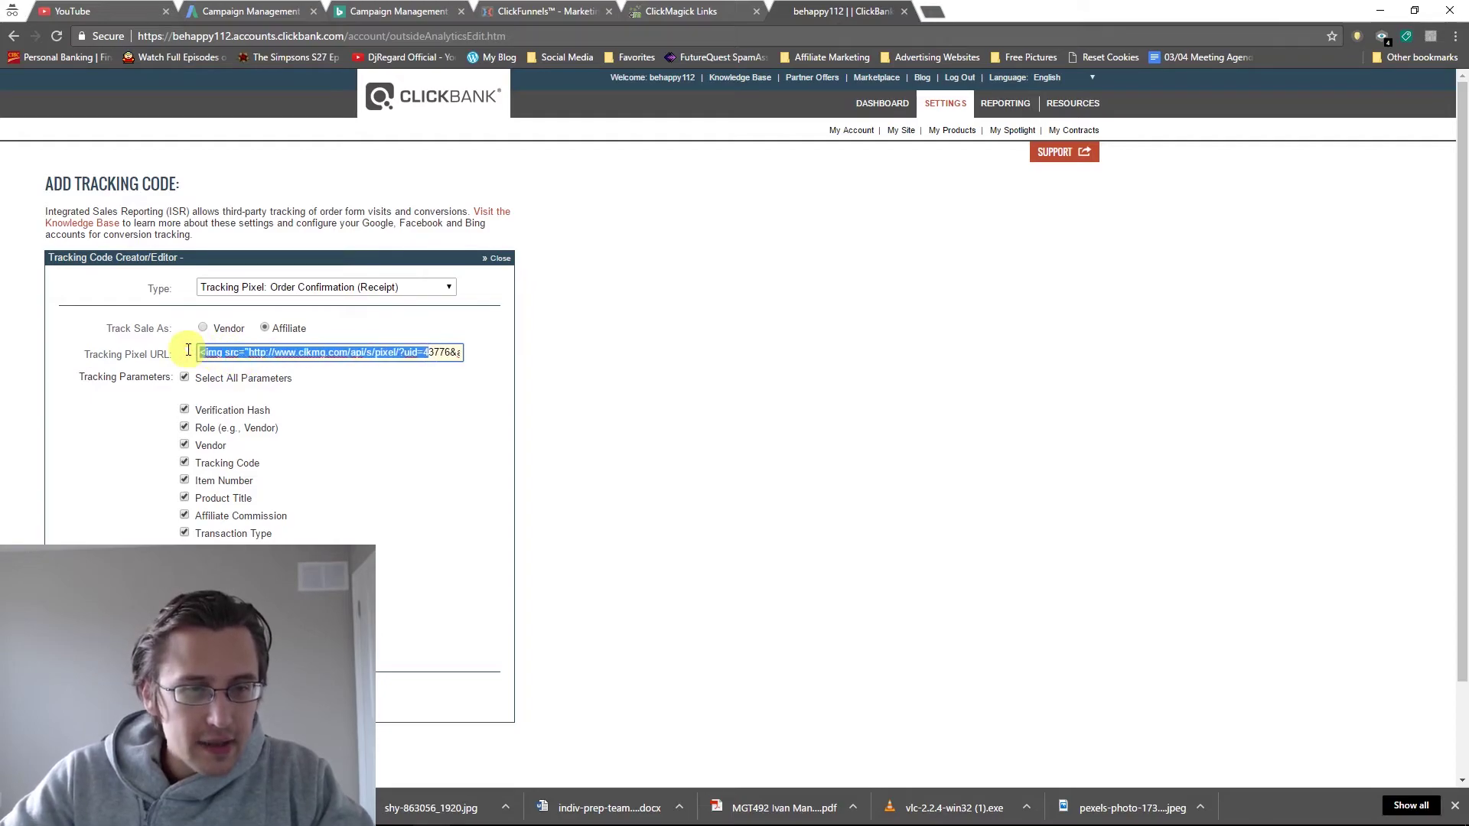
{"action": "key", "text": "BackSpace"}
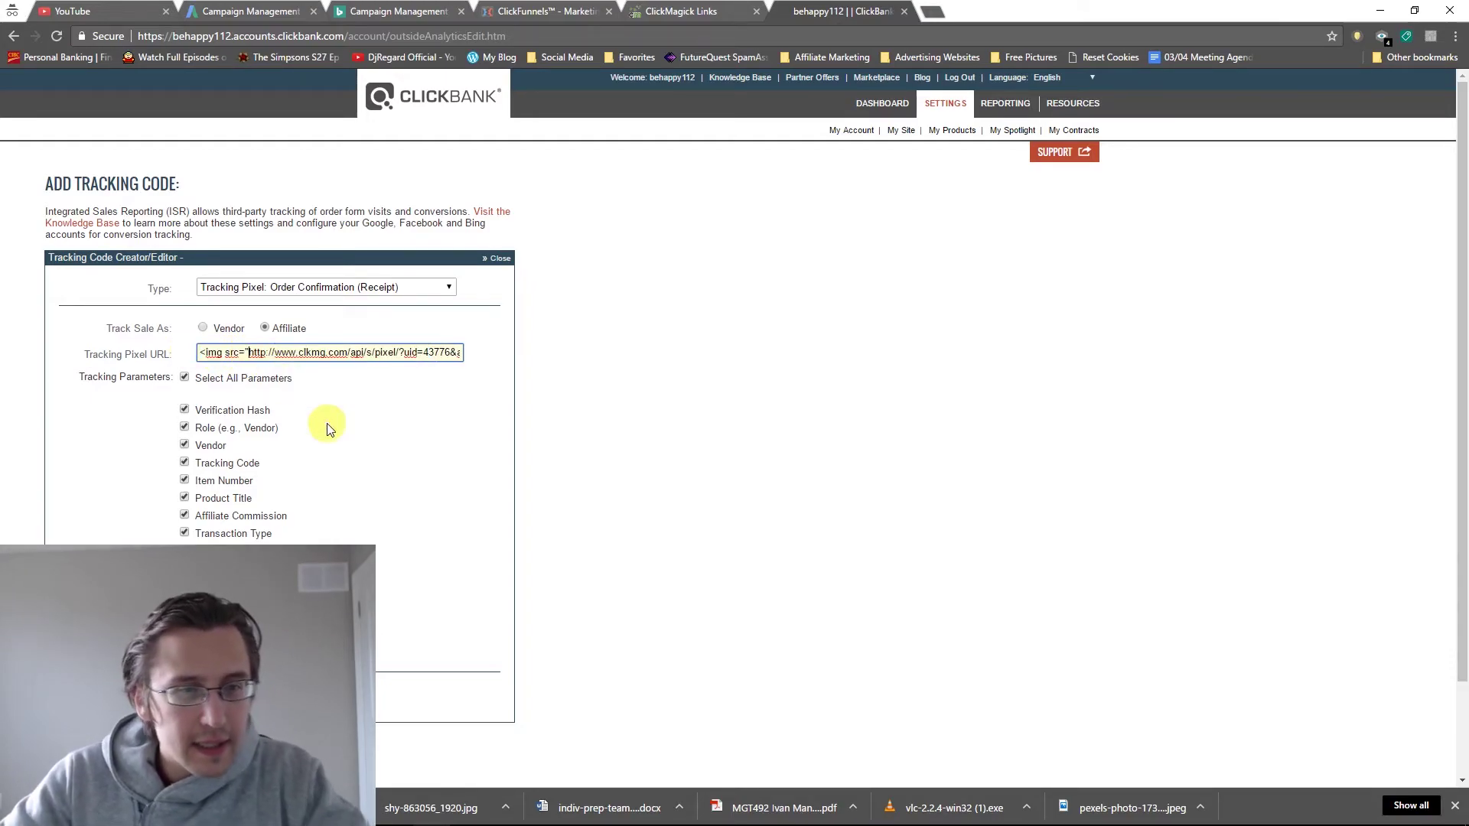
{"action": "left_click", "coordinate": [218, 353]}
{"action": "type", "text": "s"}
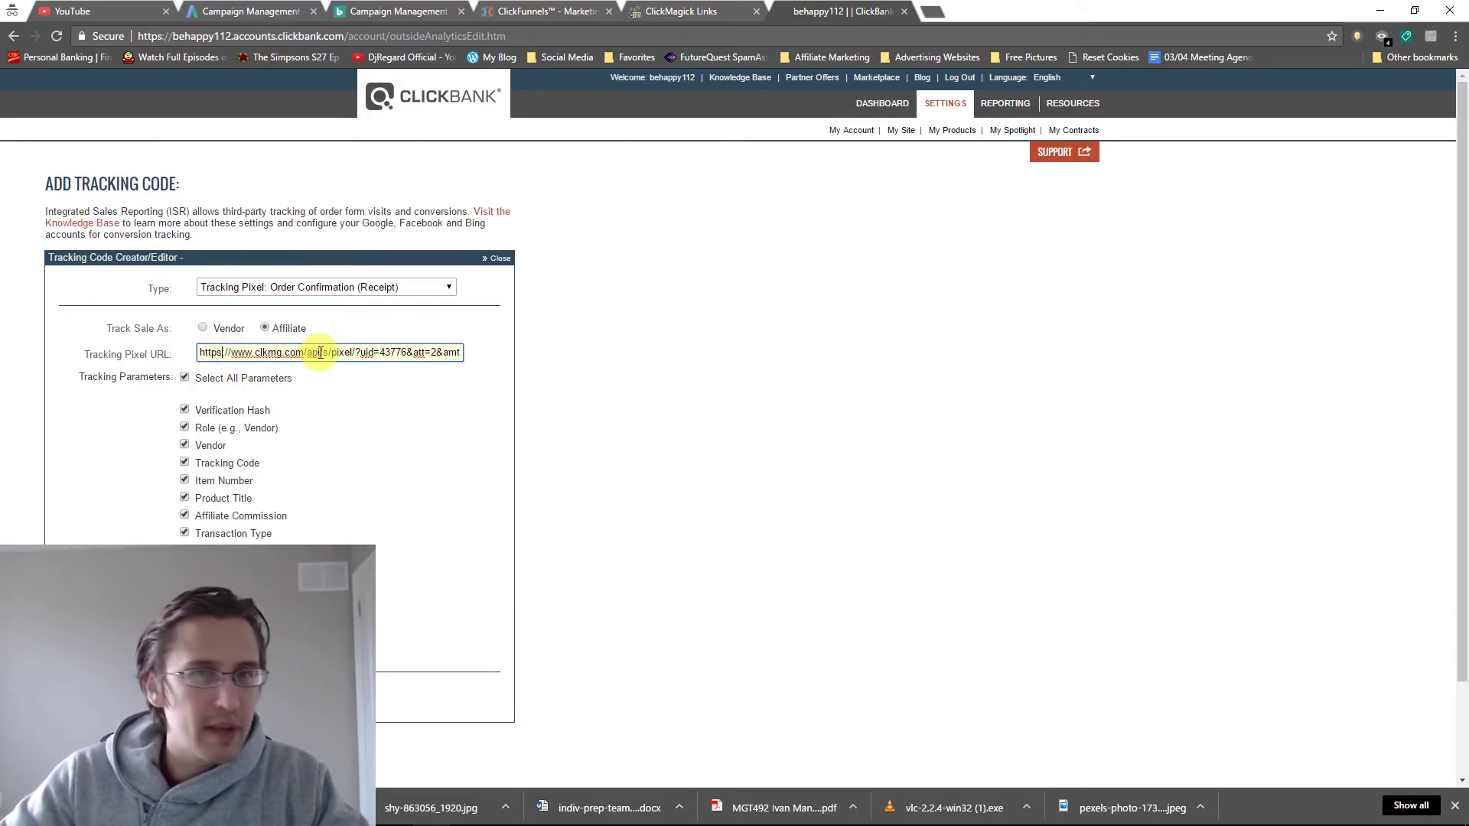
{"action": "left_click_drag", "start_coordinate": [324, 349], "coordinate": [458, 352]}
{"action": "left_click", "coordinate": [462, 352]}
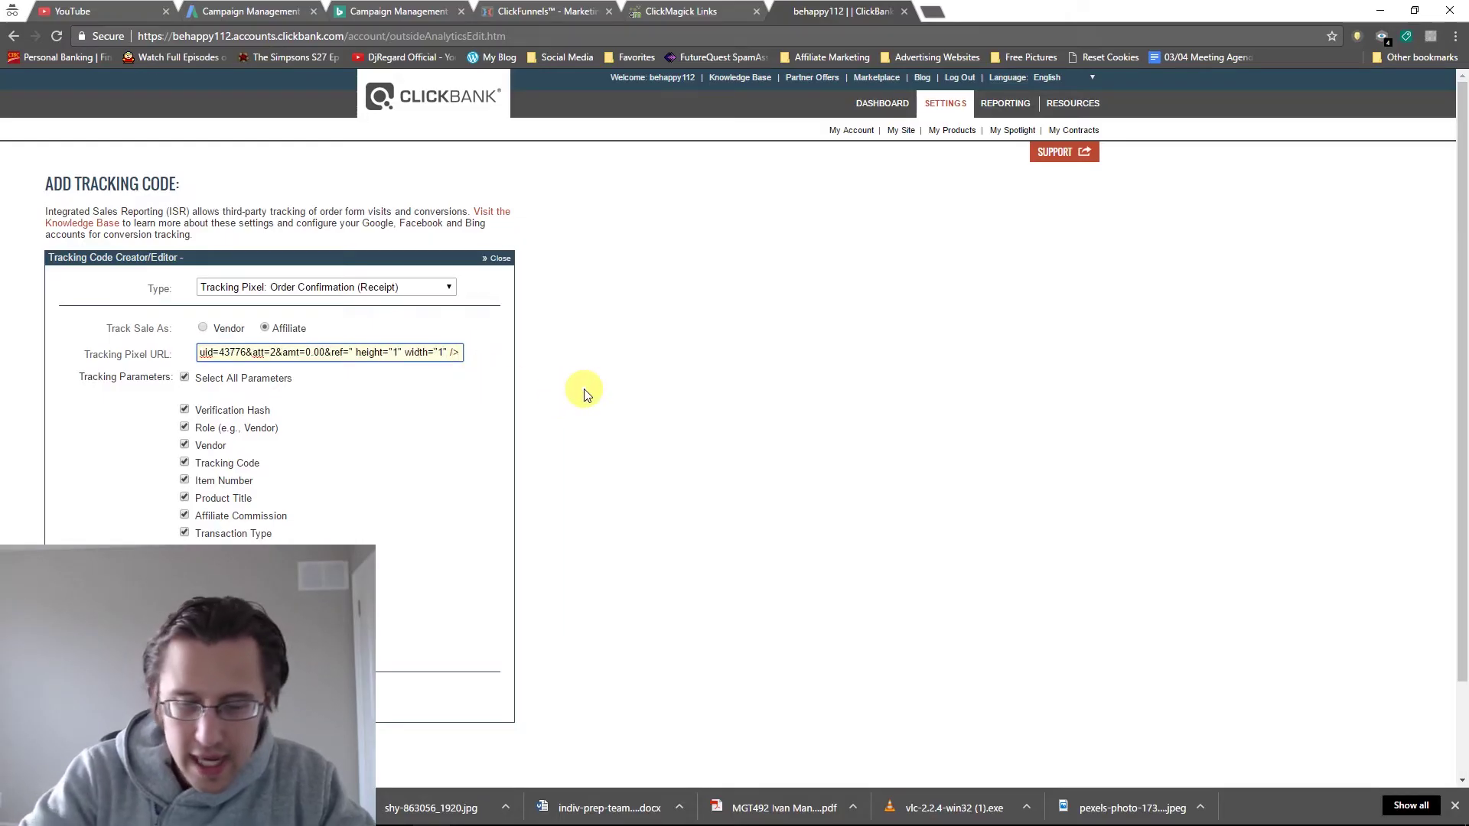
{"action": "key", "text": "BackSpace"}
{"action": "key", "text": "BackSpace"}
{"action": "key", "text": "BackSpace"}
{"action": "key", "text": "BackSpace"}
{"action": "key", "text": "BackSpace"}
{"action": "key", "text": "BackSpace"}
{"action": "key", "text": "BackSpace"}
{"action": "key", "text": "BackSpace"}
{"action": "key", "text": "BackSpace"}
{"action": "key", "text": "BackSpace"}
{"action": "key", "text": "BackSpace"}
{"action": "key", "text": "BackSpace"}
{"action": "key", "text": "BackSpace"}
{"action": "key", "text": "BackSpace"}
{"action": "key", "text": "BackSpace"}
{"action": "key", "text": "BackSpace"}
{"action": "key", "text": "BackSpace"}
{"action": "key", "text": "BackSpace"}
{"action": "key", "text": "BackSpace"}
{"action": "key", "text": "BackSpace"}
{"action": "key", "text": "BackSpace"}
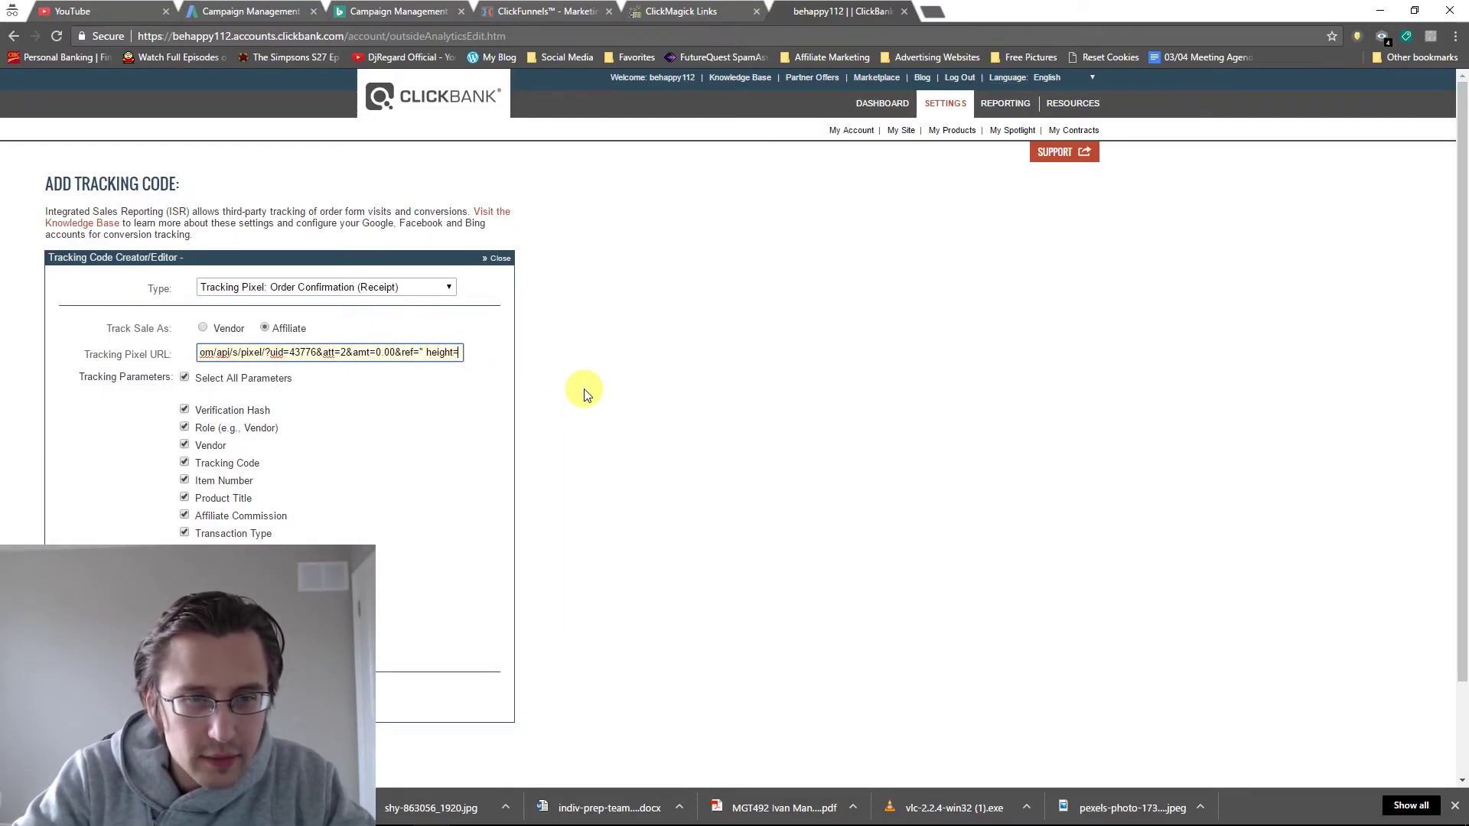
{"action": "key", "text": "BackSpace"}
{"action": "key", "text": "BackSpace"}
{"action": "key", "text": "BackSpace"}
{"action": "key", "text": "BackSpace"}
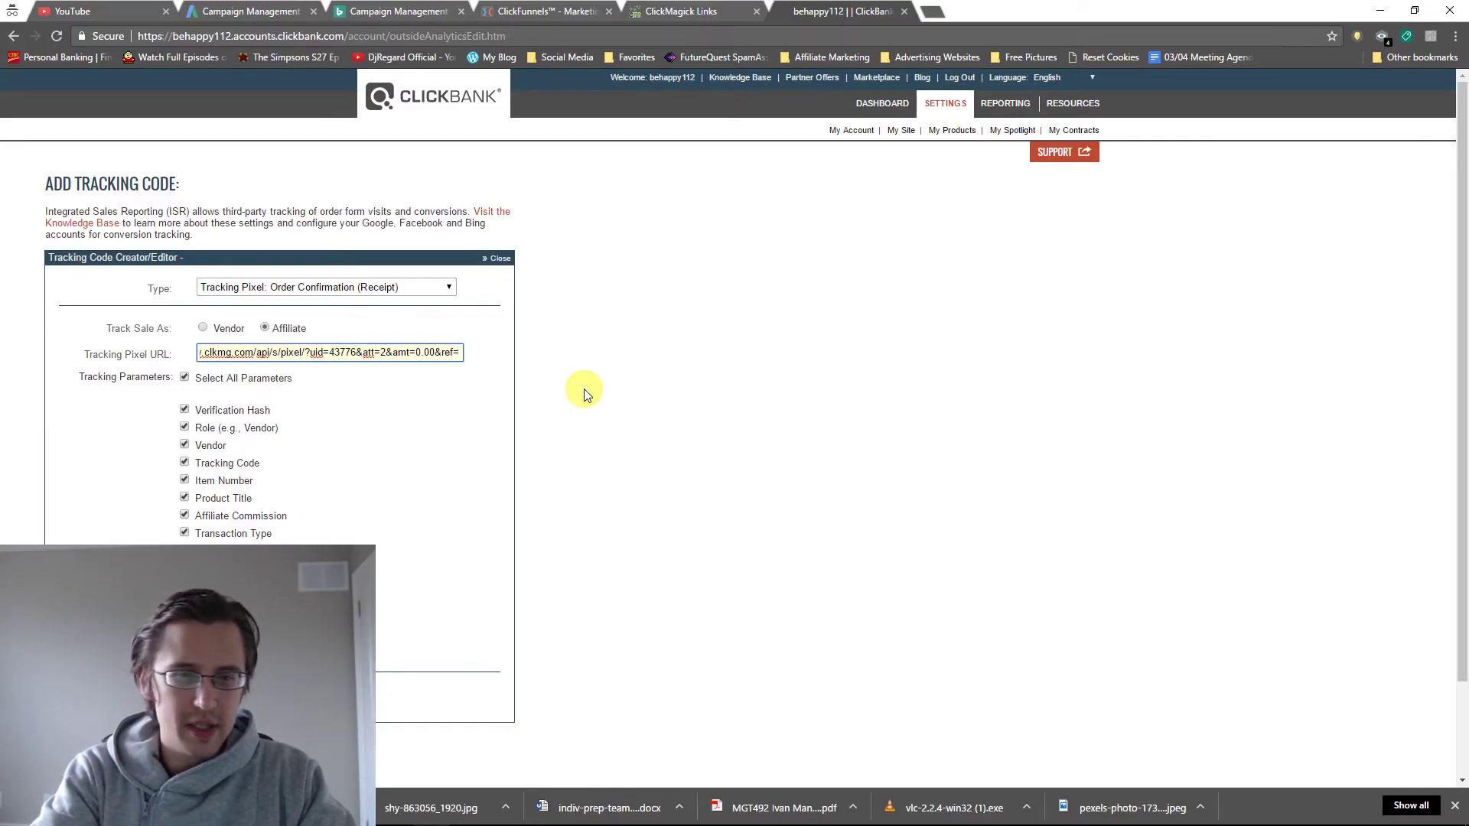
{"action": "type", "text": "thankyou"}
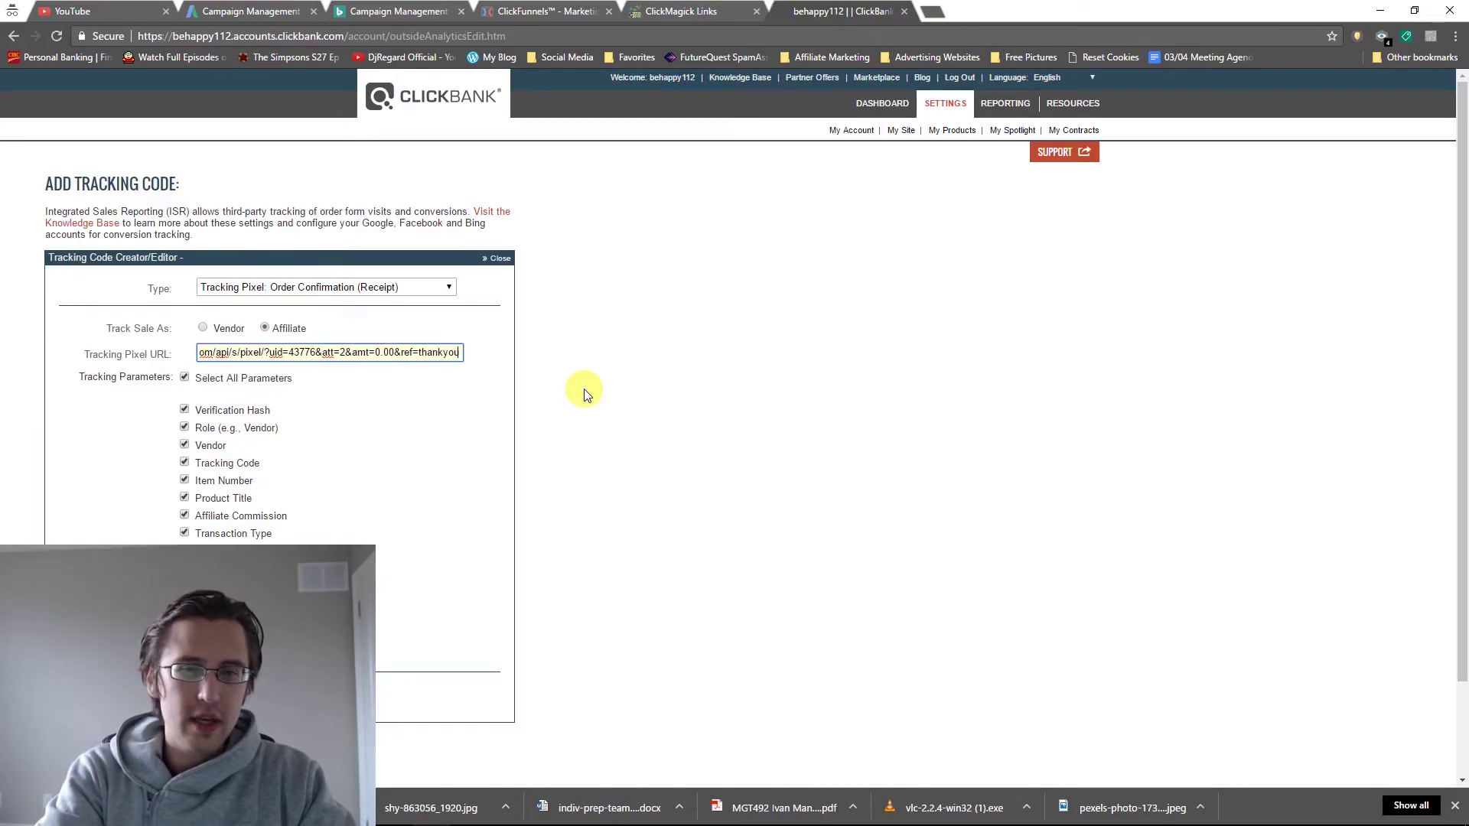
{"action": "type", "text": "orderform"}
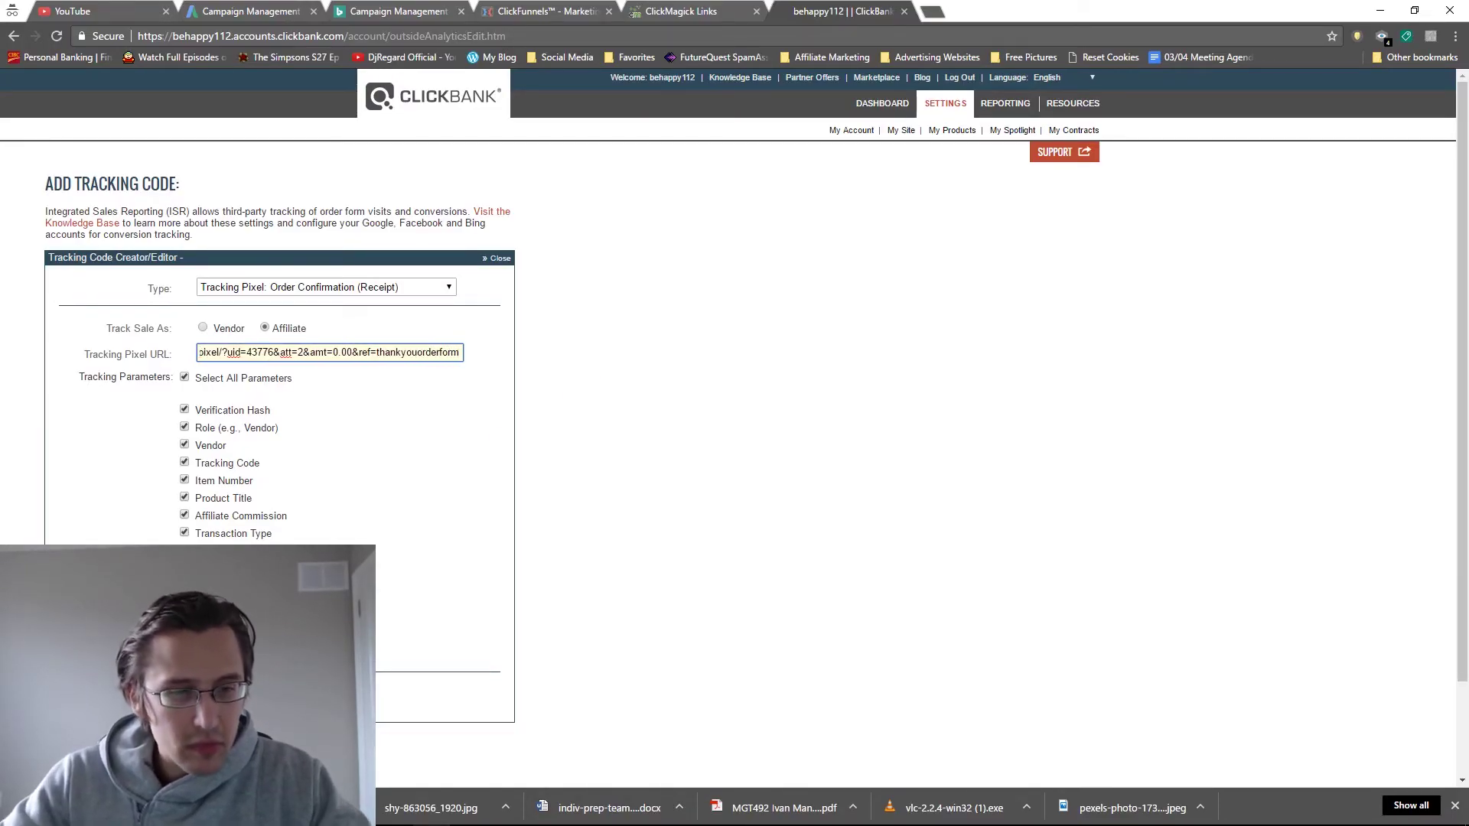
{"action": "key", "text": "Return"}
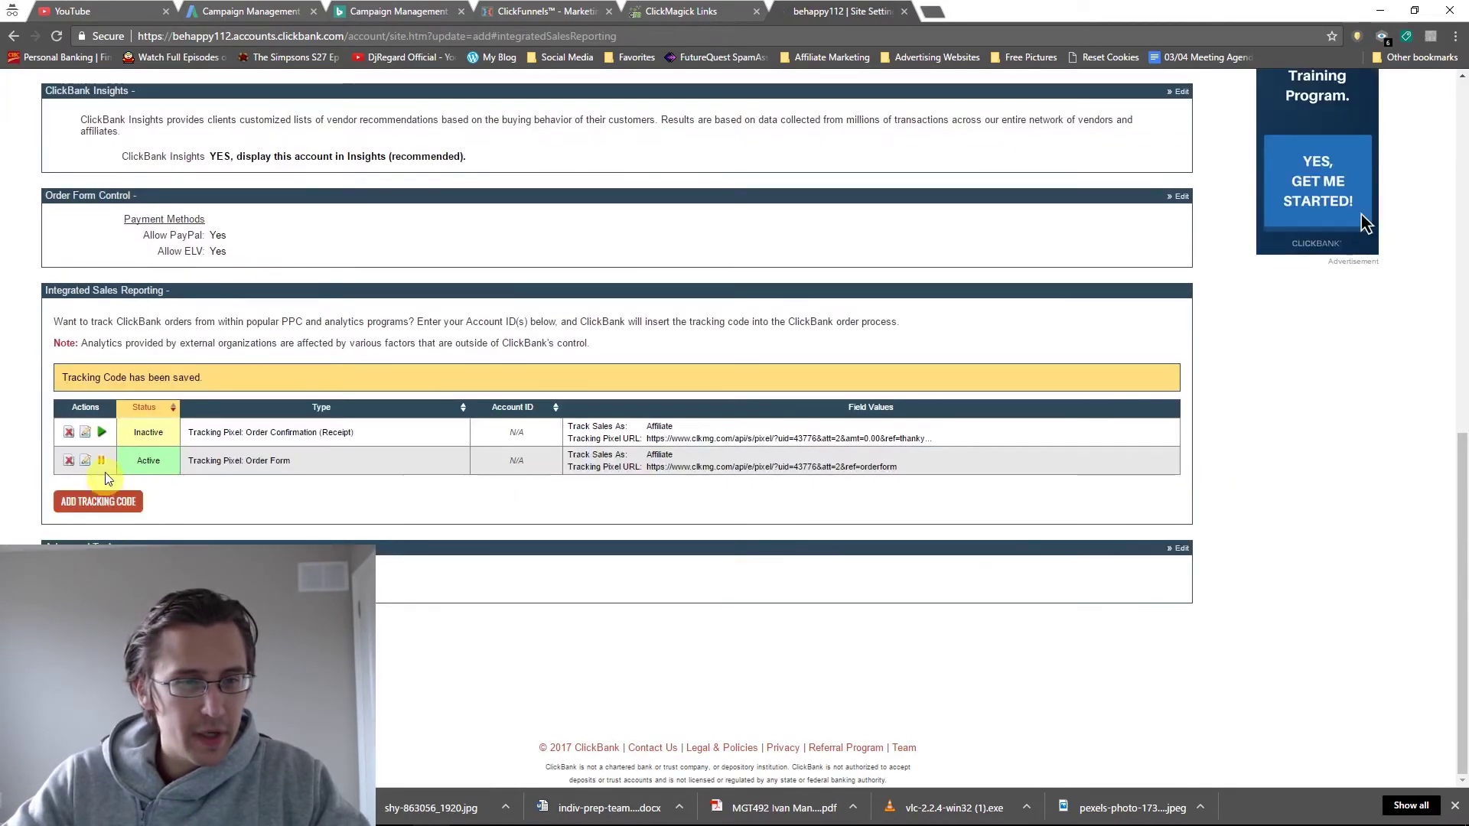
Activate ClickBank's Order Confirmation (Receipt) pixel so both pixels are Active, then return to ClickMagick Links.
{"action": "left_click", "coordinate": [103, 433]}
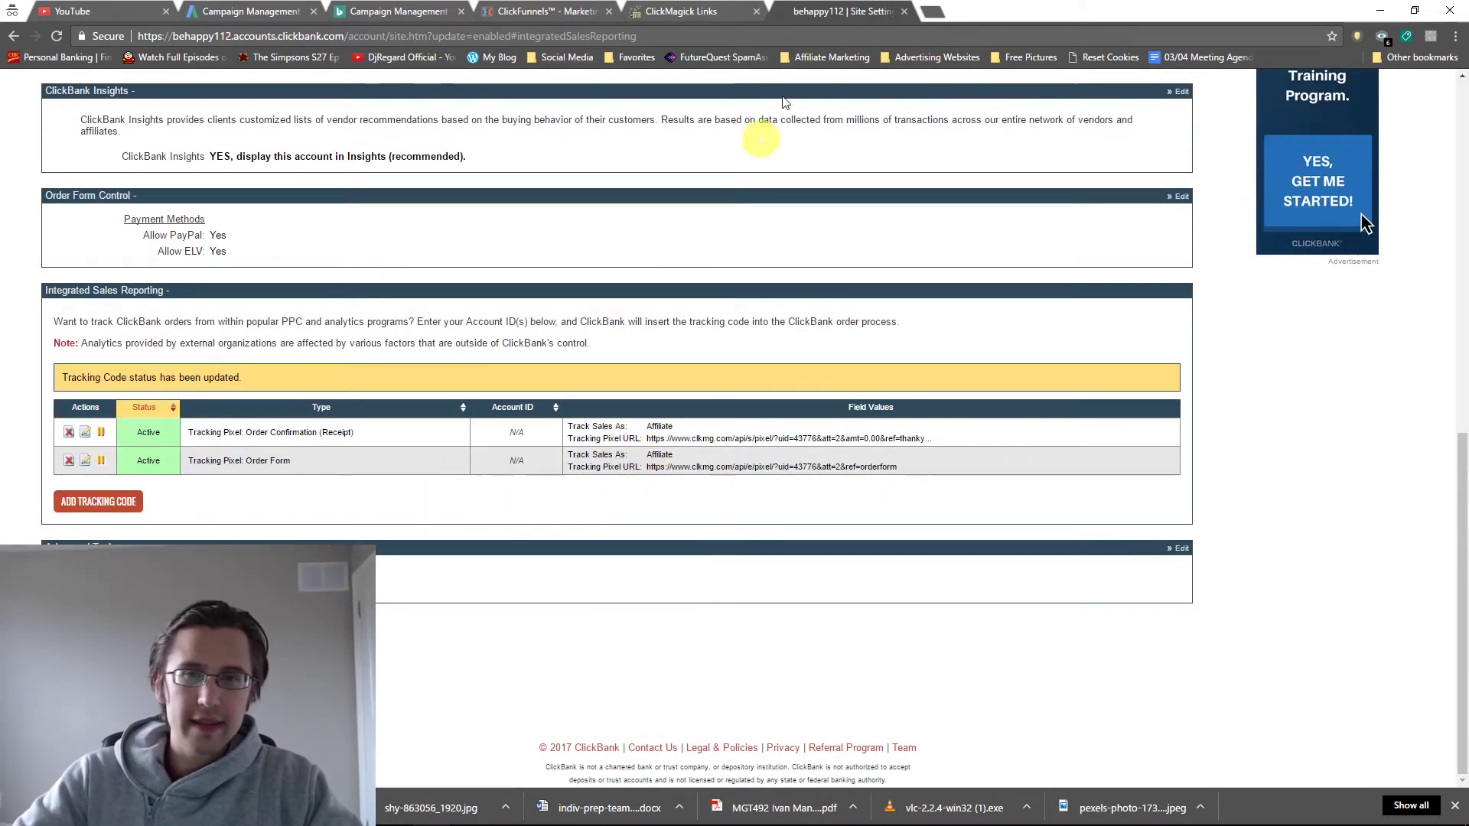
{"action": "left_click", "coordinate": [673, 11]}
Refresh ClickMagick link stats and copy the Diabetes tracking link URL for testing in a new window.
{"action": "scroll", "coordinate": [453, 367], "scroll_direction": "up", "scroll_amount": 4}
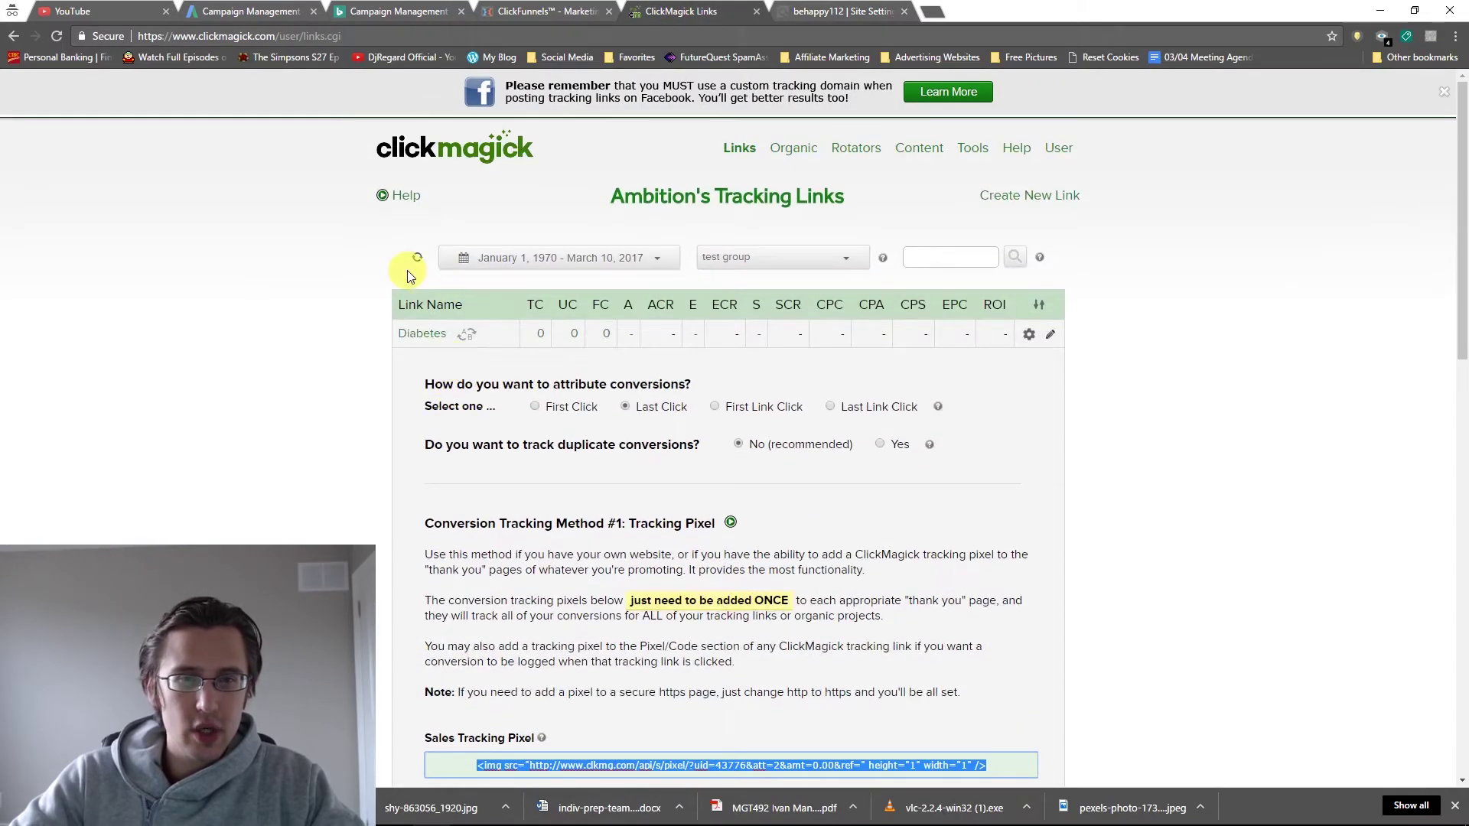
{"action": "left_click", "coordinate": [414, 258]}
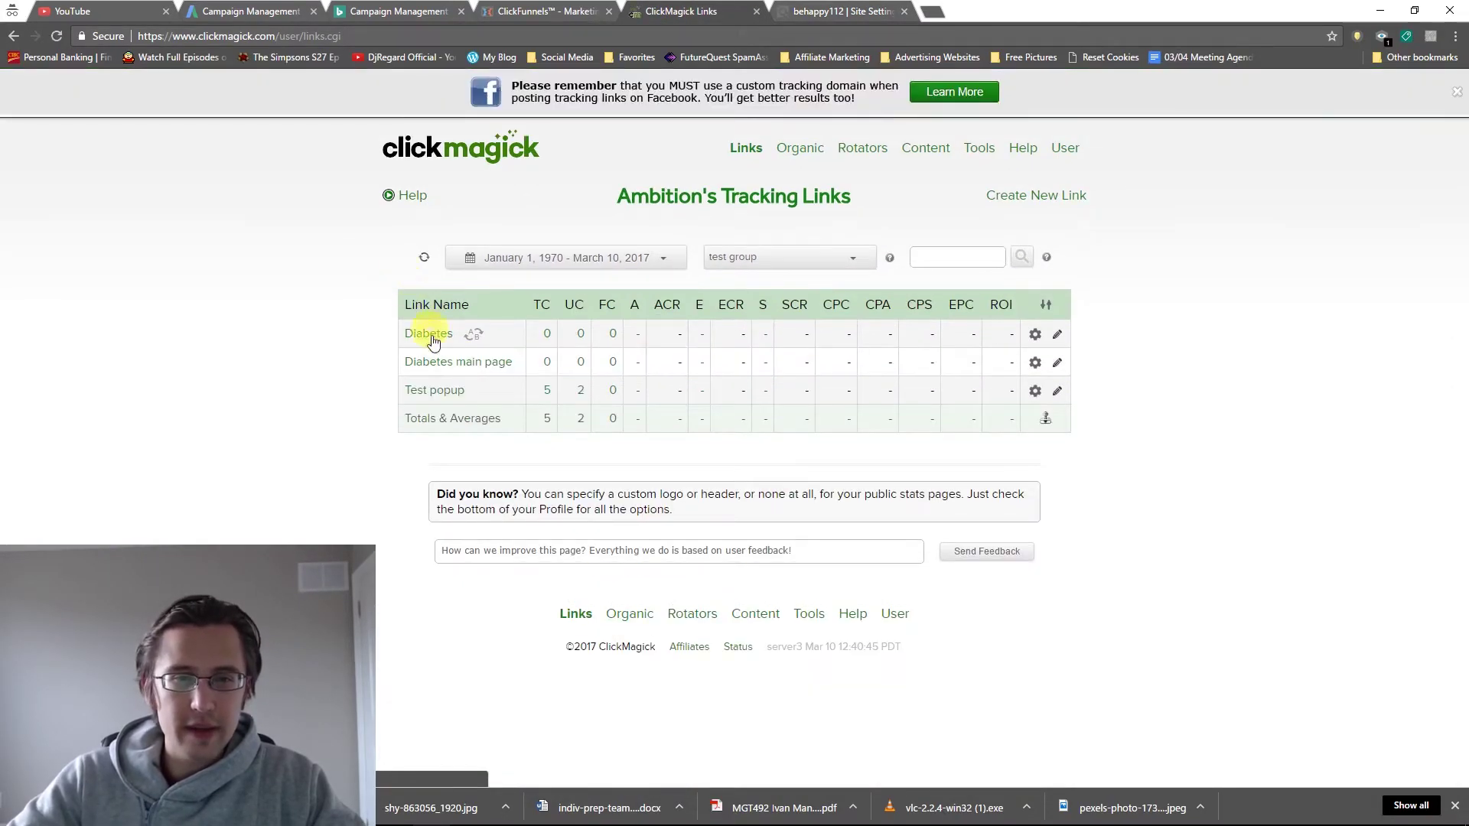
{"action": "left_click", "coordinate": [430, 337]}
{"action": "left_click", "coordinate": [650, 373]}
{"action": "key", "text": "ctrl+c"}
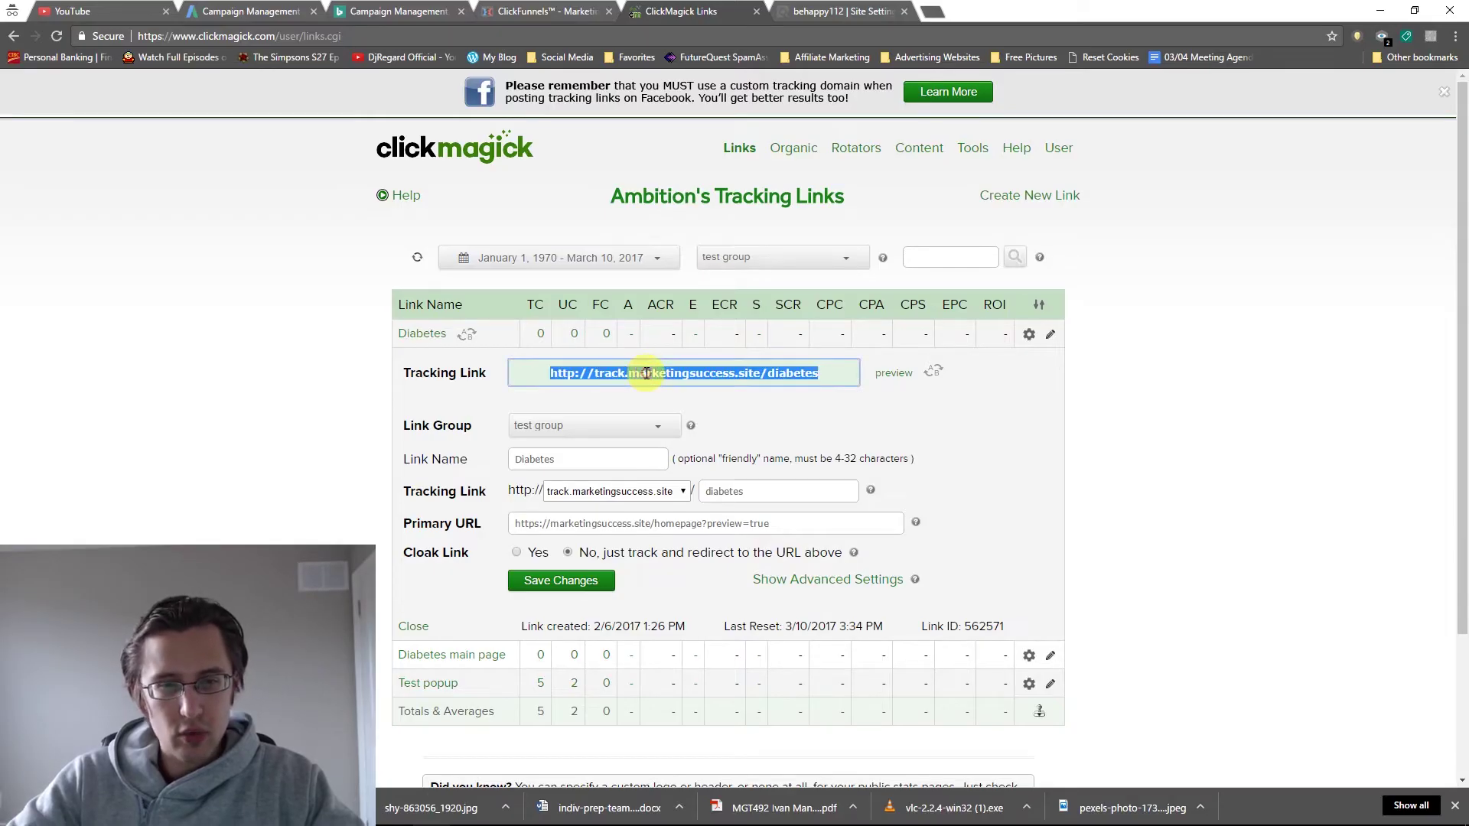
{"action": "left_click", "coordinate": [427, 332]}
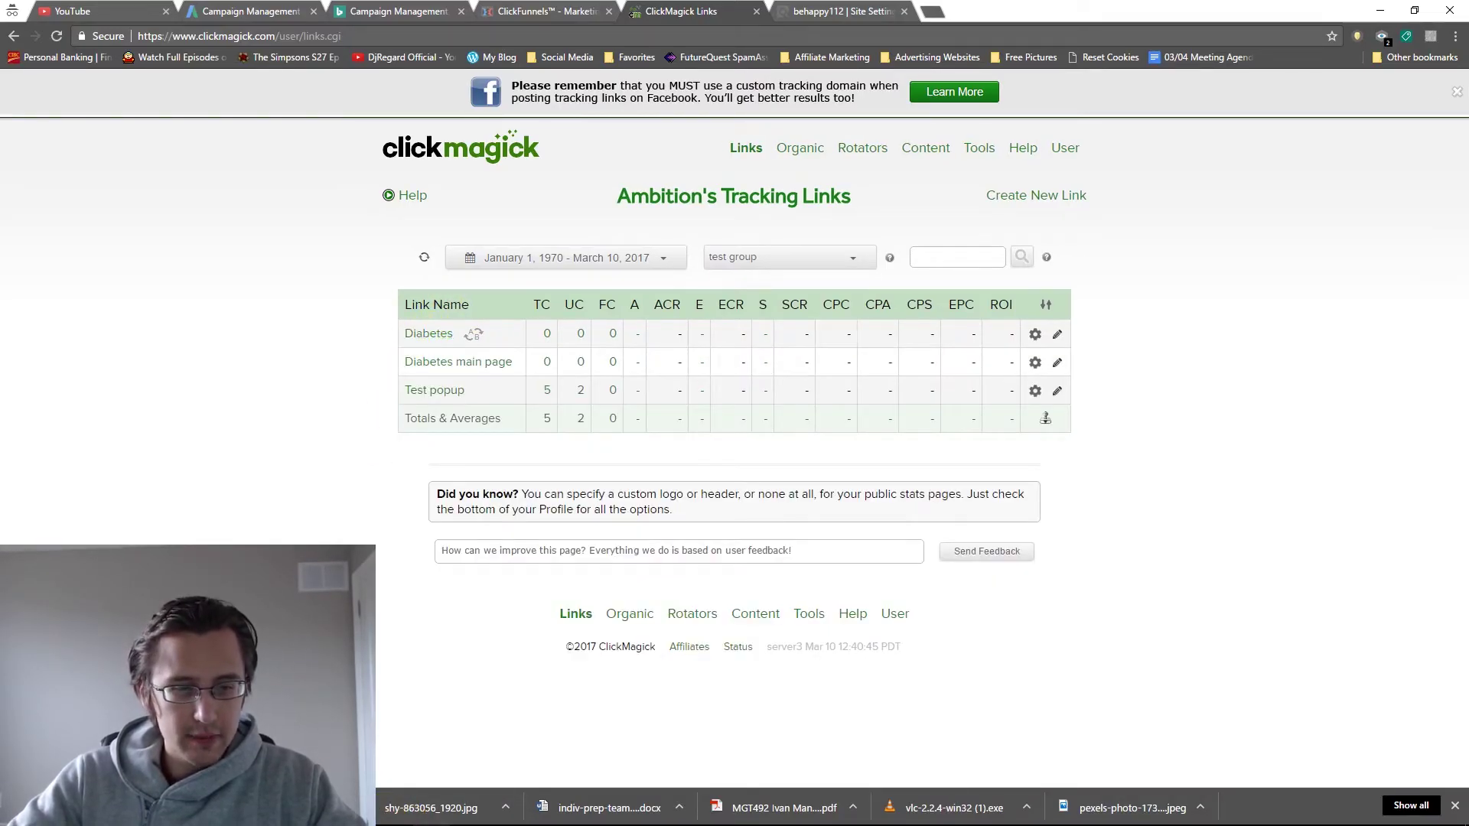
{"action": "right_click", "coordinate": [229, 810]}
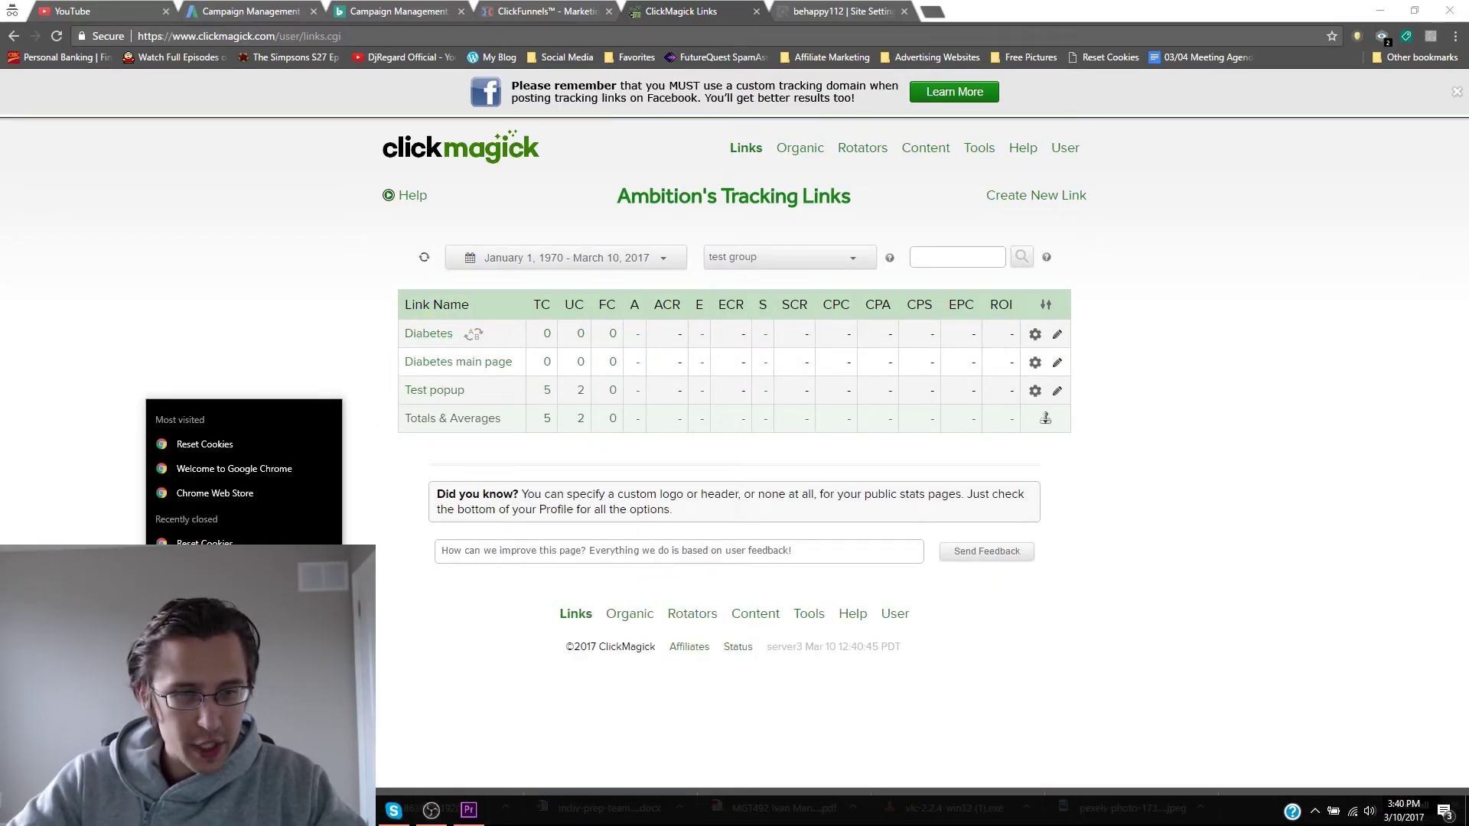
Load the copied track.marketingsuccess.site/diabetes link in a new Chrome window, reaching the Diabetes Loophole page.
{"action": "left_click", "coordinate": [253, 566]}
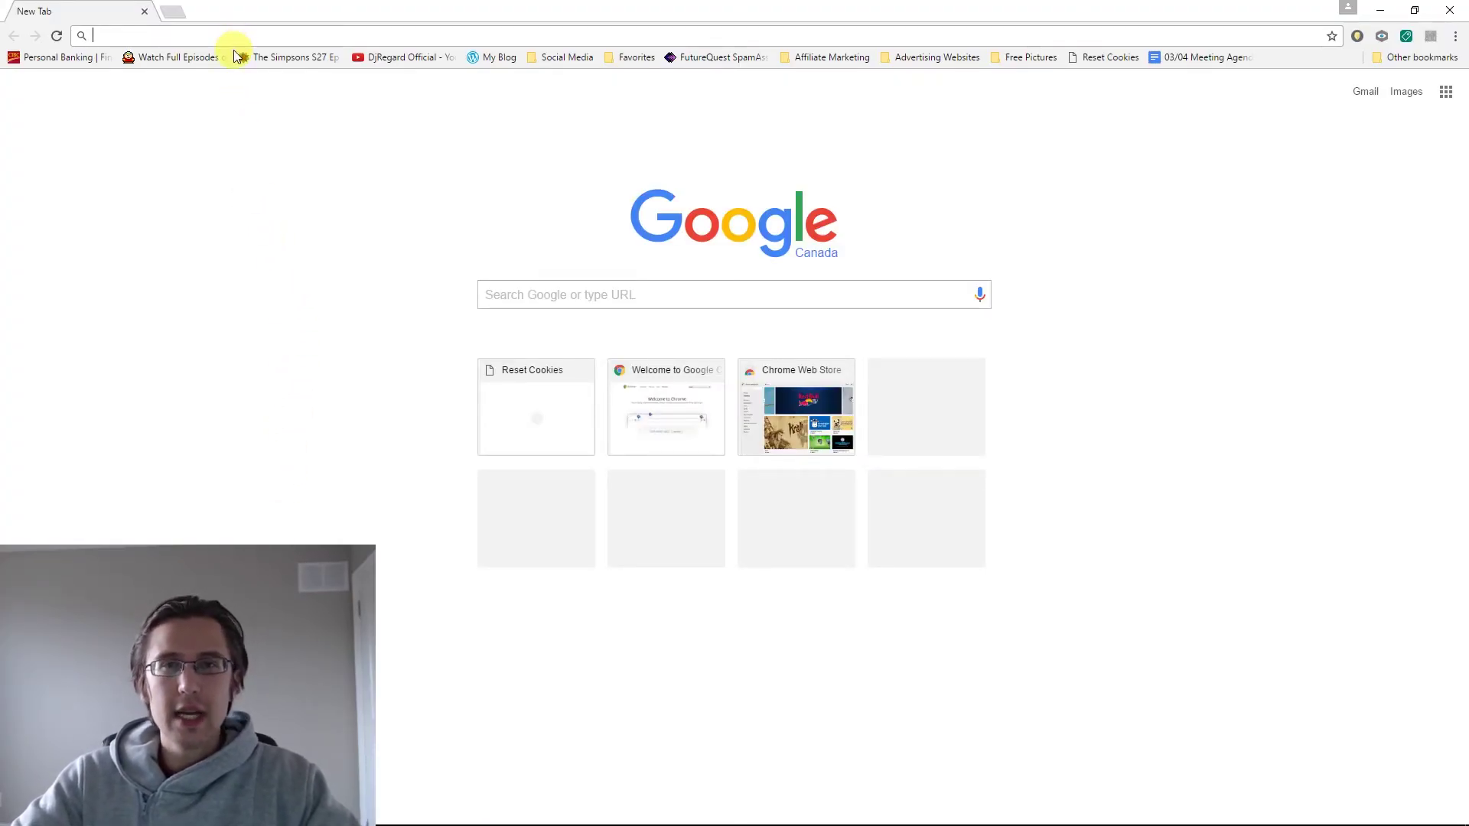
{"action": "key", "text": "ctrl+v"}
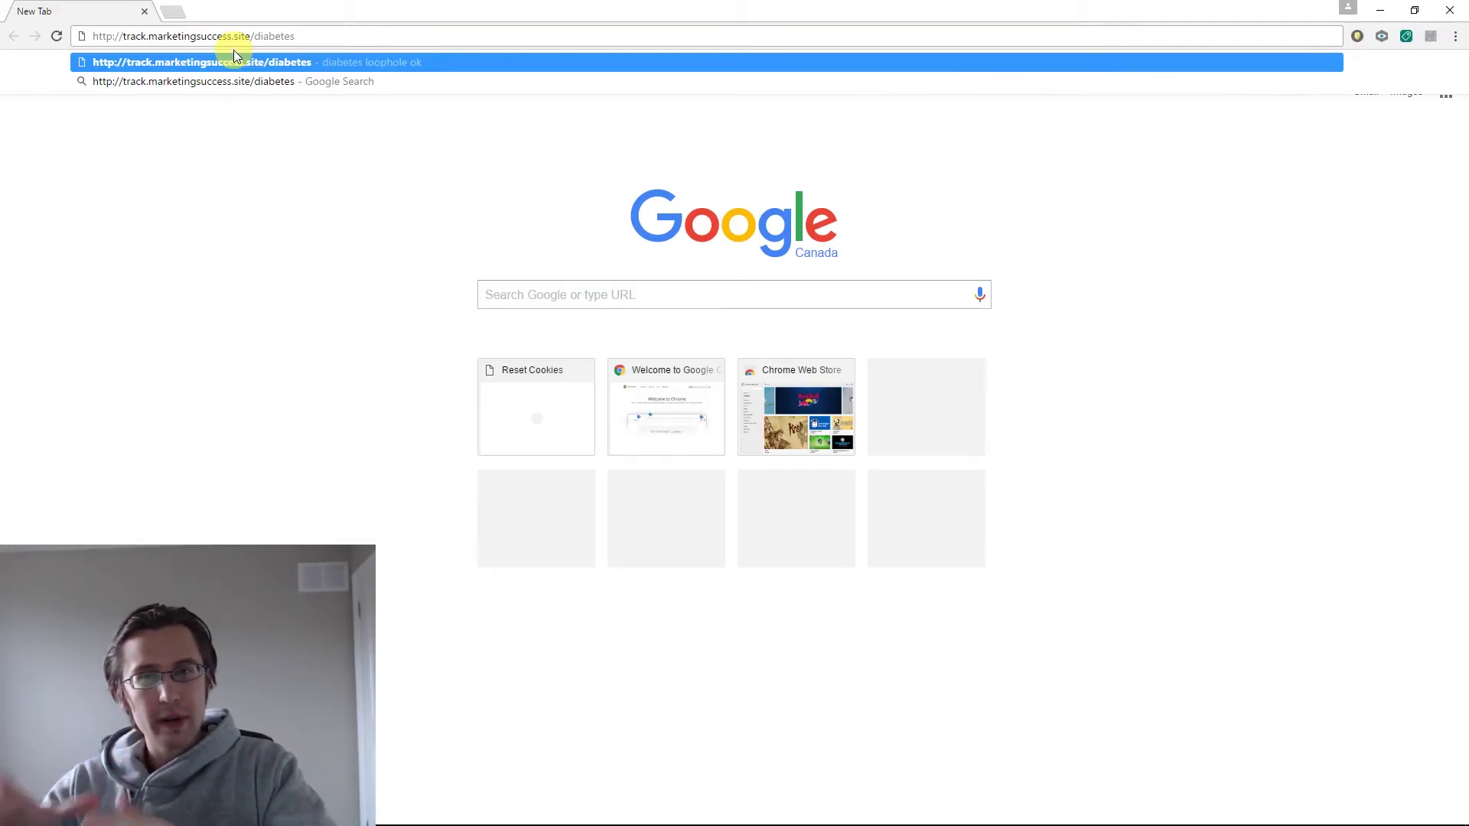
{"action": "key", "text": "Return"}
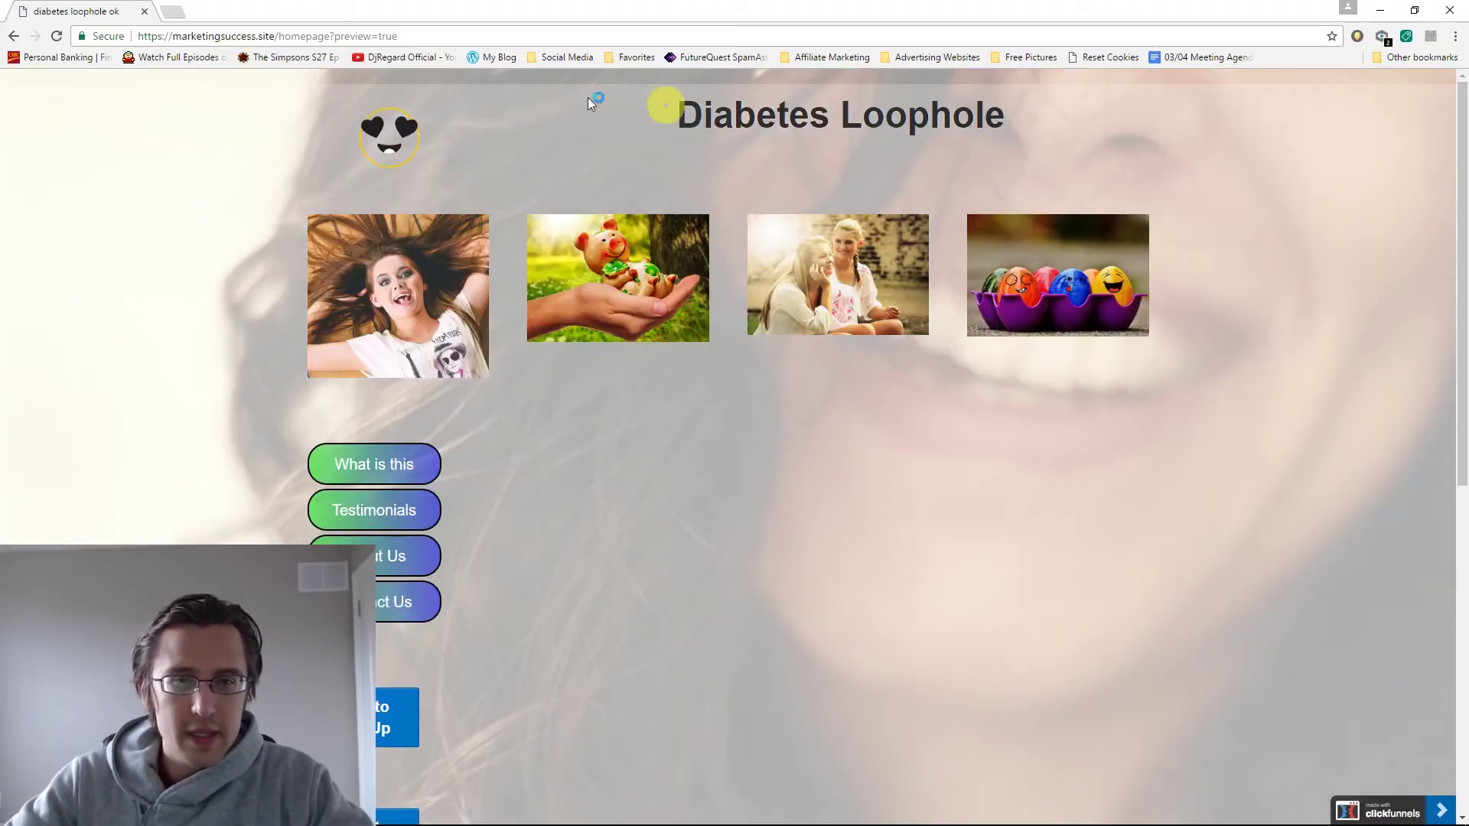
Submit the Show Me the Video popup form with a test name and Gmail address.
{"action": "scroll", "coordinate": [204, 433], "scroll_direction": "down", "scroll_amount": 8}
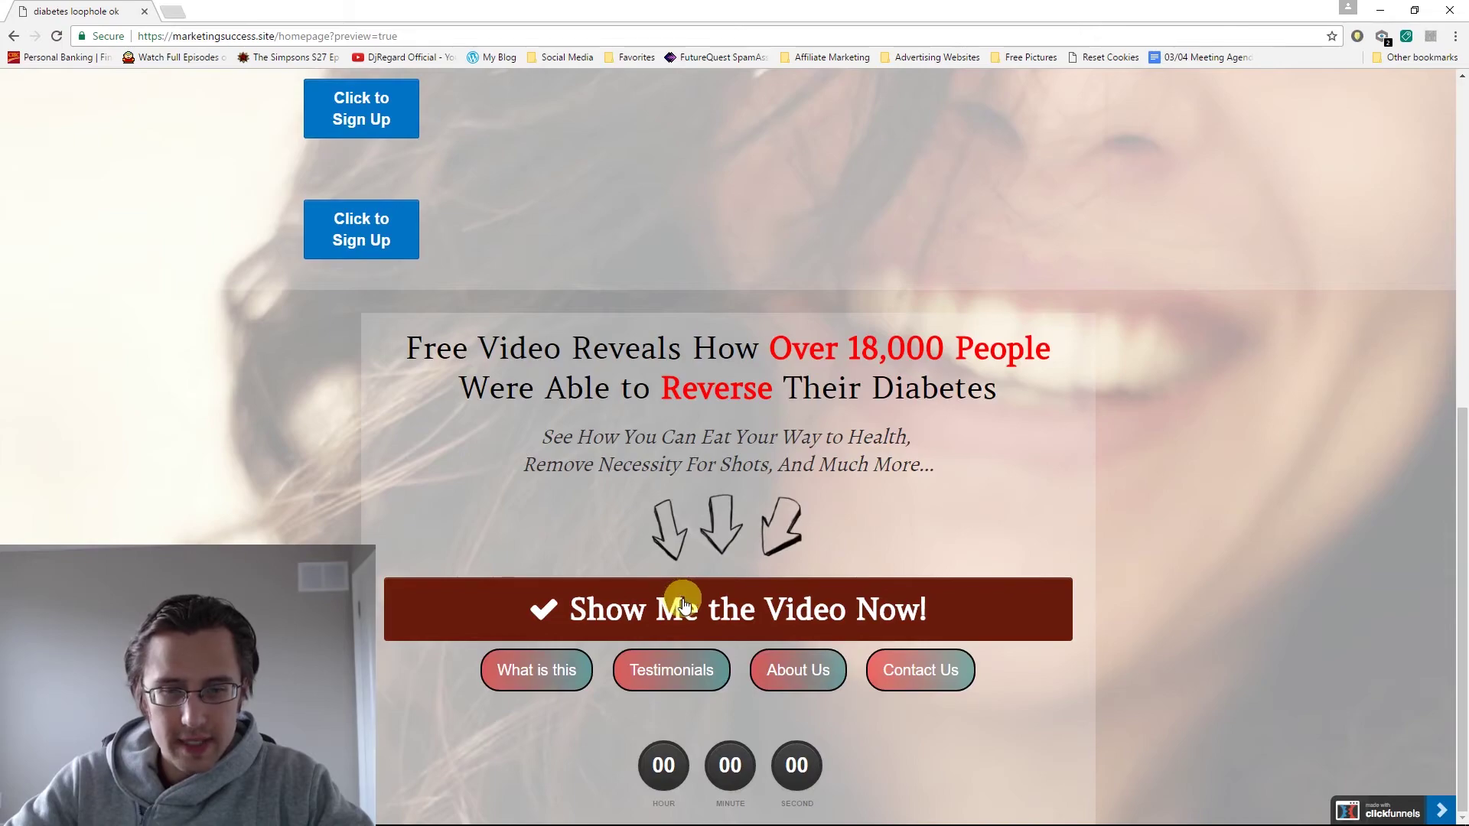
{"action": "left_click", "coordinate": [684, 604]}
{"action": "left_click", "coordinate": [566, 208]}
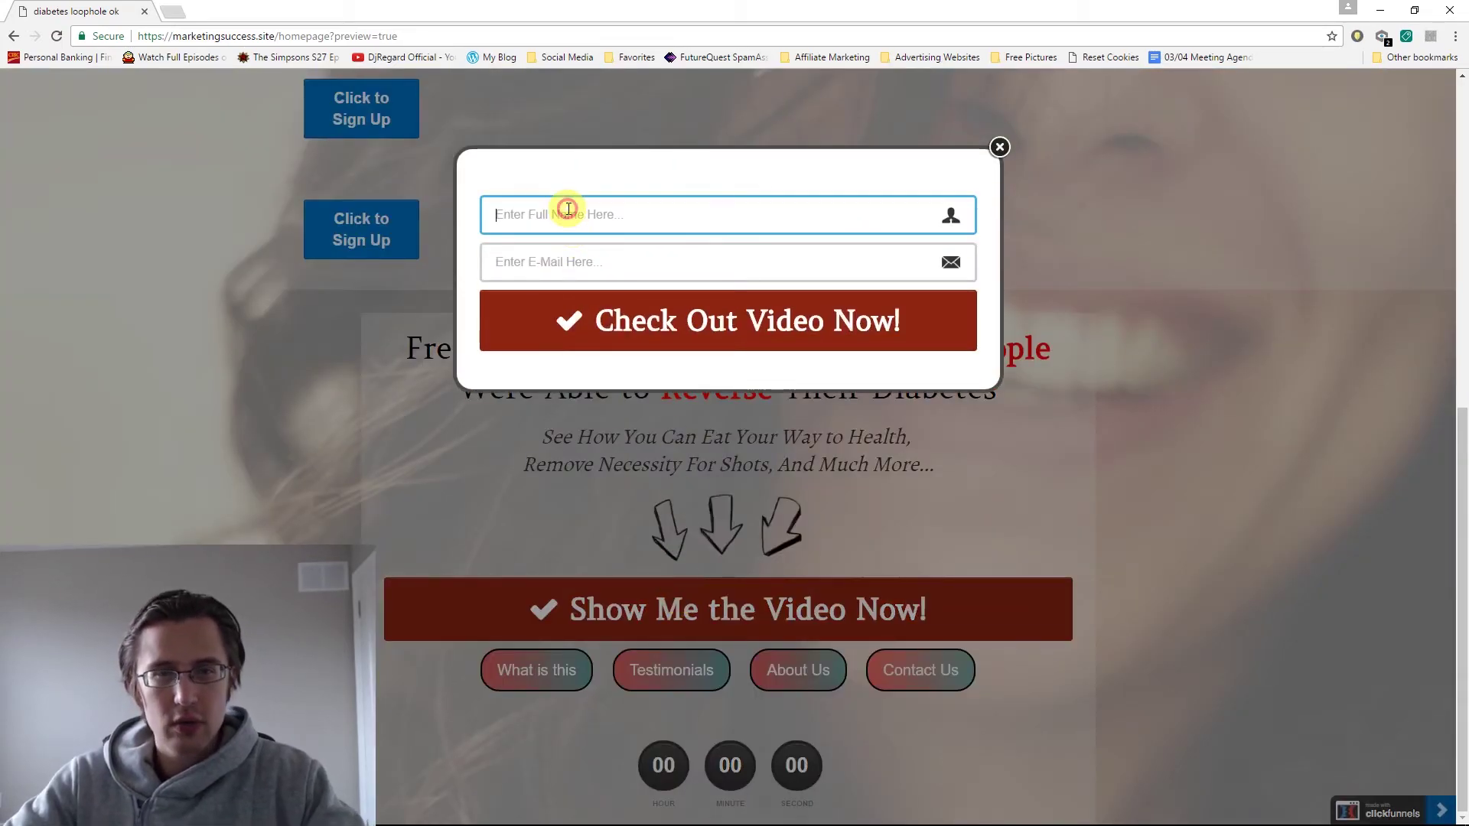
{"action": "type", "text": "Ambi"}
{"action": "left_click", "coordinate": [551, 260]}
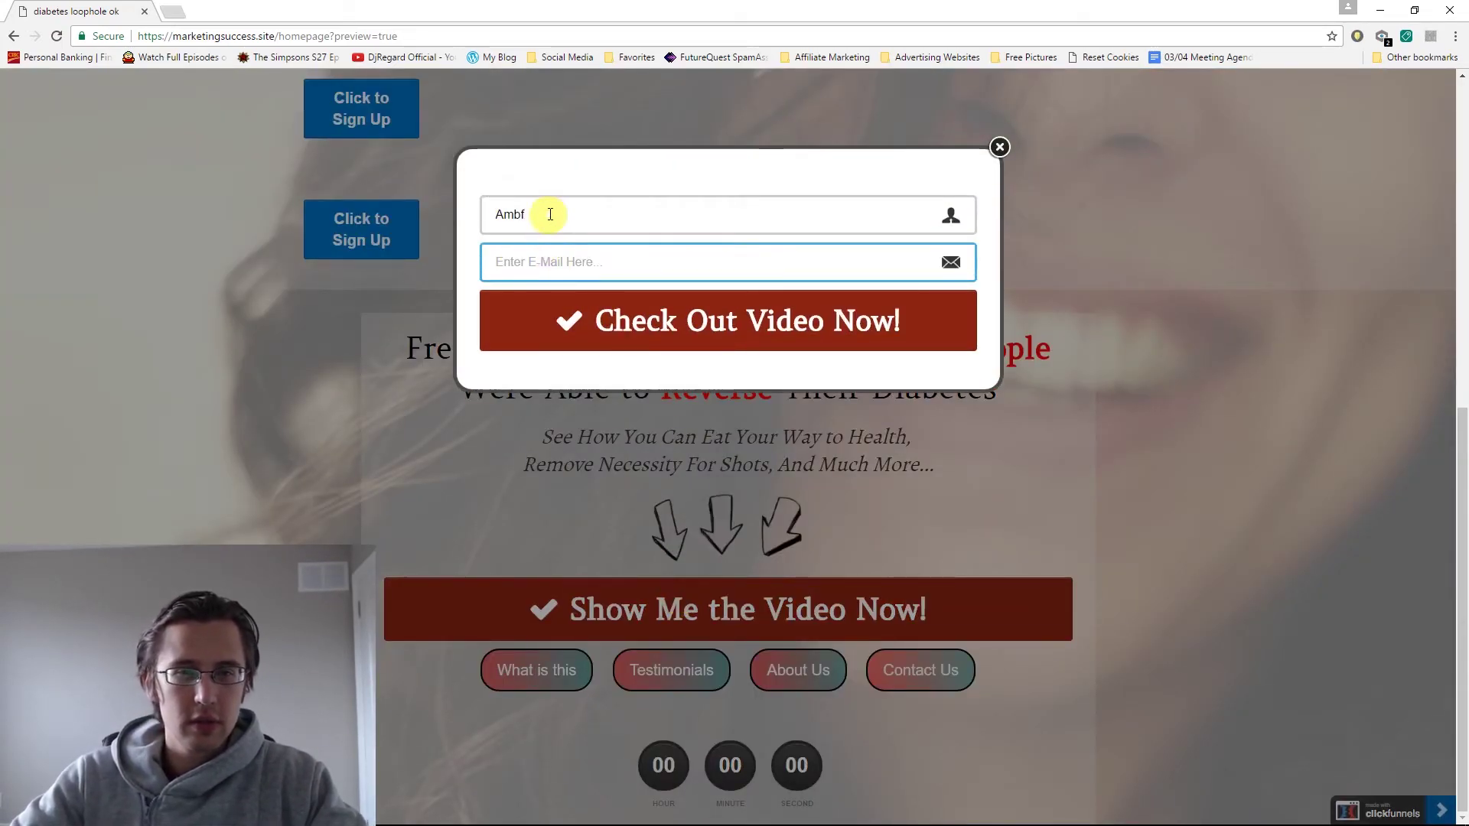
{"action": "left_click_drag", "start_coordinate": [548, 214], "coordinate": [470, 212]}
{"action": "type", "text": "asdf"}
{"action": "left_click", "coordinate": [547, 263]}
{"action": "type", "text": "asdf"}
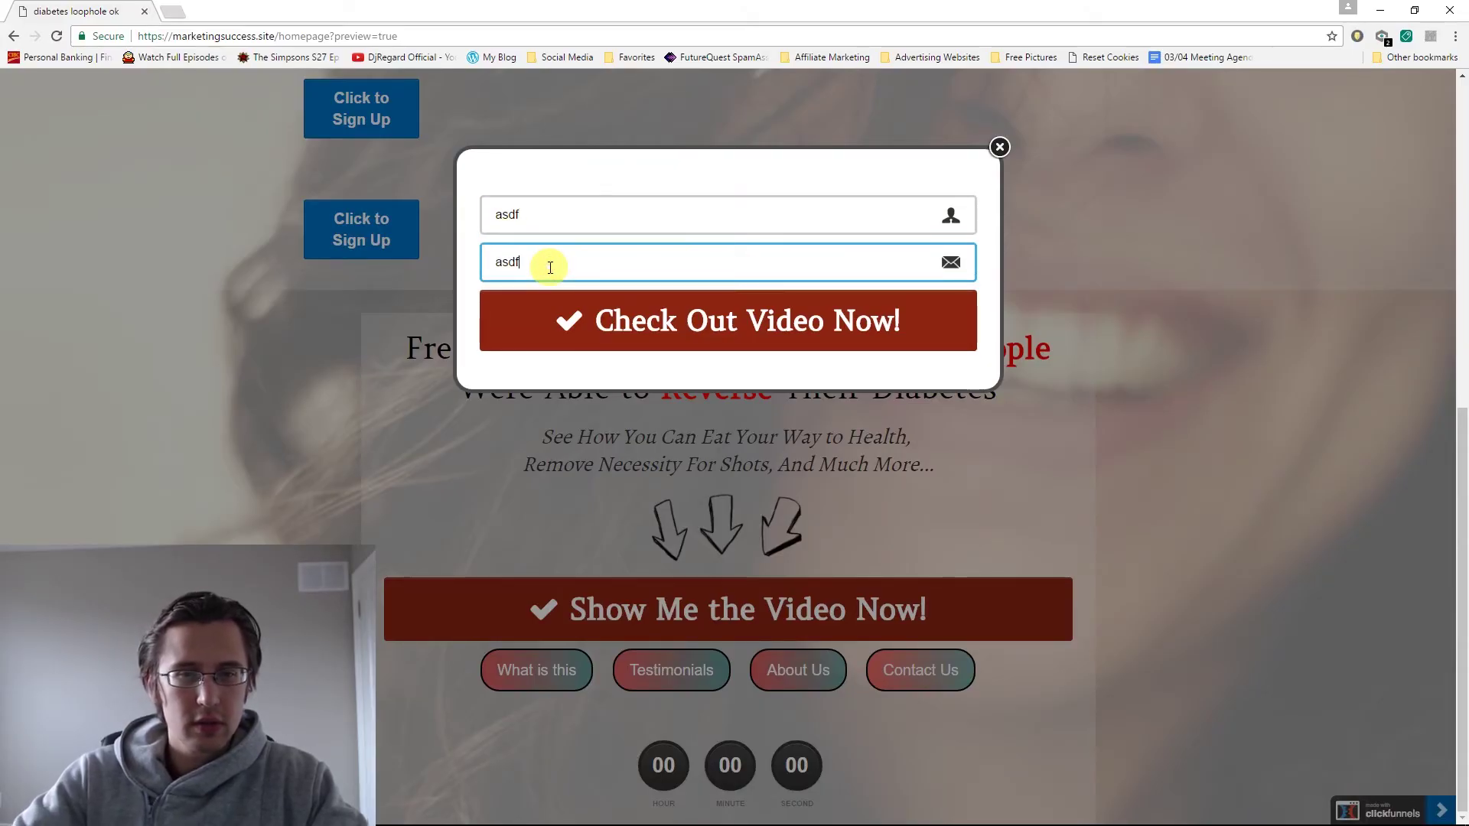
{"action": "type", "text": "@gmail.com"}
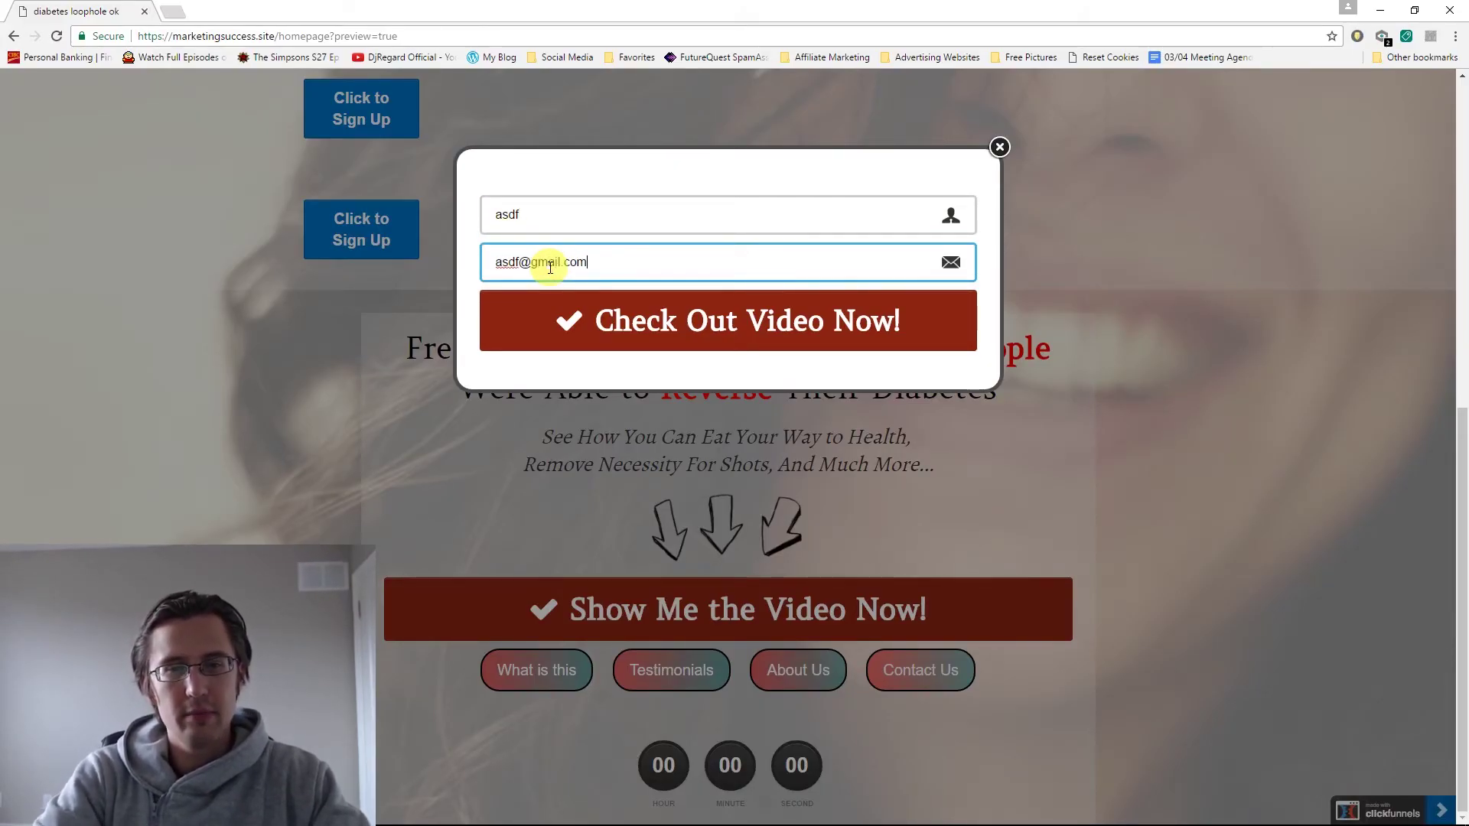
{"action": "left_click", "coordinate": [572, 310]}
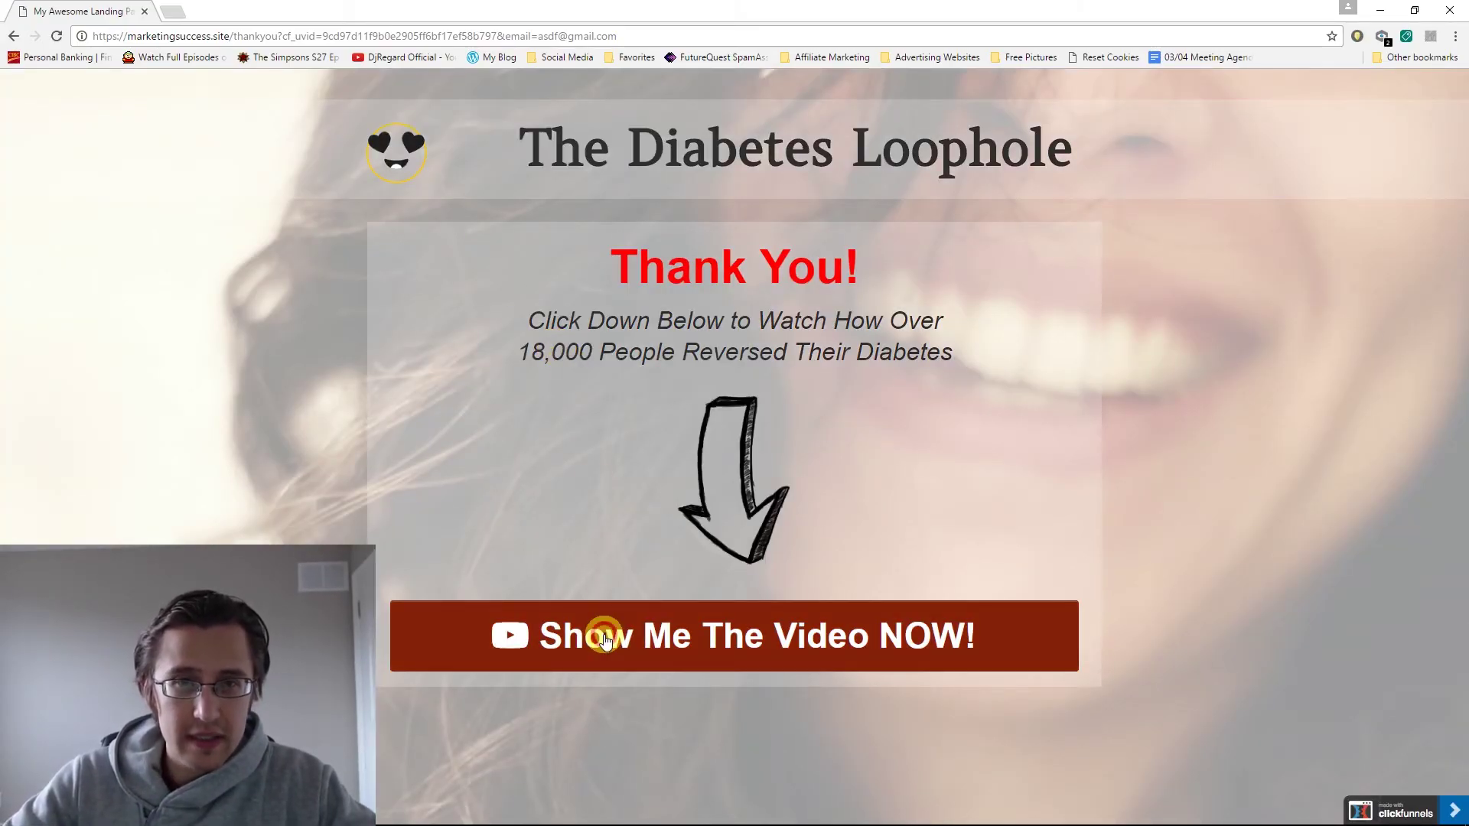
Go from the Thank You page to the sales video page and add the $37 Diabetes Loophole to the cart.
{"action": "left_click", "coordinate": [604, 636]}
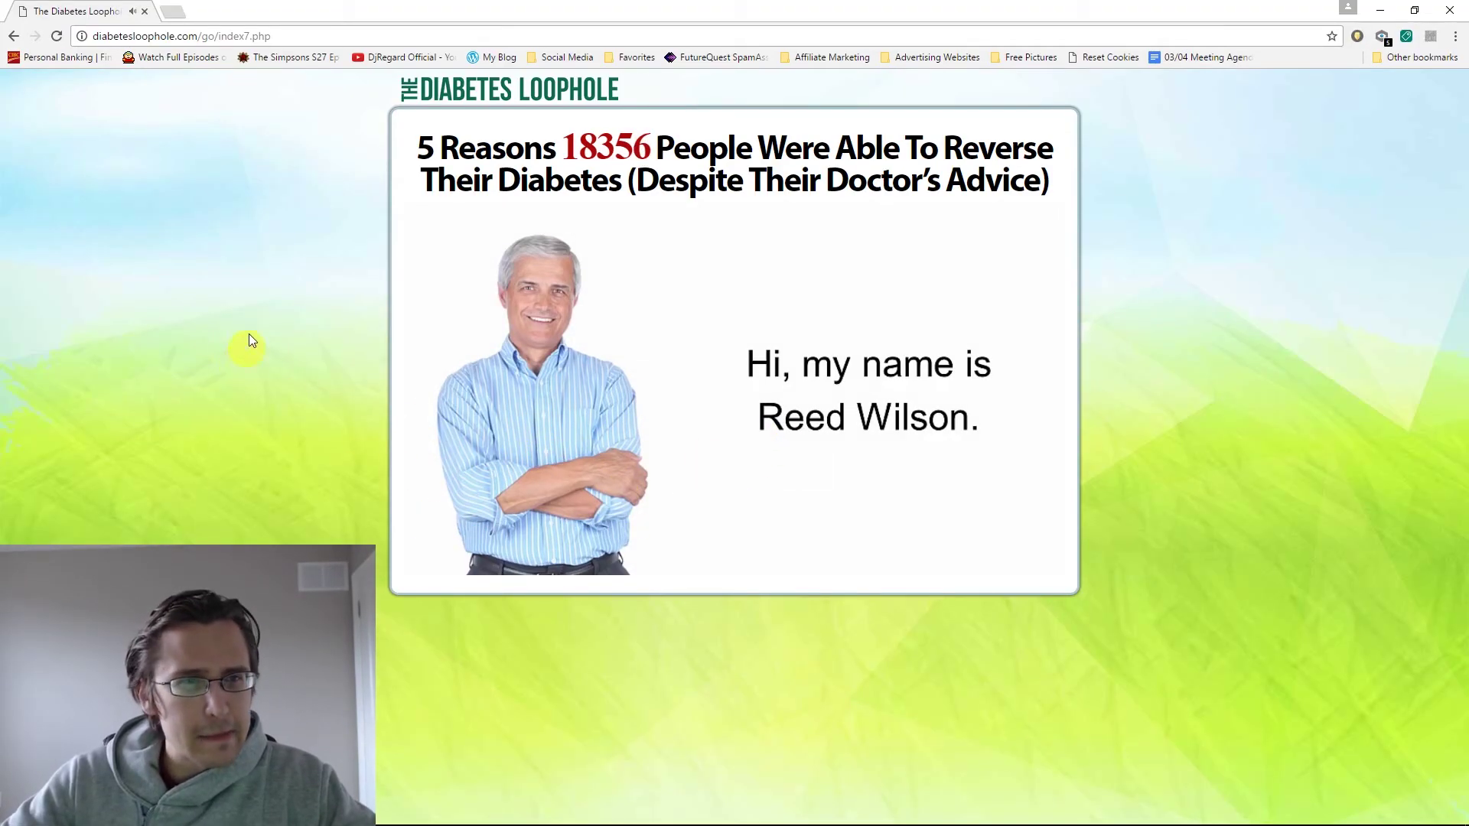
{"action": "left_click", "coordinate": [14, 36]}
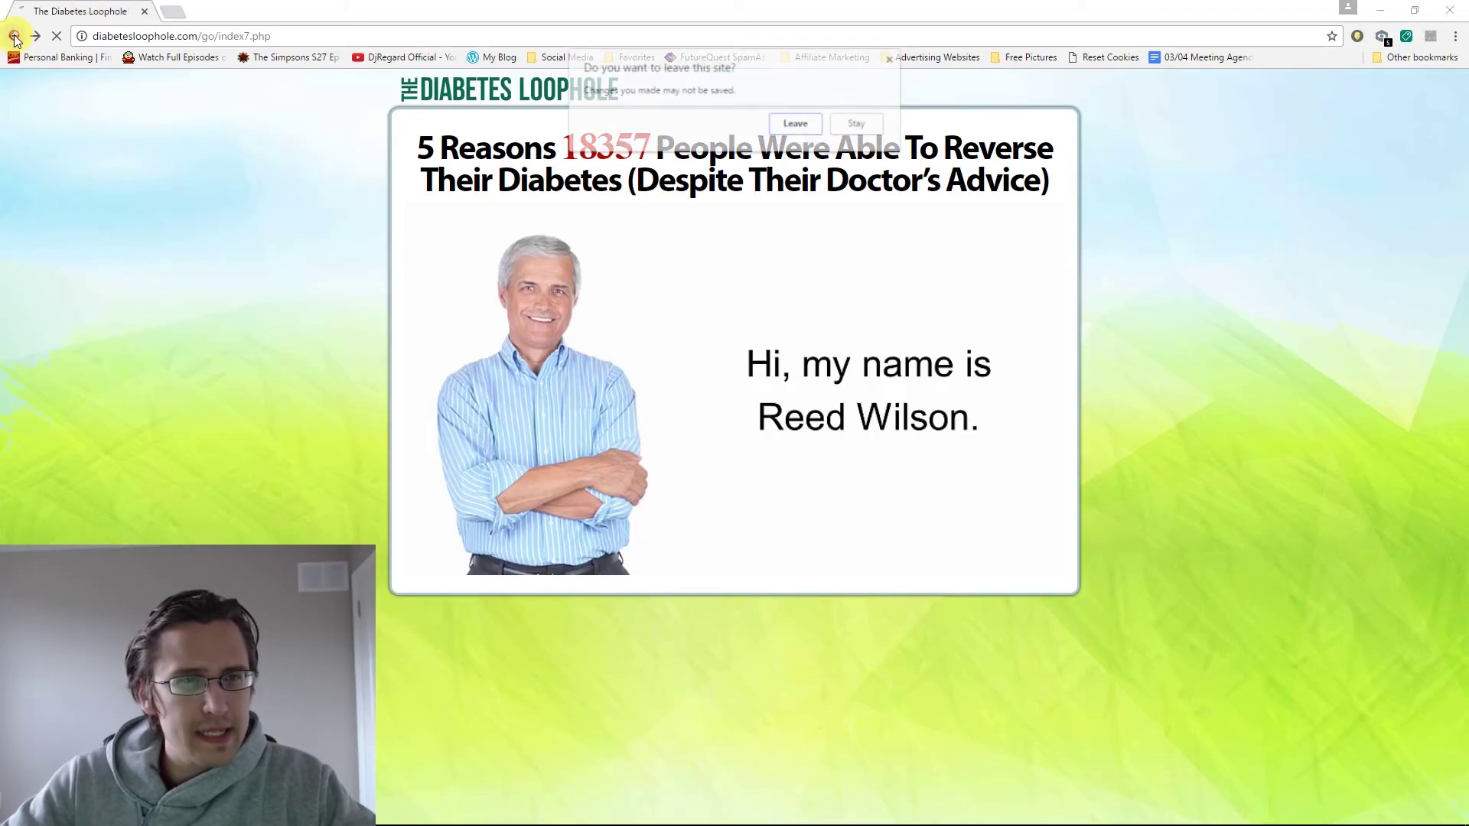
{"action": "left_click", "coordinate": [815, 131]}
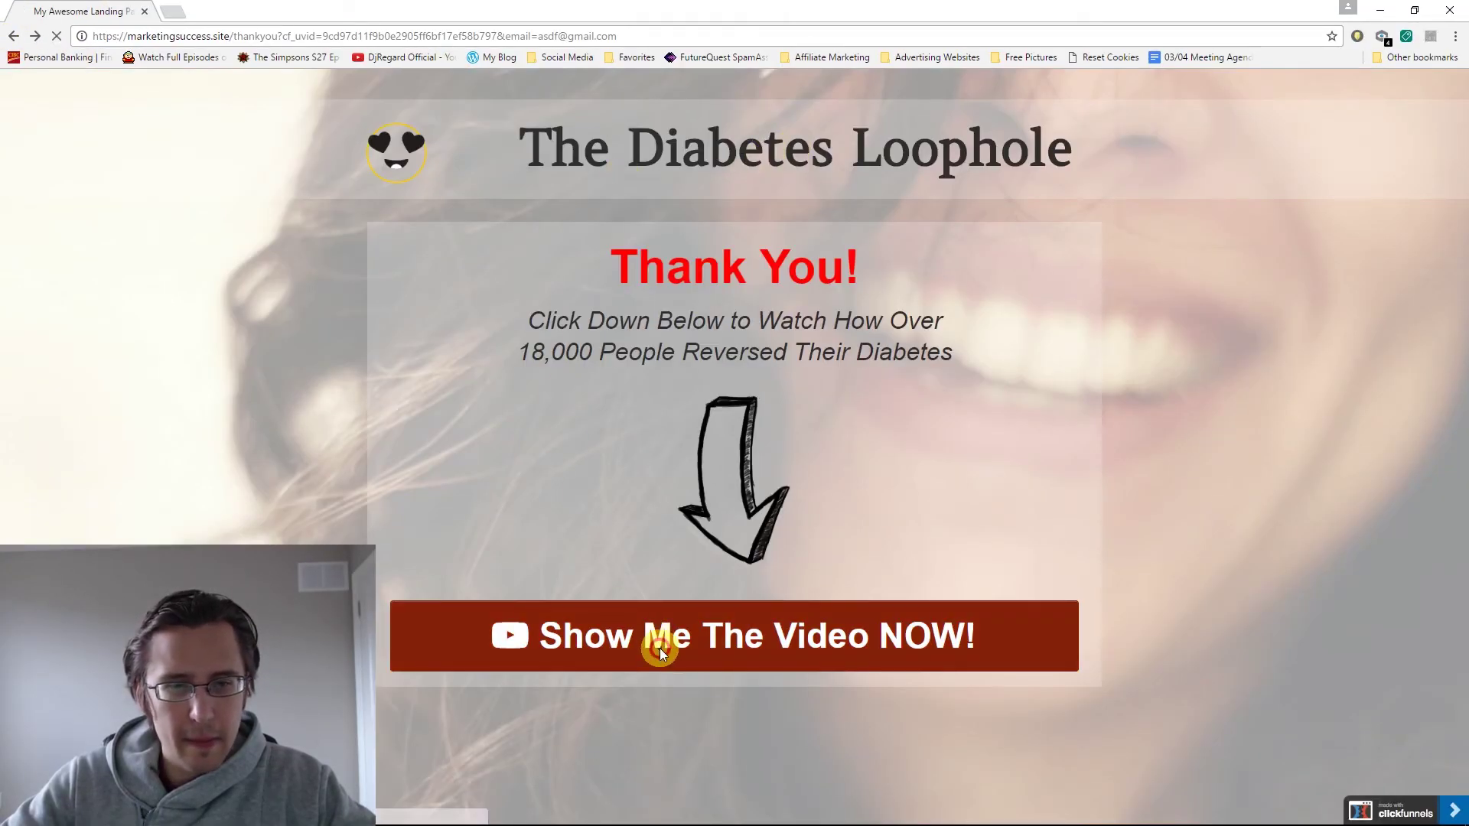
{"action": "left_click", "coordinate": [659, 649]}
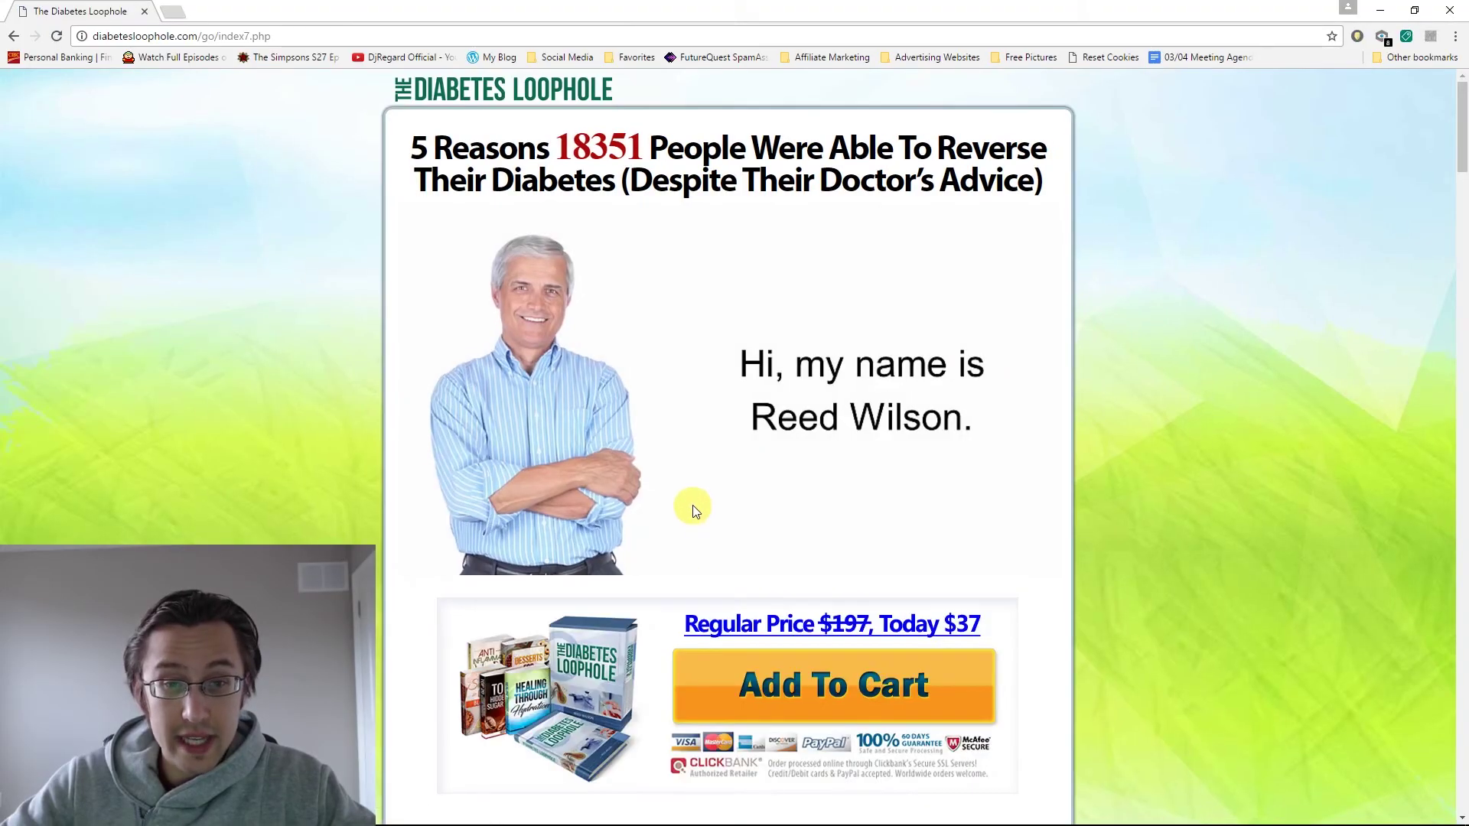
{"action": "left_click", "coordinate": [831, 693]}
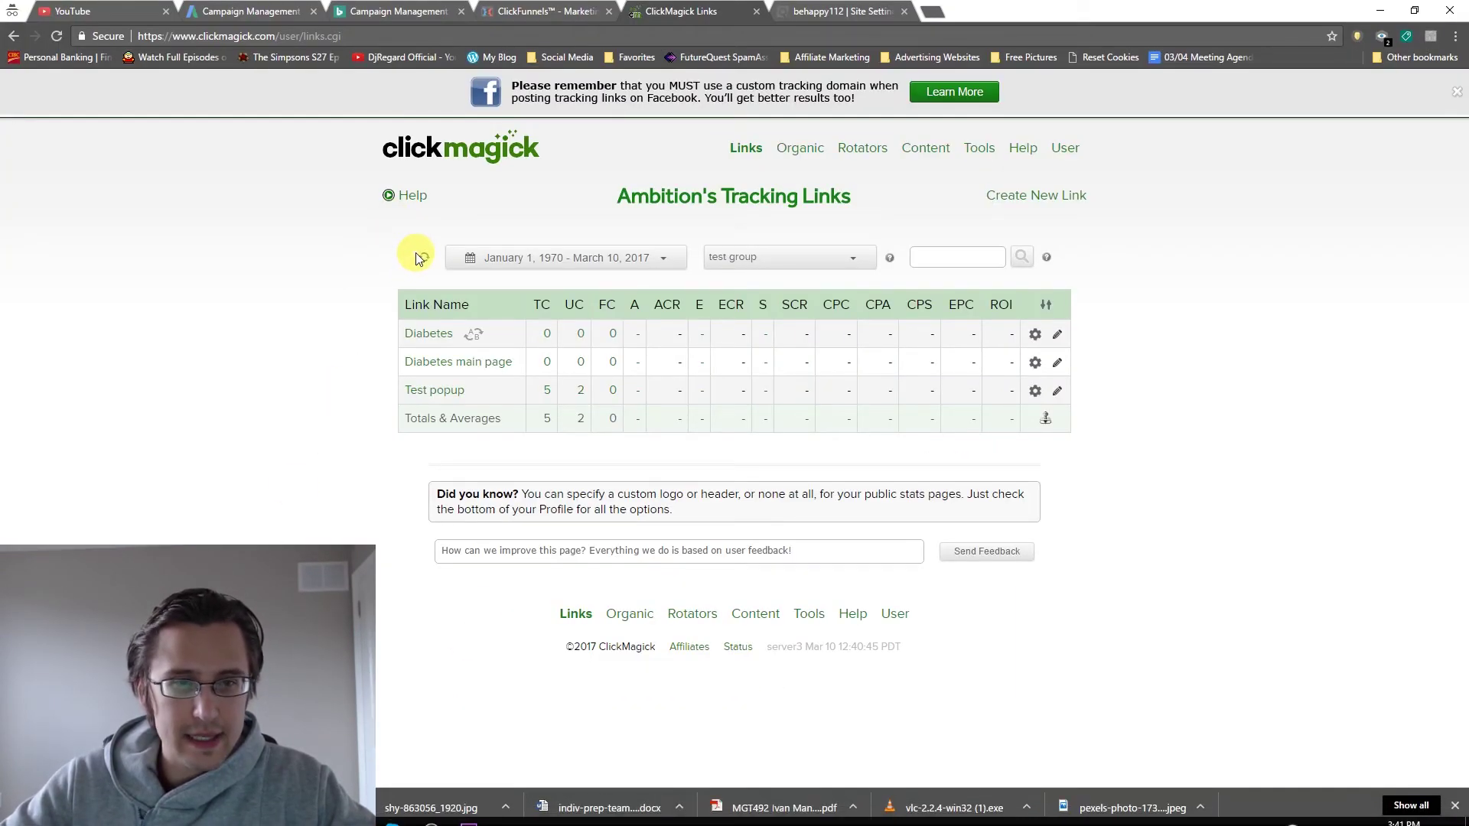
Refresh ClickMagick stats so Diabetes shows 1 click, 1 action and 1 engagement at 100%.
{"action": "left_click", "coordinate": [422, 257]}
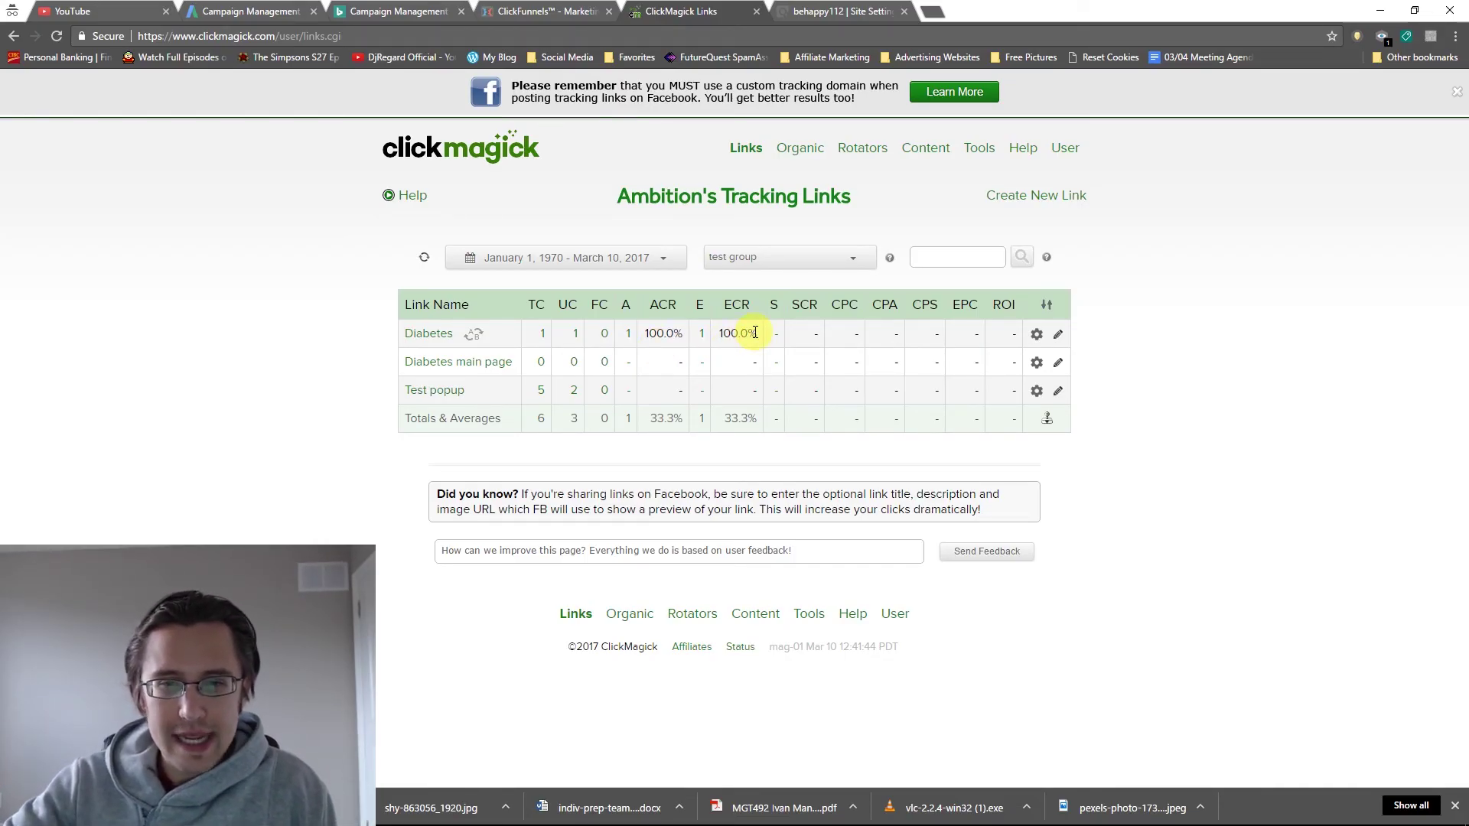
Highlight Diabetes's 100% engagement conversion rate and the SCR column, then go to the FAQ page.
{"action": "left_click_drag", "start_coordinate": [756, 333], "coordinate": [703, 331]}
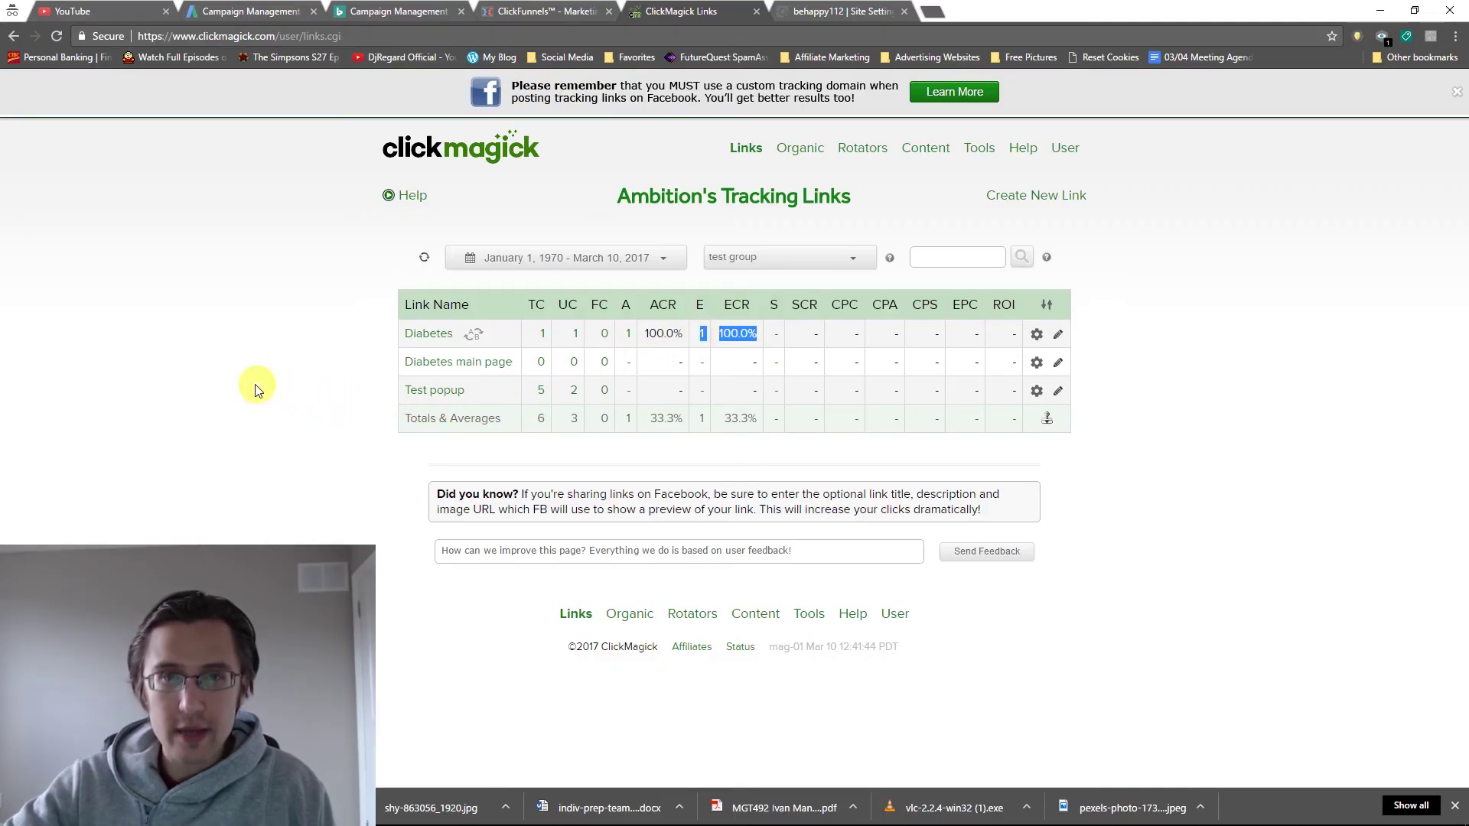
{"action": "left_click", "coordinate": [226, 375]}
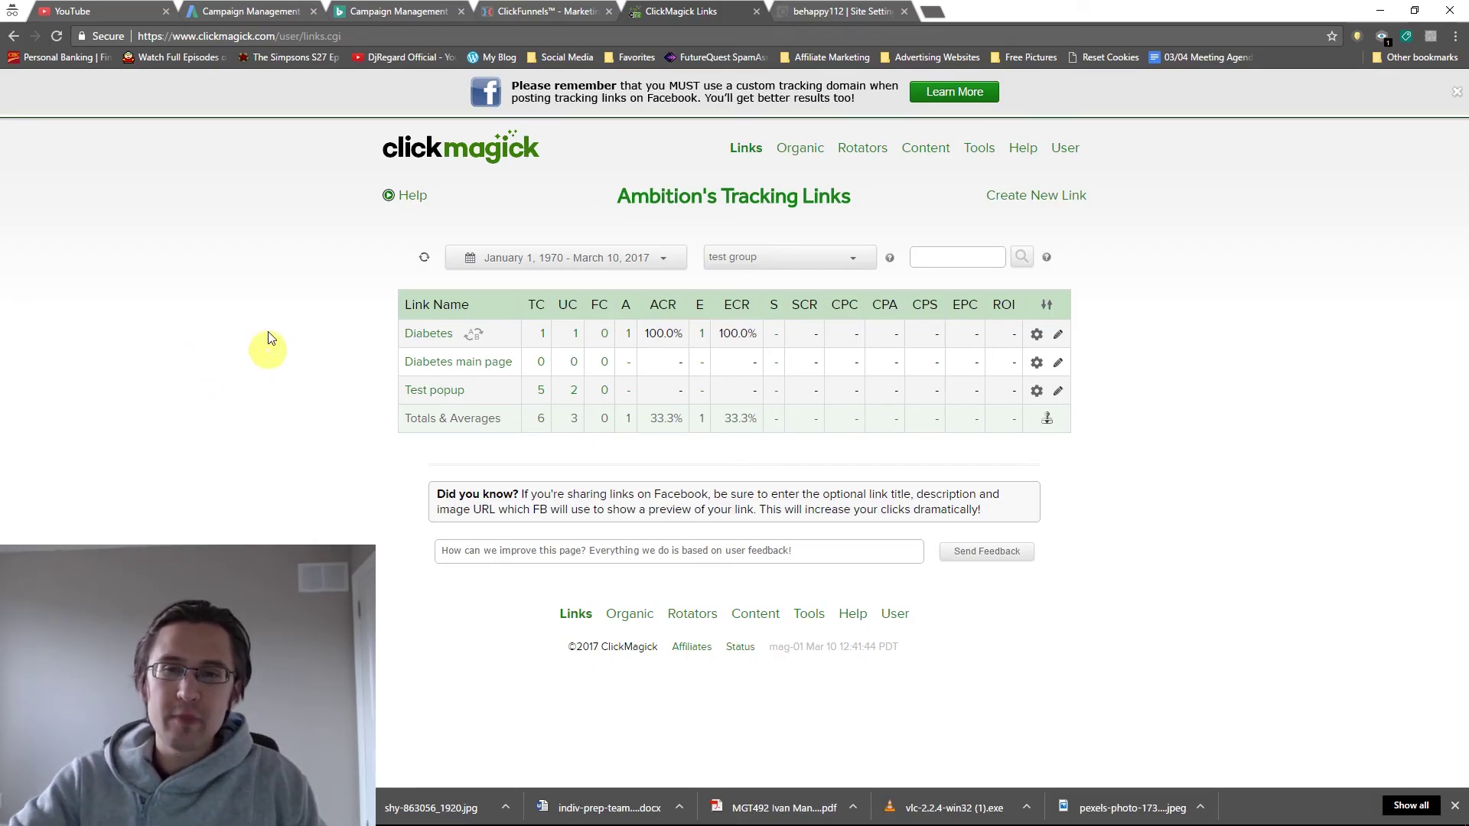
{"action": "double_click", "coordinate": [804, 305]}
{"action": "left_click", "coordinate": [412, 196]}
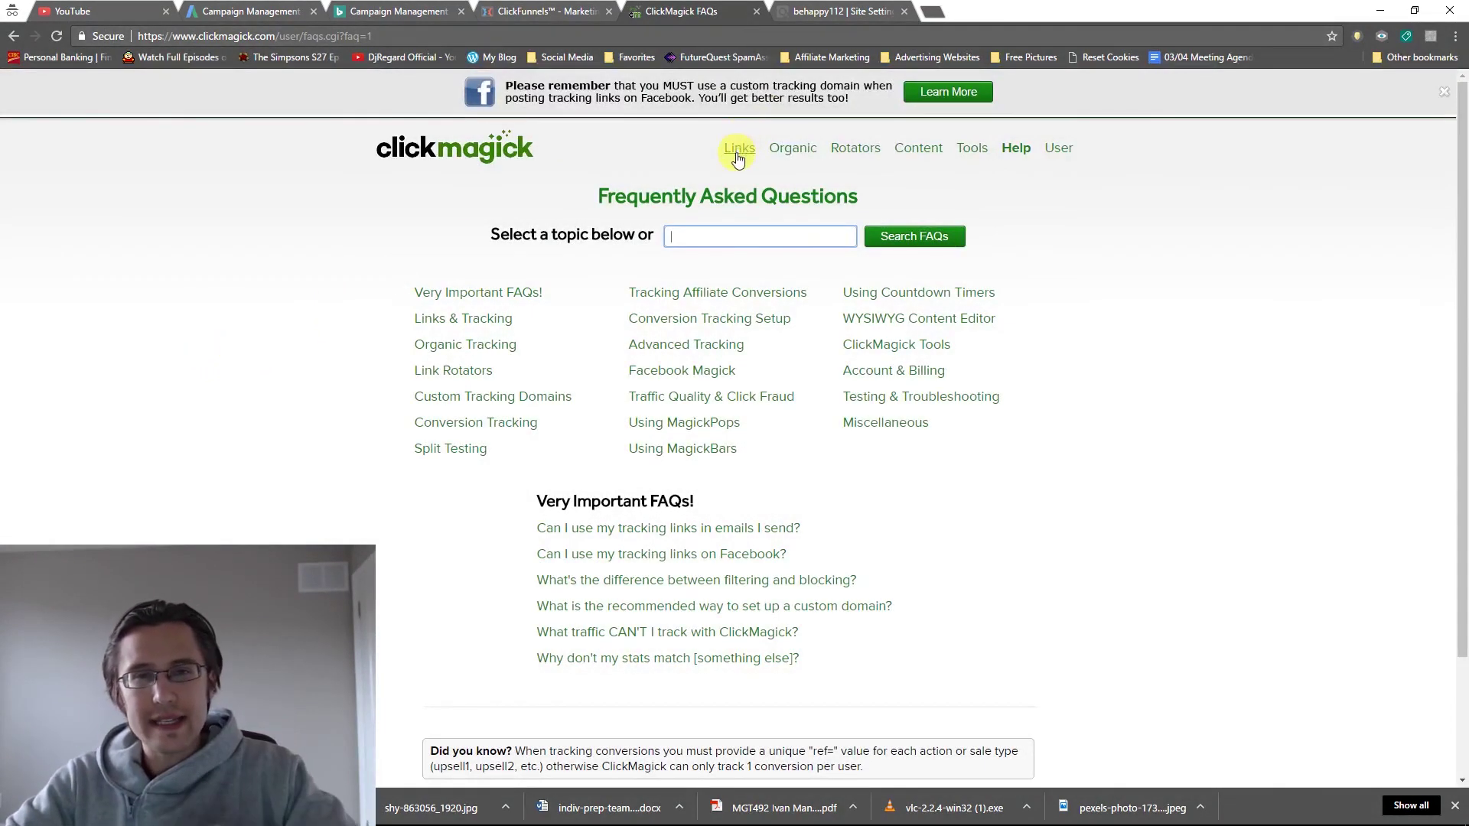
Go back from the FAQ page to the Tracking Links table with the Diabetes conversions.
{"action": "left_click", "coordinate": [738, 153]}
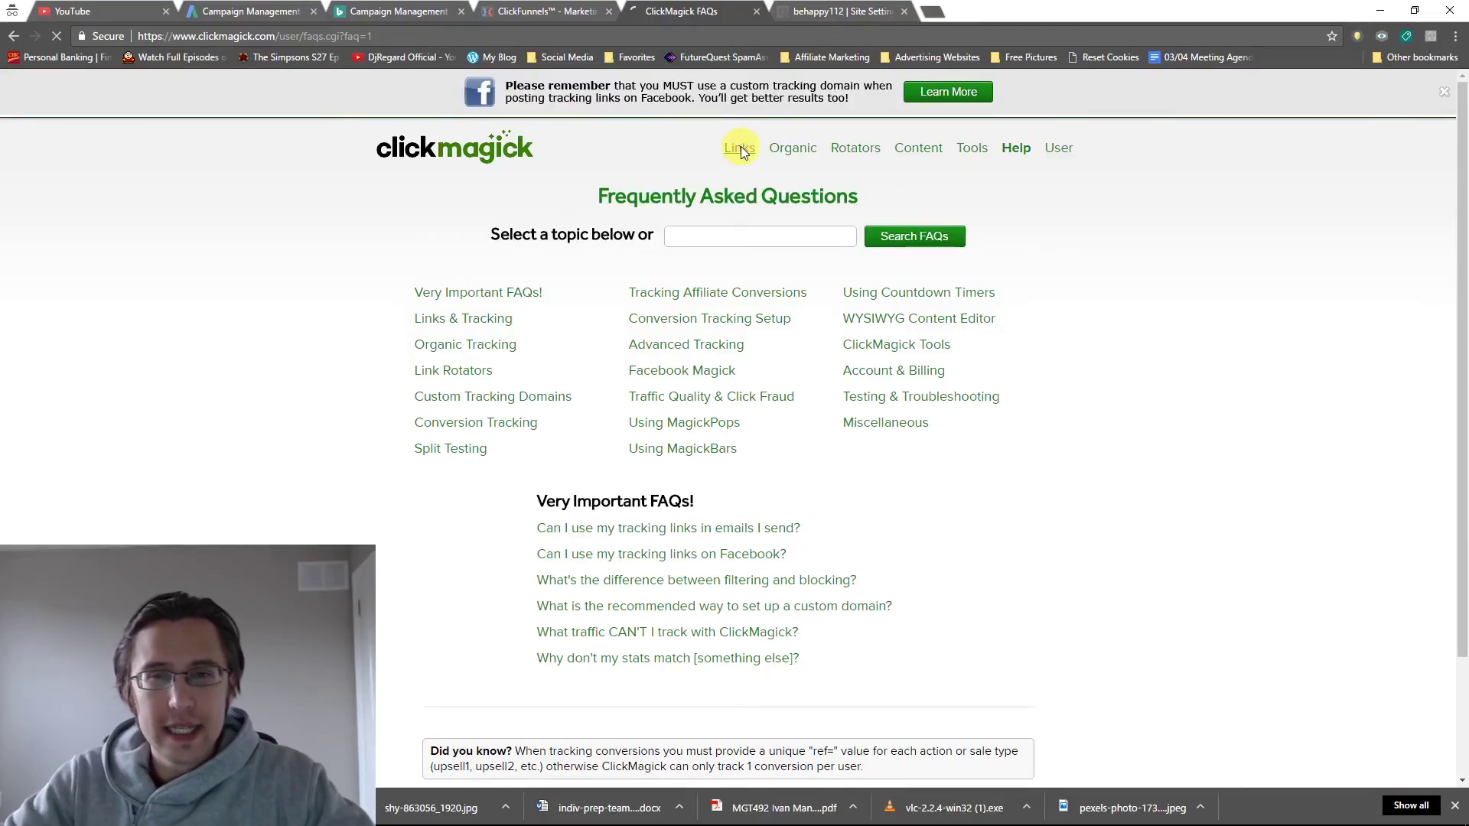